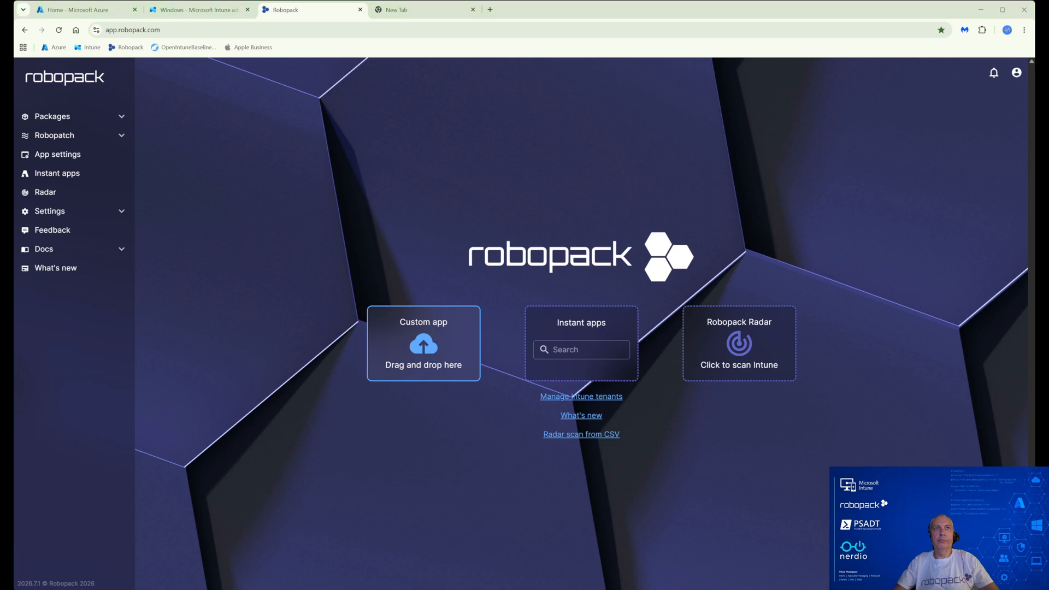
Step: Upload the SentinelOne MSI installer as an IntuneWin package with the default PSADT 4.1.8 script wrapping, and create the package
double_click(290, 222)
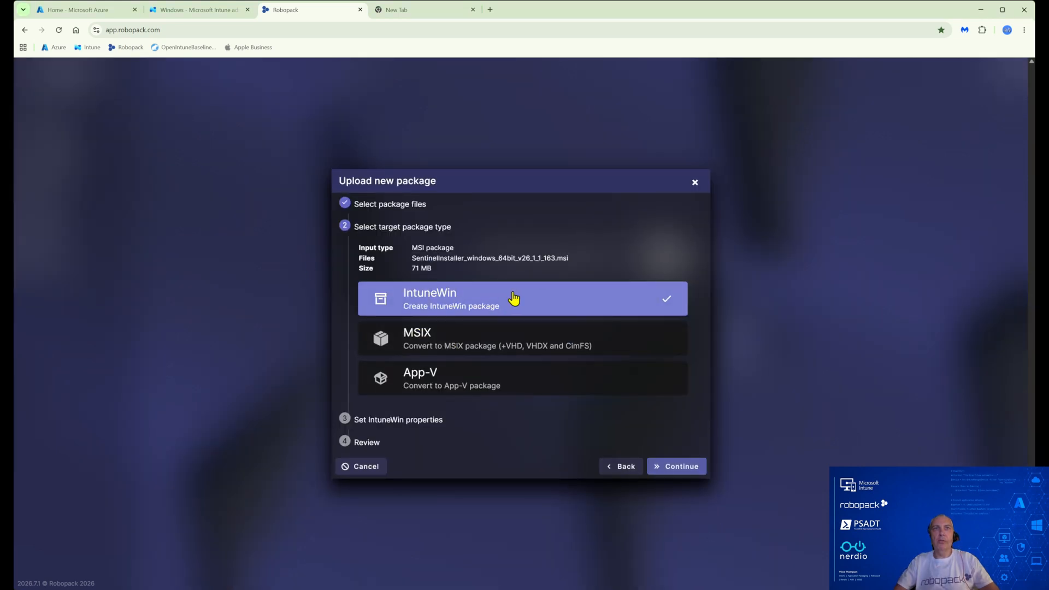
click(679, 466)
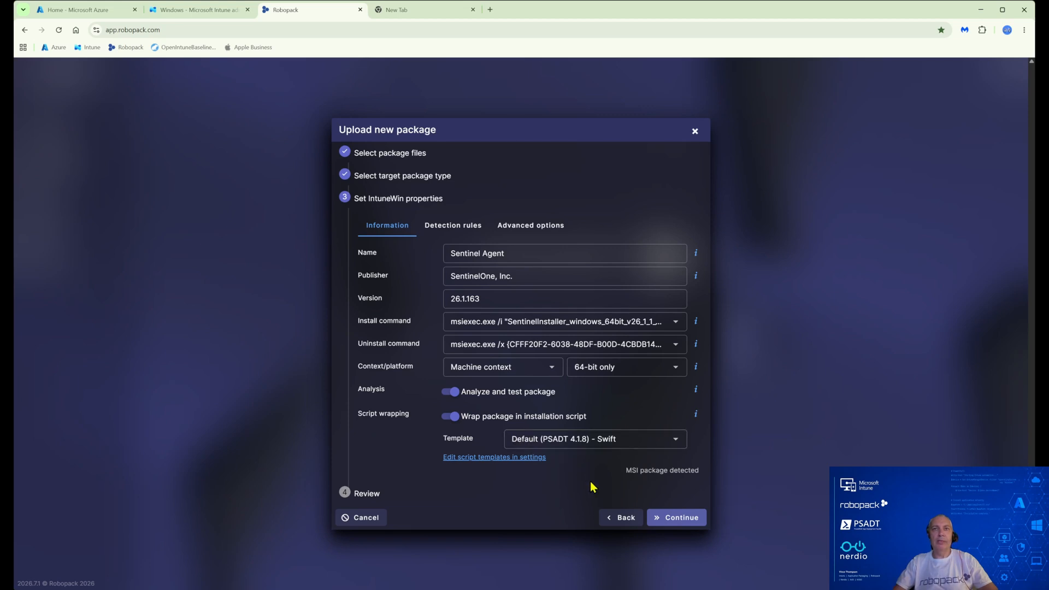
click(673, 518)
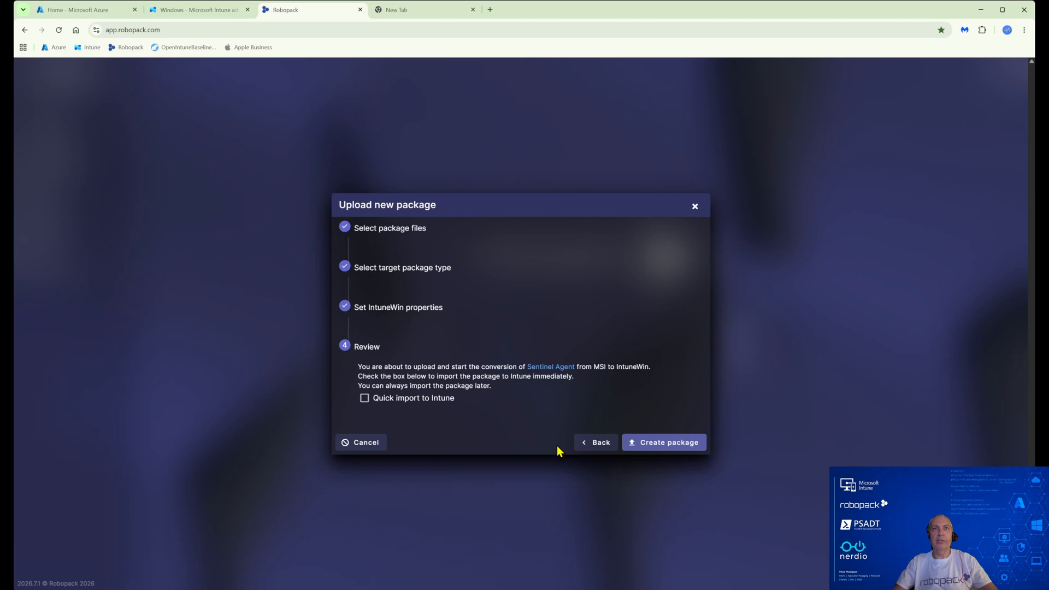
click(661, 443)
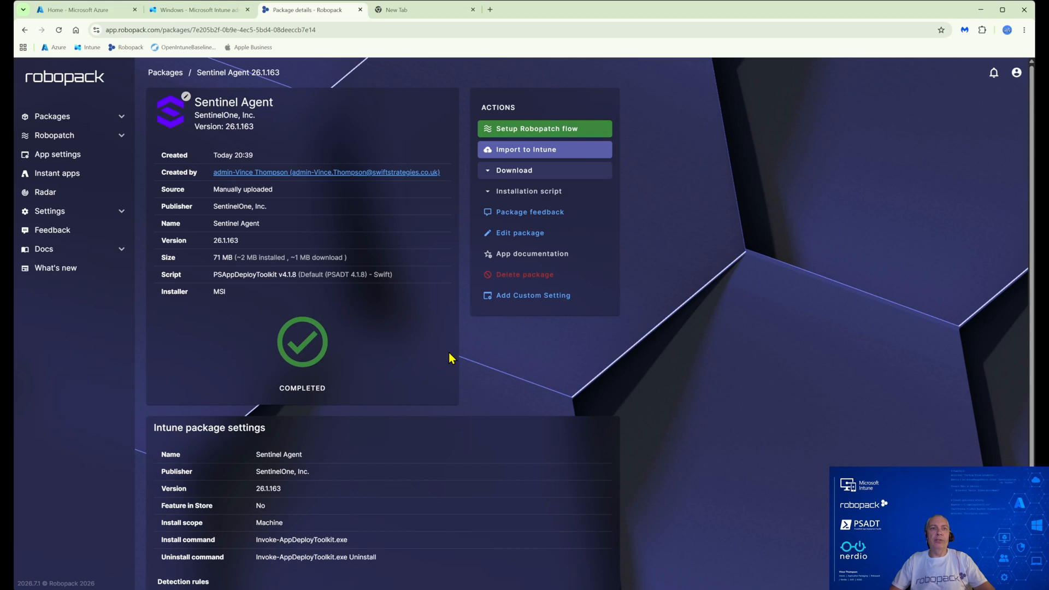
Step: Review the Sentinel Agent package details and start a new custom app setting for it
scroll(449, 357, down, 1)
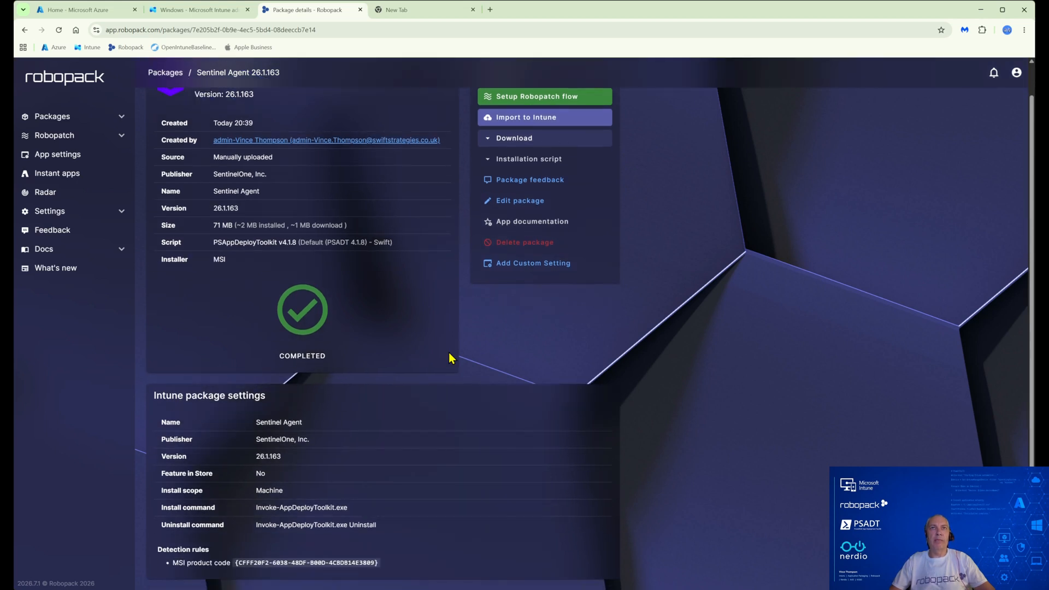
scroll(445, 356, up, 1)
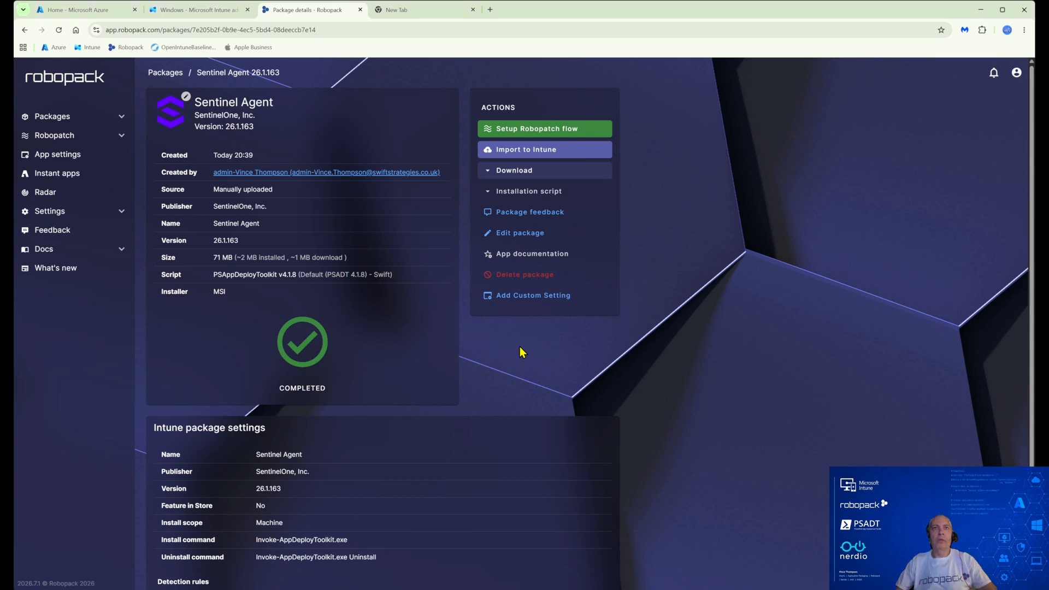
click(538, 298)
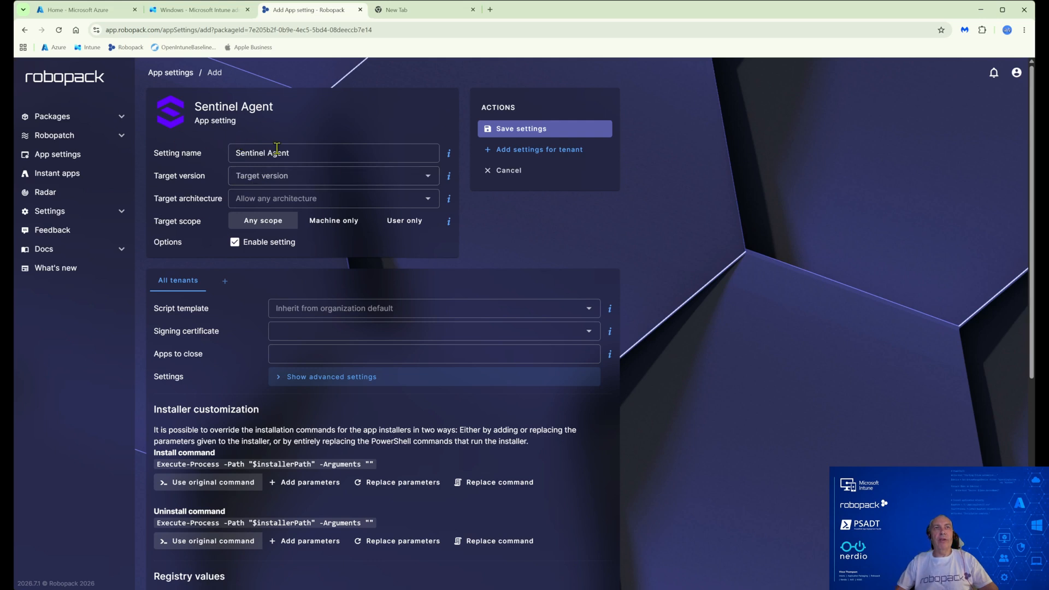
click(428, 182)
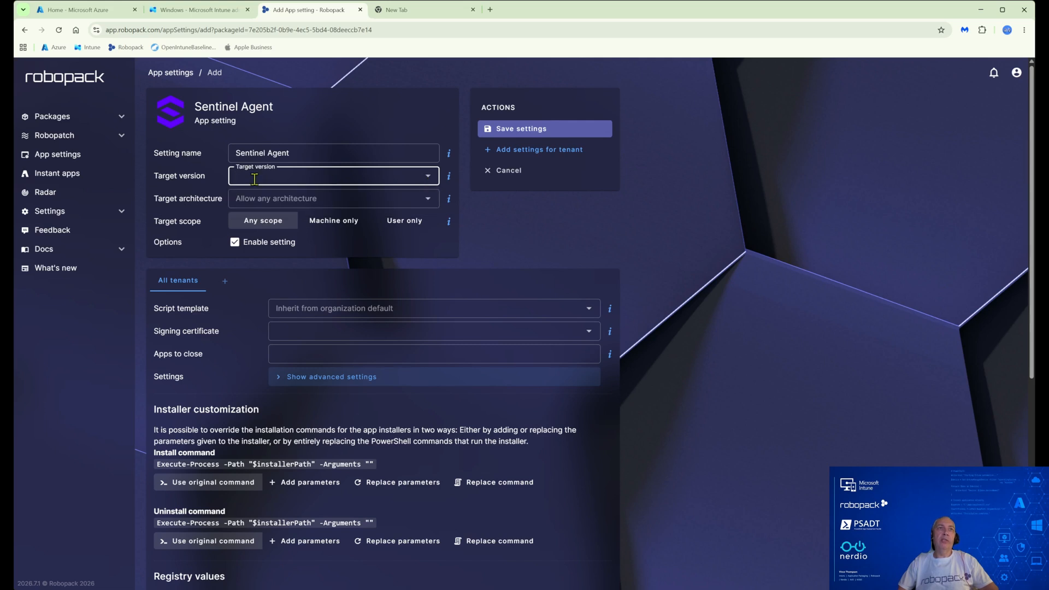
click(519, 231)
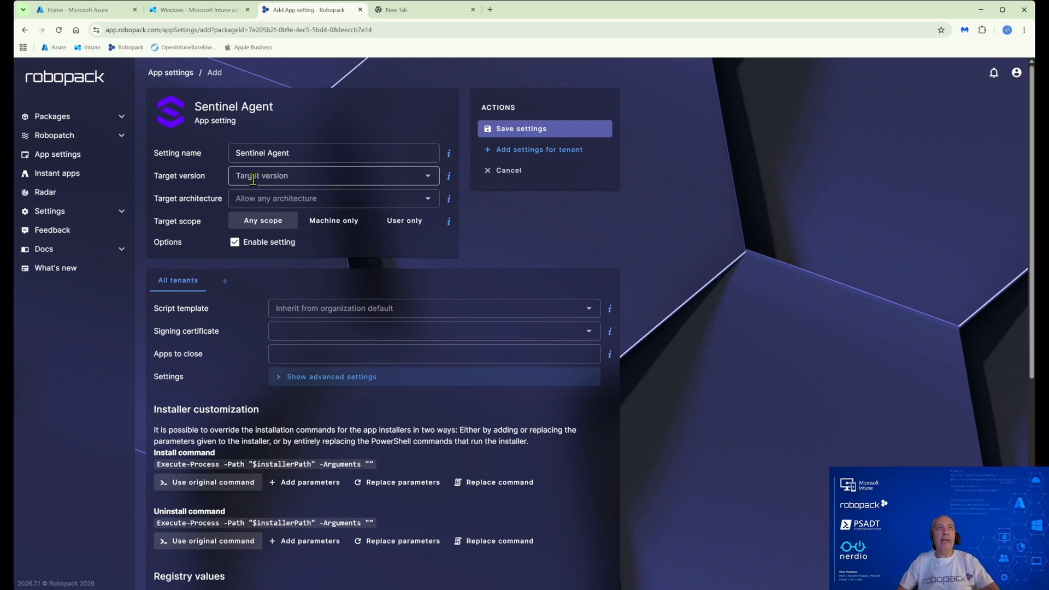
click(276, 175)
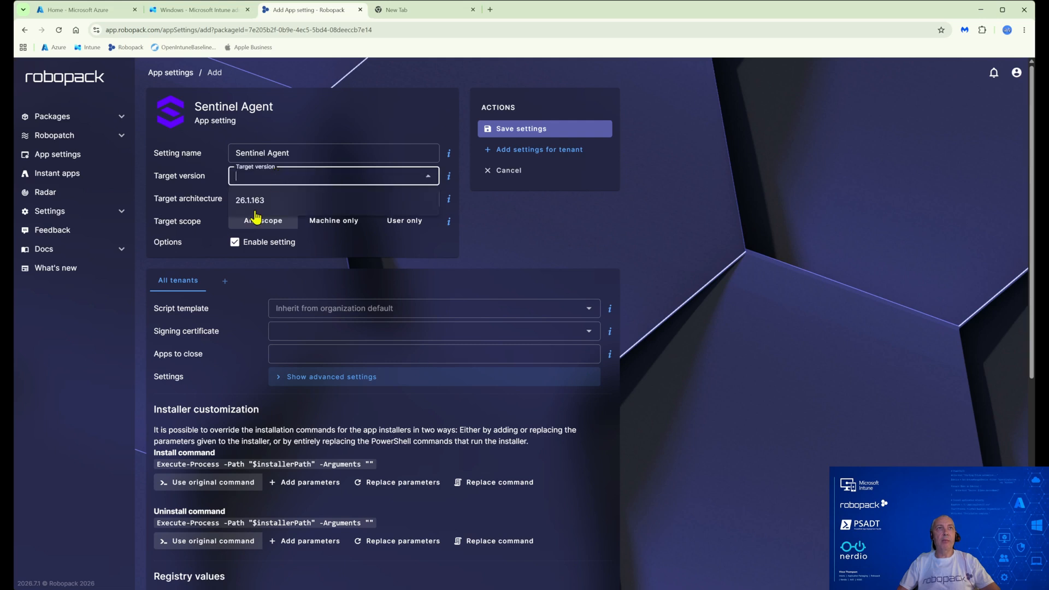
click(498, 228)
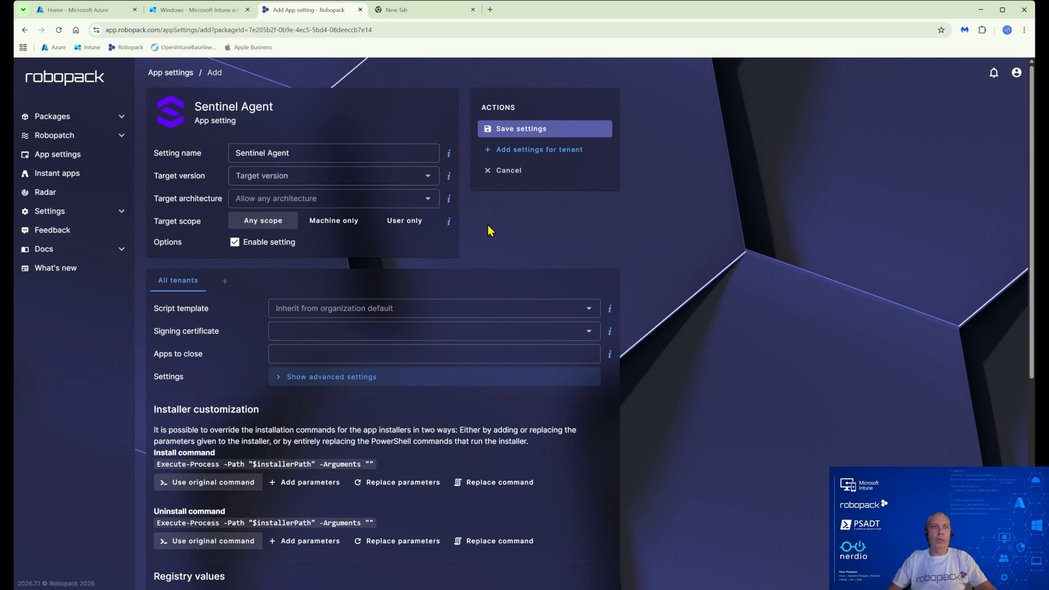
Step: Add parameters to the install command that supply the site token through Site_Token and set WSC=false
scroll(411, 339, down, 2)
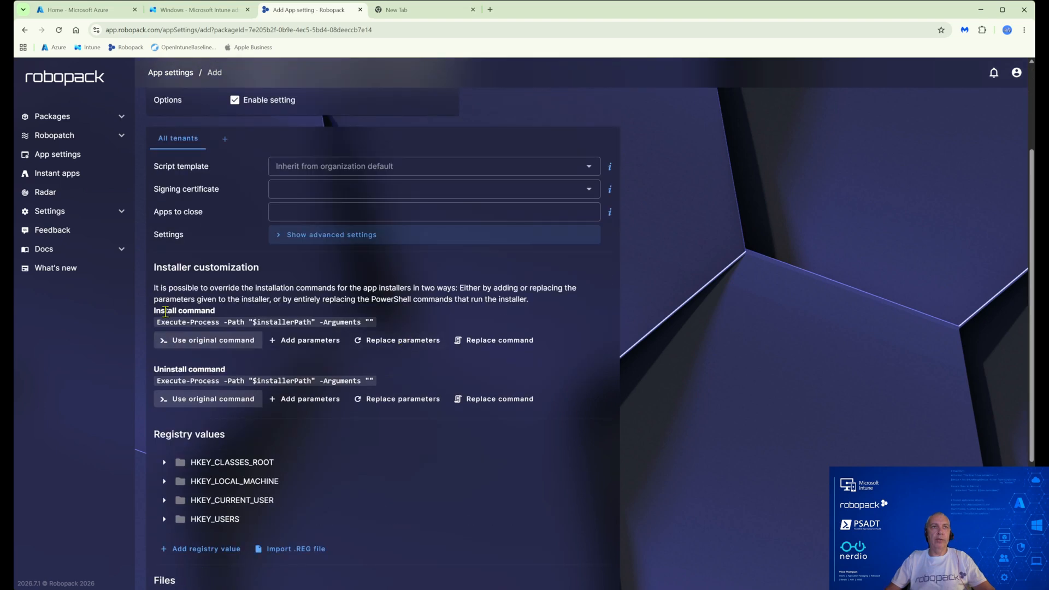
click(306, 343)
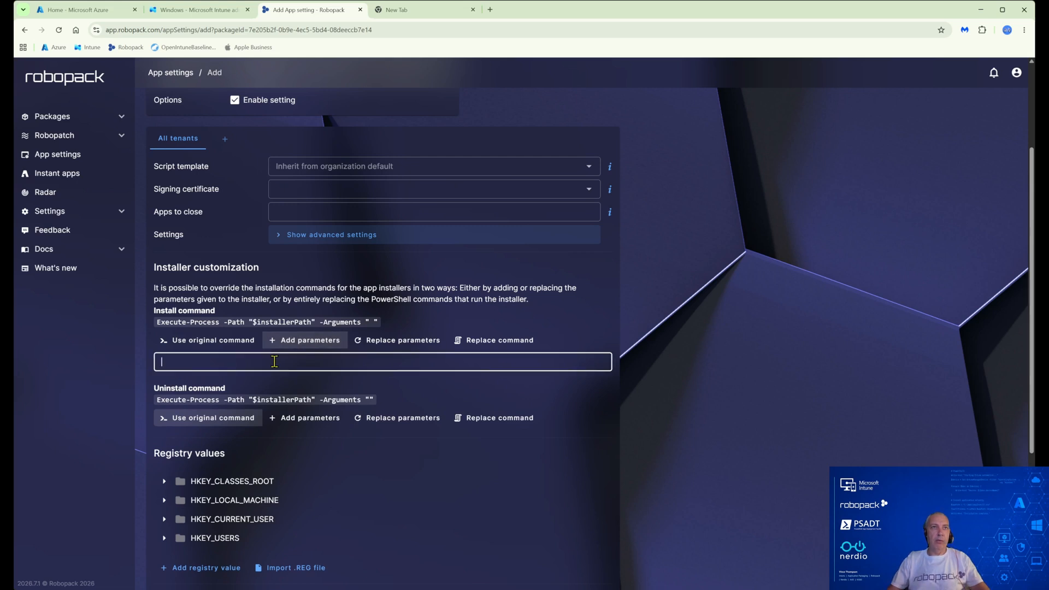
text(Site_Token)
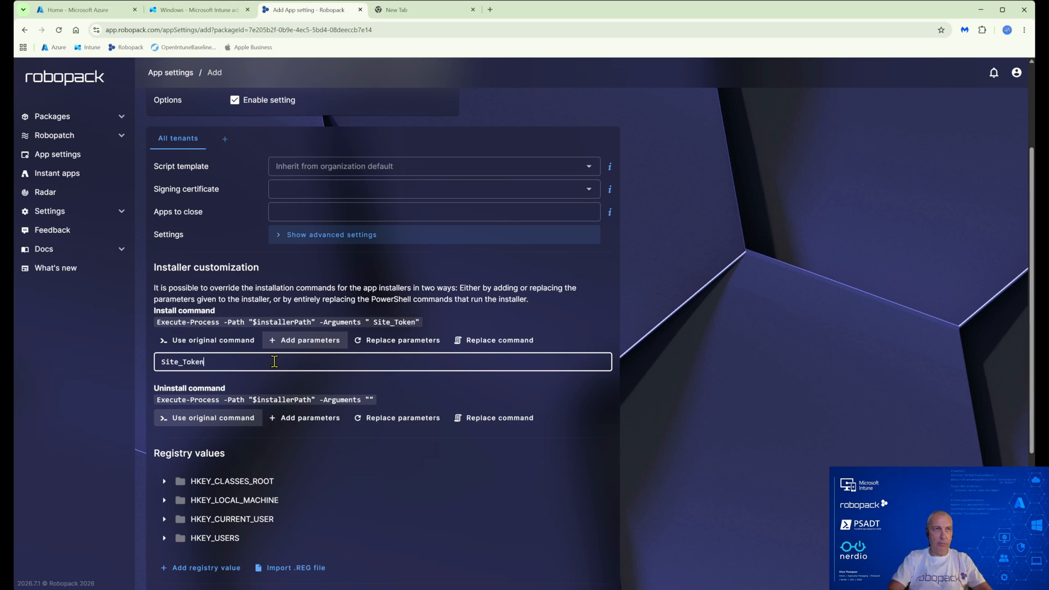
text(=")
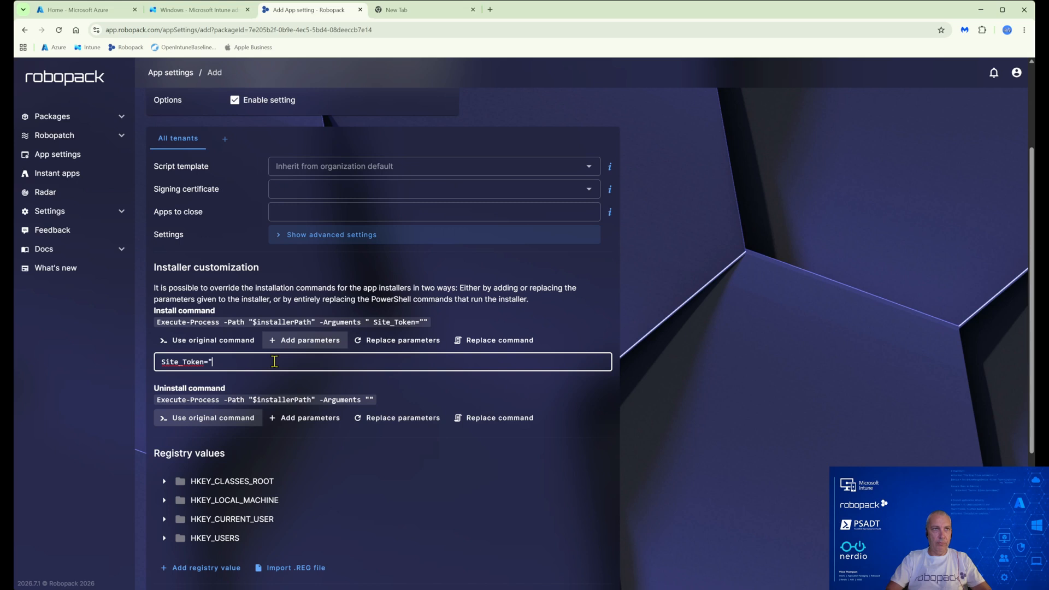
text(xxxxxxx)
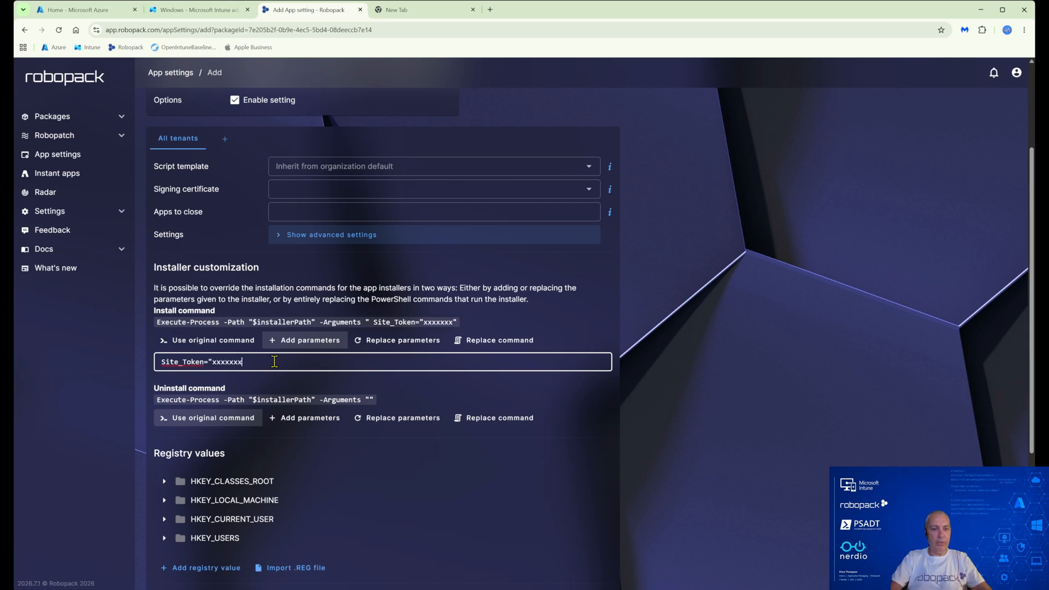
text(xx" WSC)
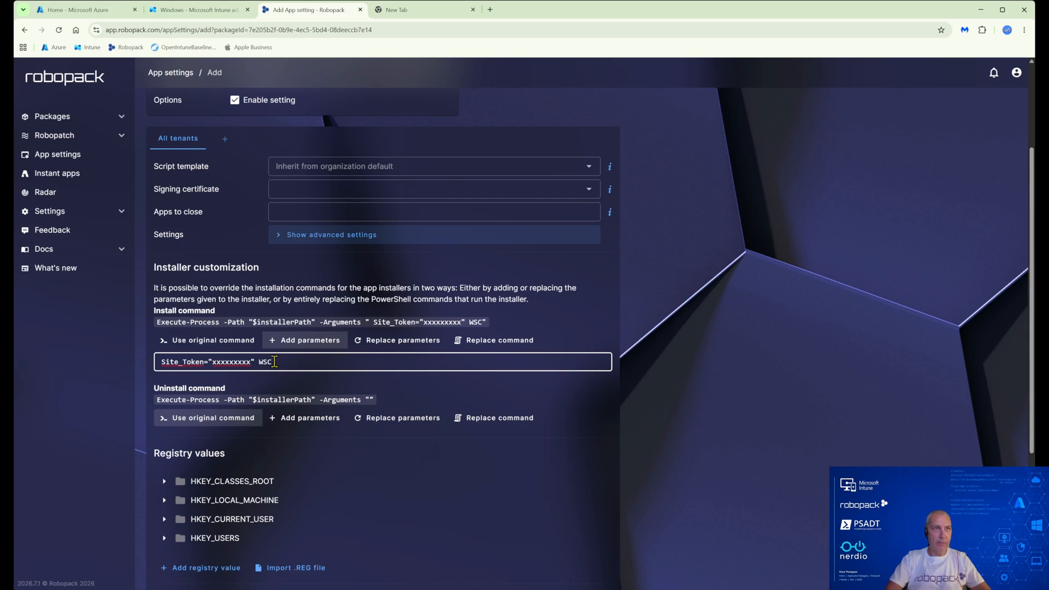
text(=false)
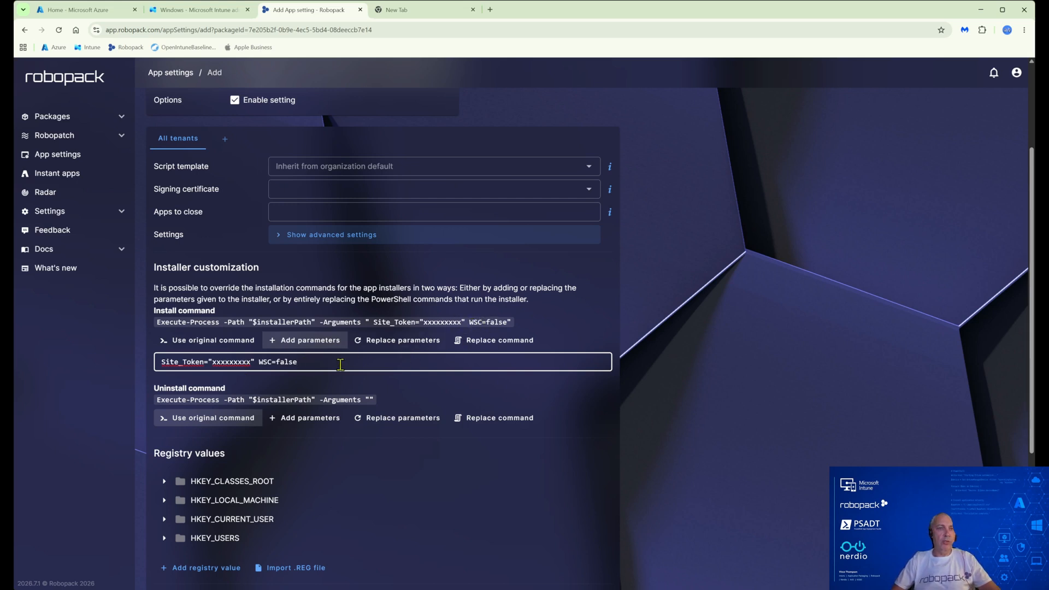
click(680, 314)
Step: Save the Sentinel Agent app setting for all tenants
scroll(524, 321, down, 1)
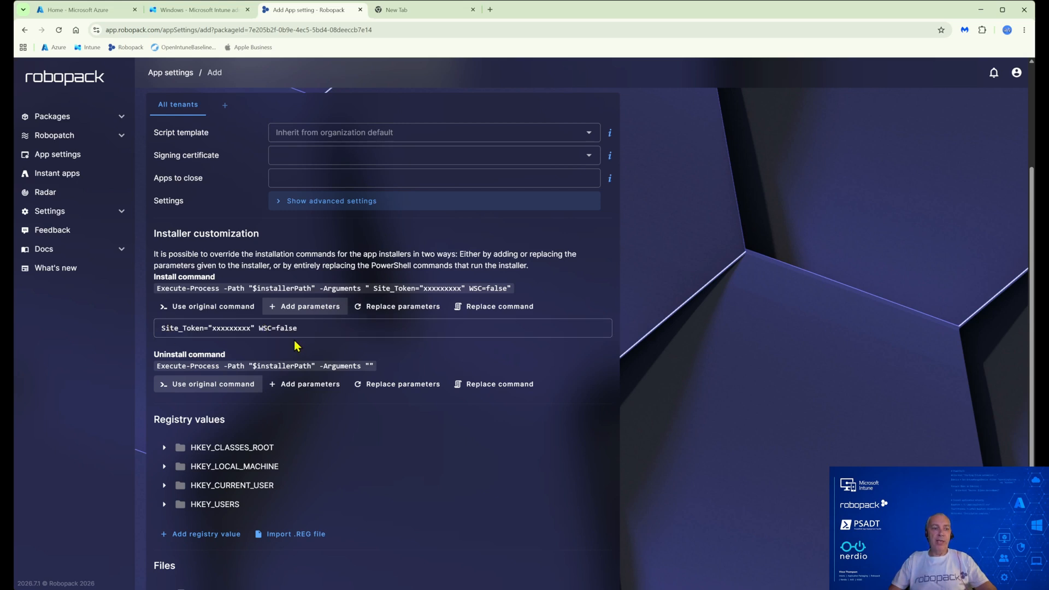
scroll(293, 340, up, 3)
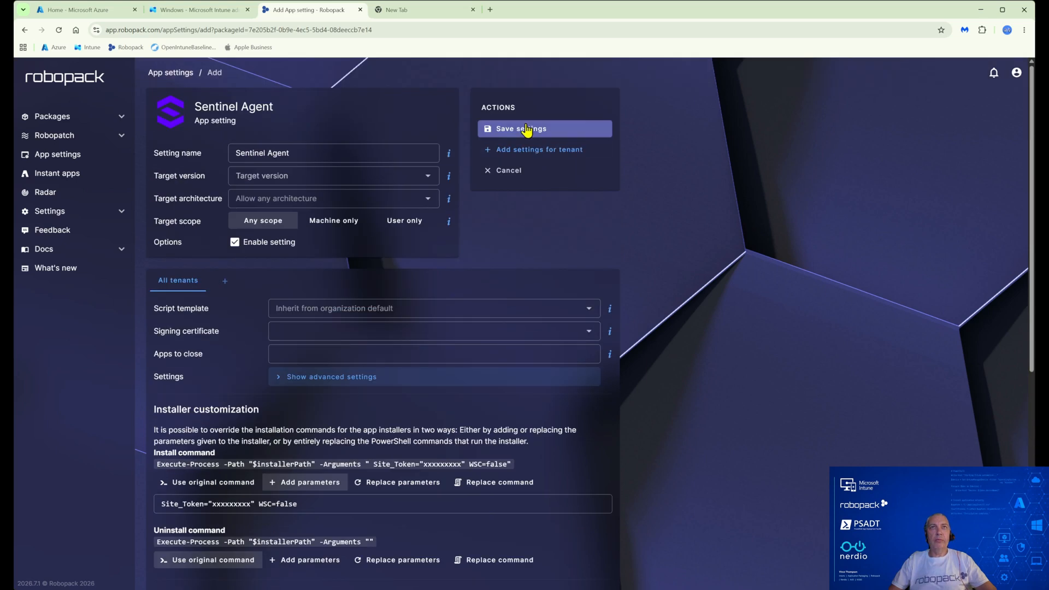
click(526, 130)
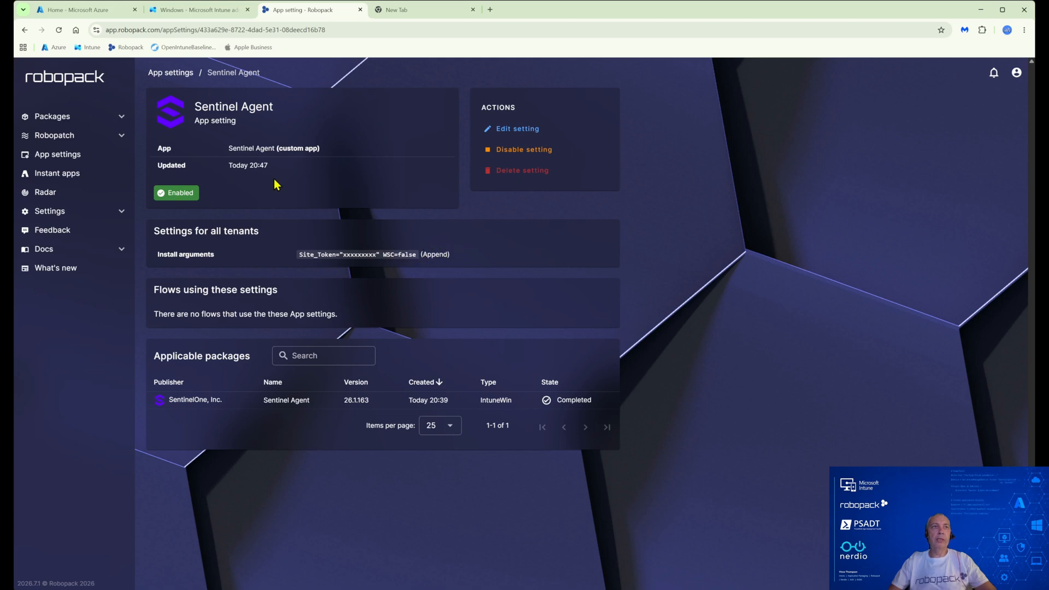
Step: Return to the recent packages and open the Sentinel Agent package to check its details and linked app setting
click(183, 75)
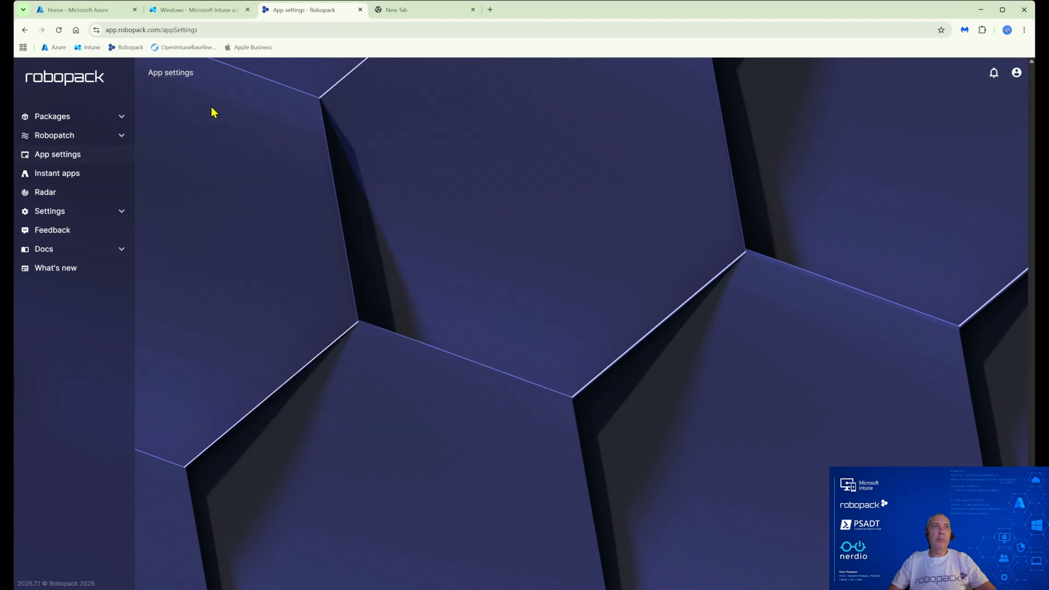
click(86, 118)
click(79, 136)
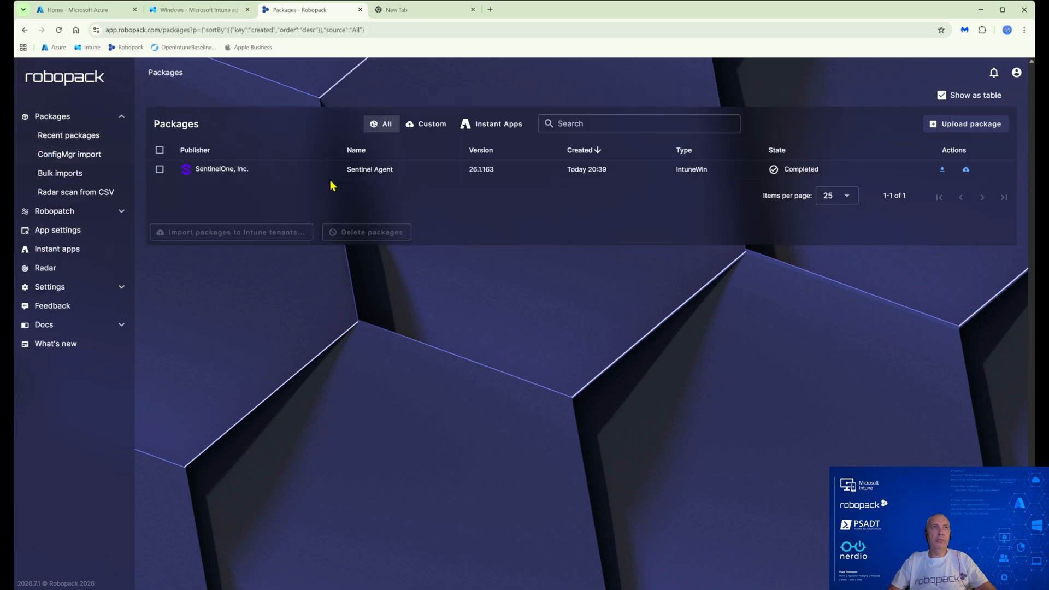
click(379, 176)
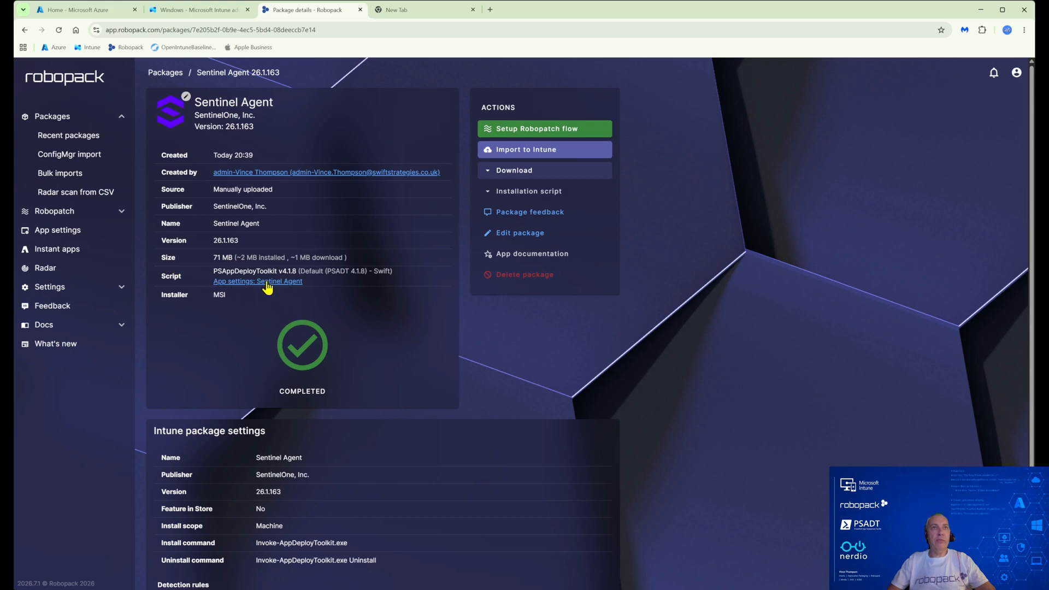
scroll(281, 292, down, 1)
scroll(280, 291, up, 1)
Step: View the package's installation script and highlight the Start-ADTMsiProcess command in its Install section to check the arguments
click(512, 194)
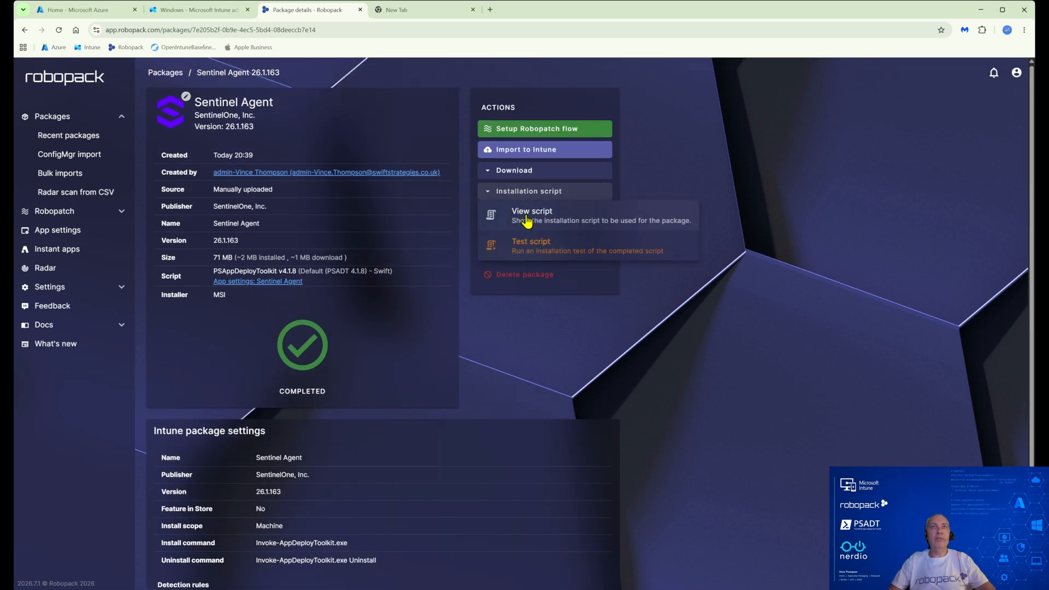
click(526, 215)
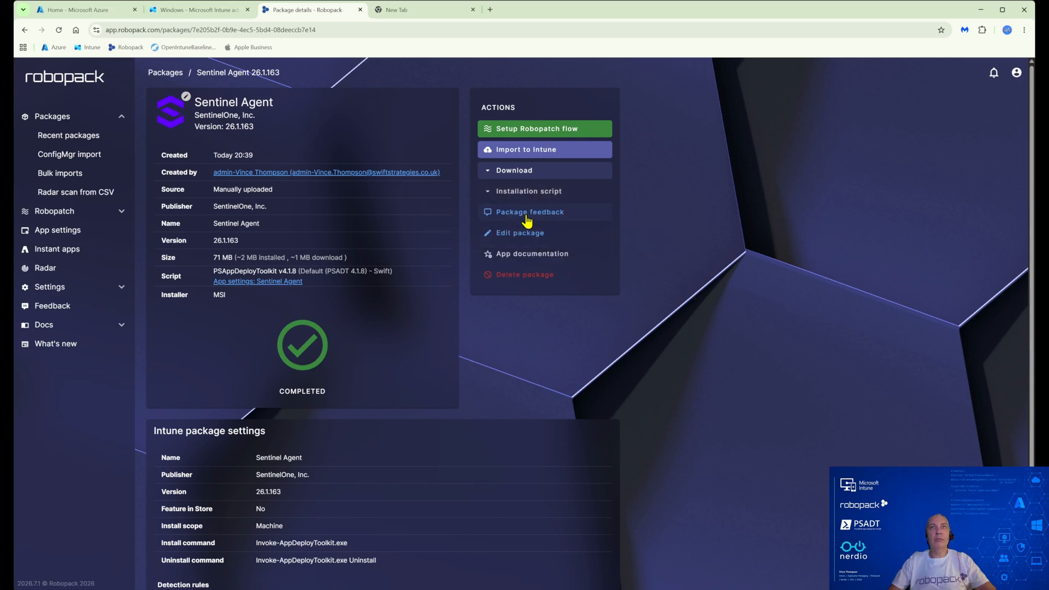
scroll(345, 317, down, 3)
scroll(345, 317, down, 8)
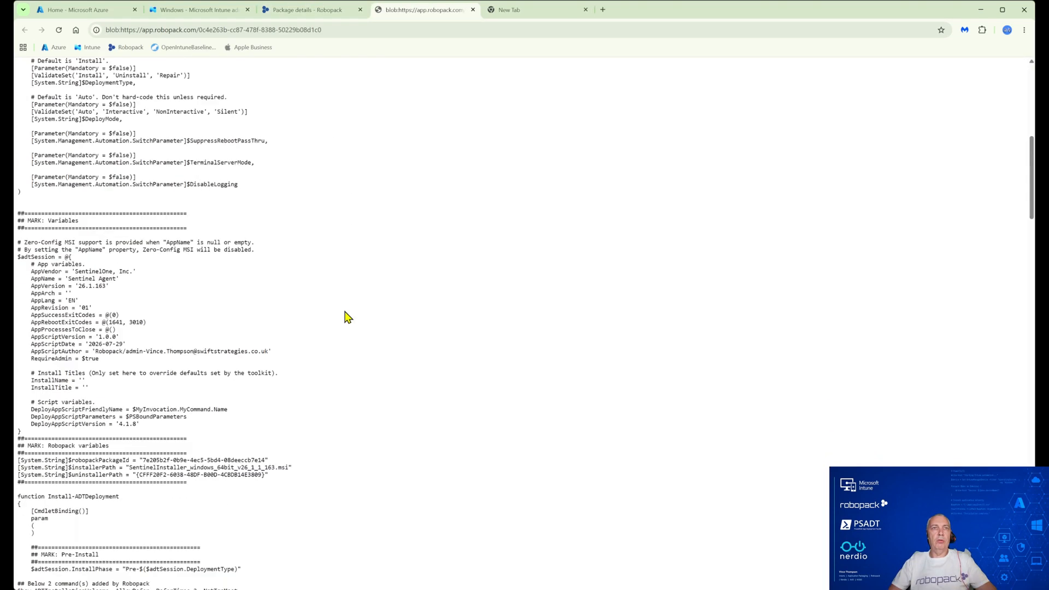
scroll(332, 305, down, 4)
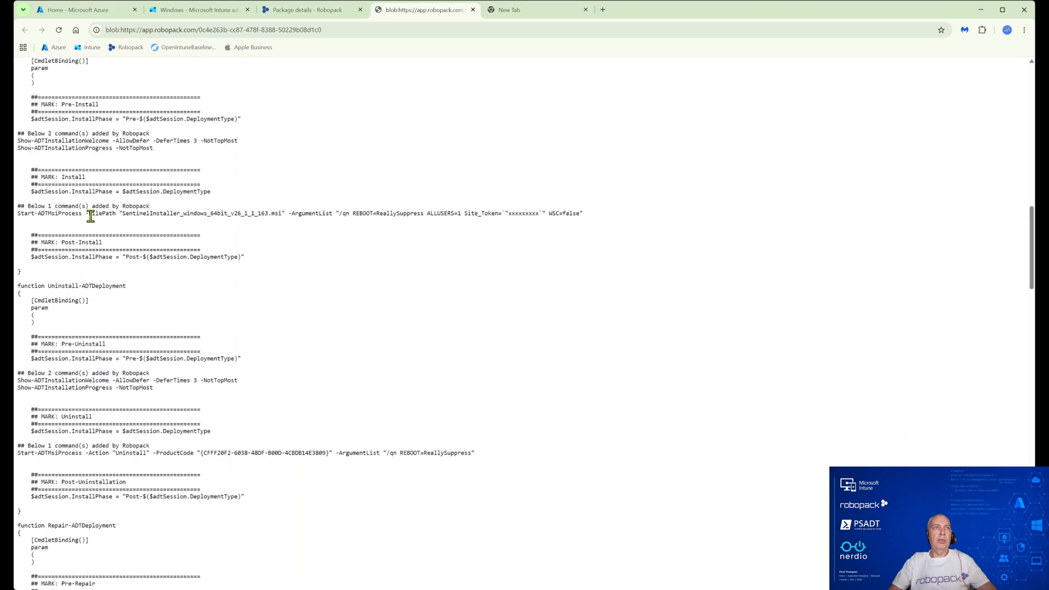
drag(20, 214, 585, 220)
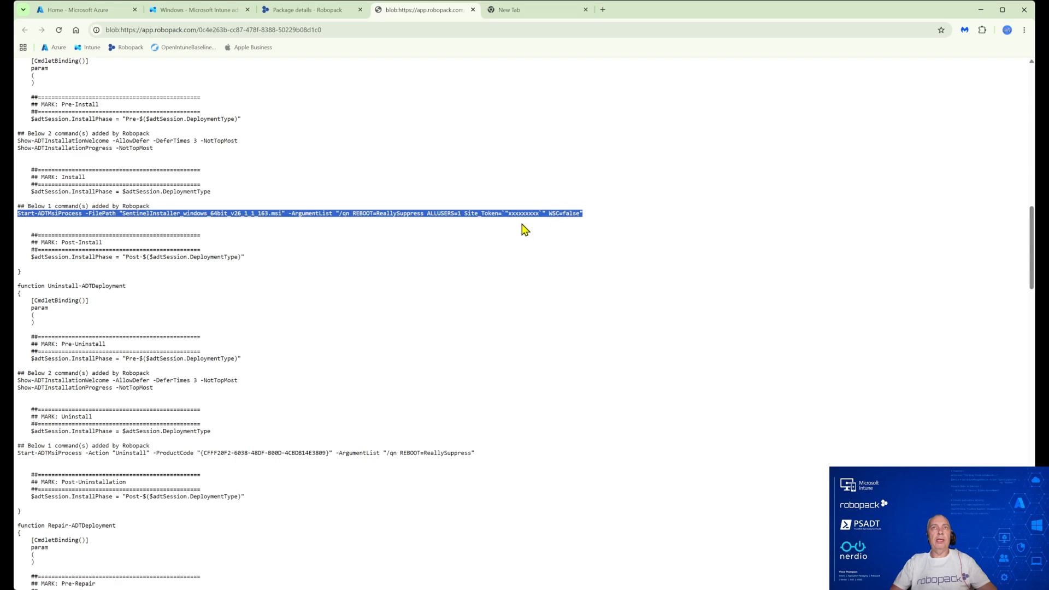
Step: Look over the rest of the installation script and close it
scroll(363, 306, down, 4)
scroll(363, 309, up, 6)
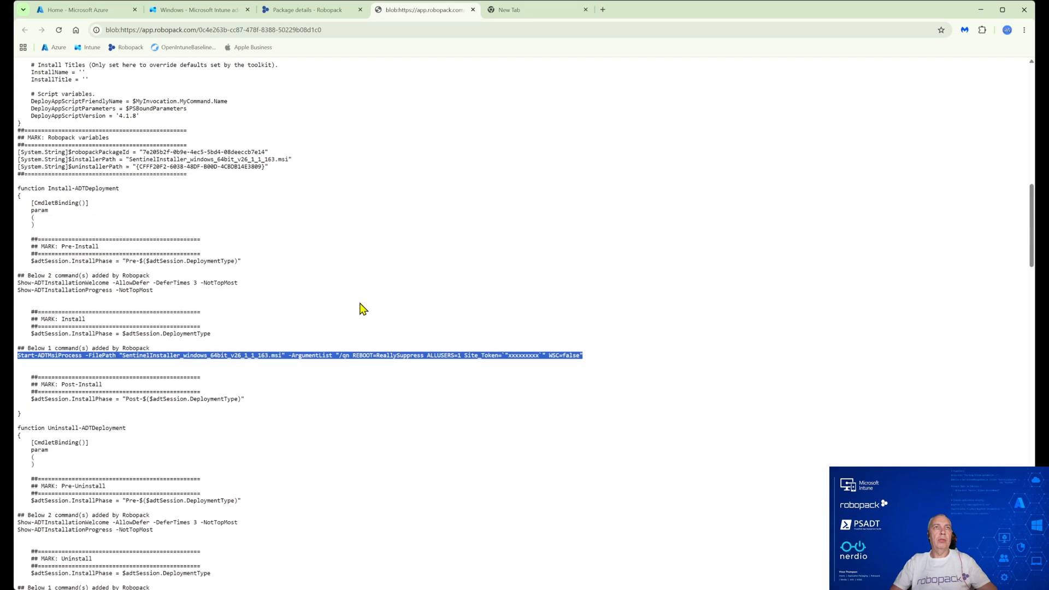
scroll(363, 308, up, 4)
scroll(363, 308, up, 10)
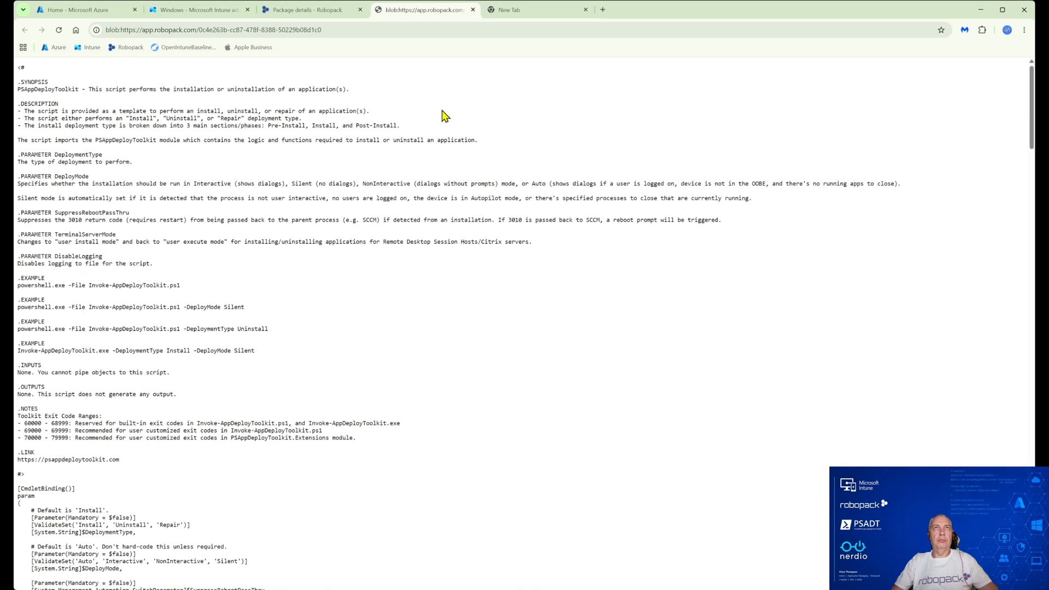
click(473, 10)
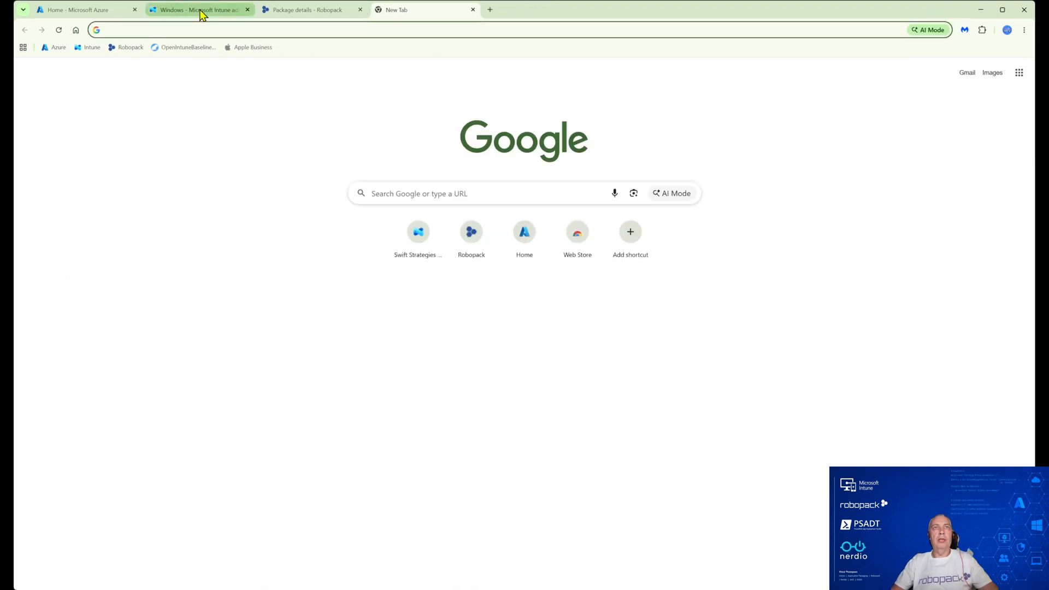
Step: Switch to the Azure portal and start a new group in Microsoft Entra ID
click(104, 17)
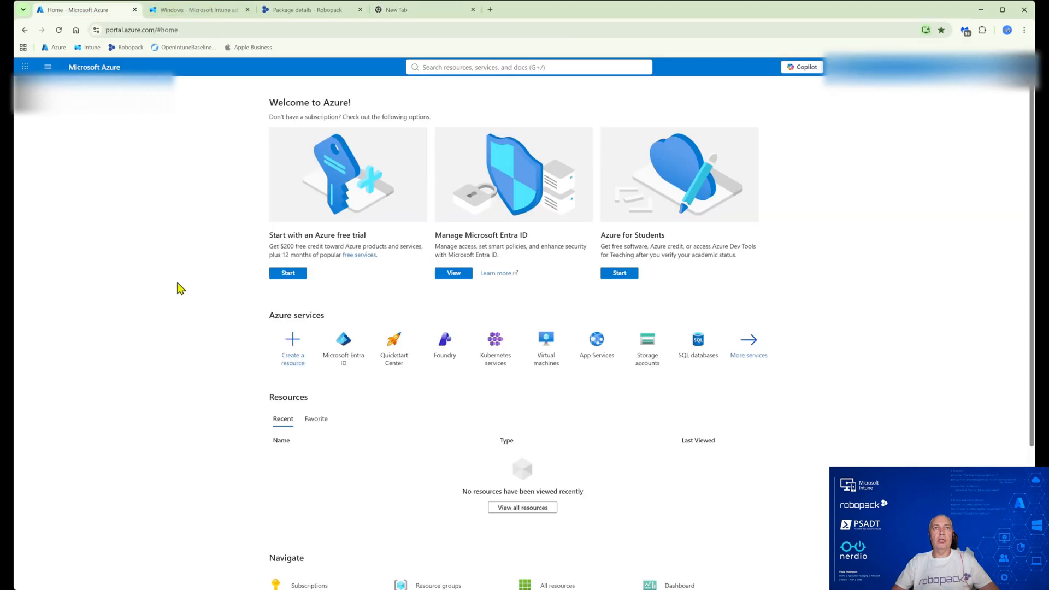
click(344, 341)
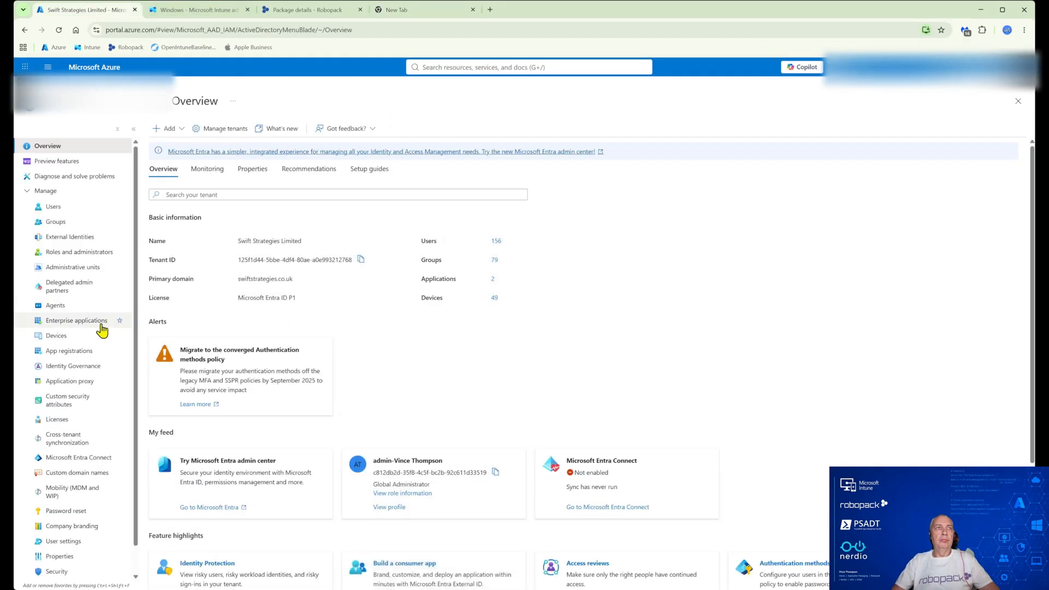
click(60, 221)
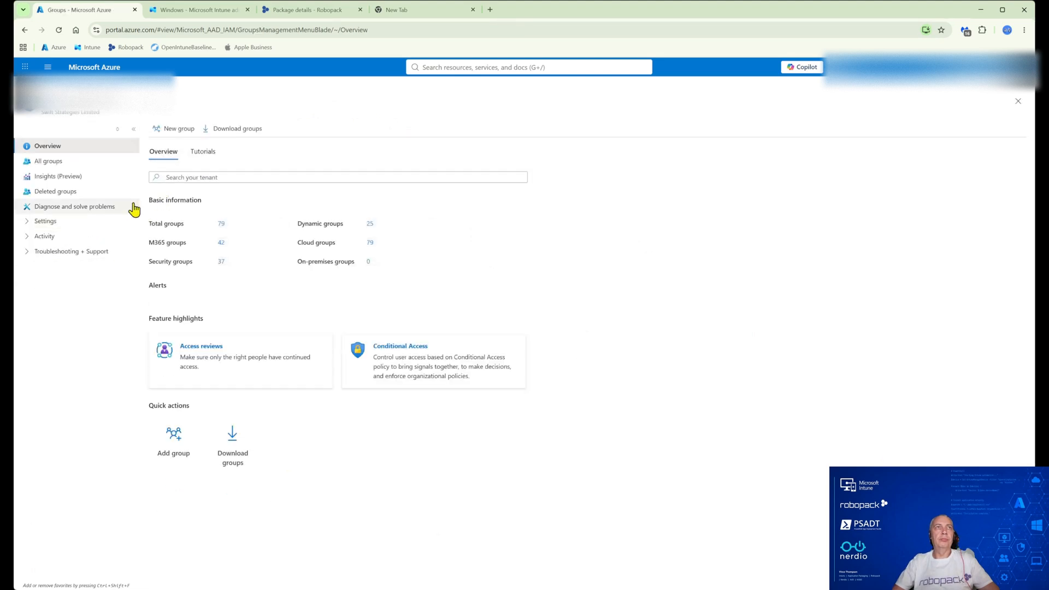
click(175, 129)
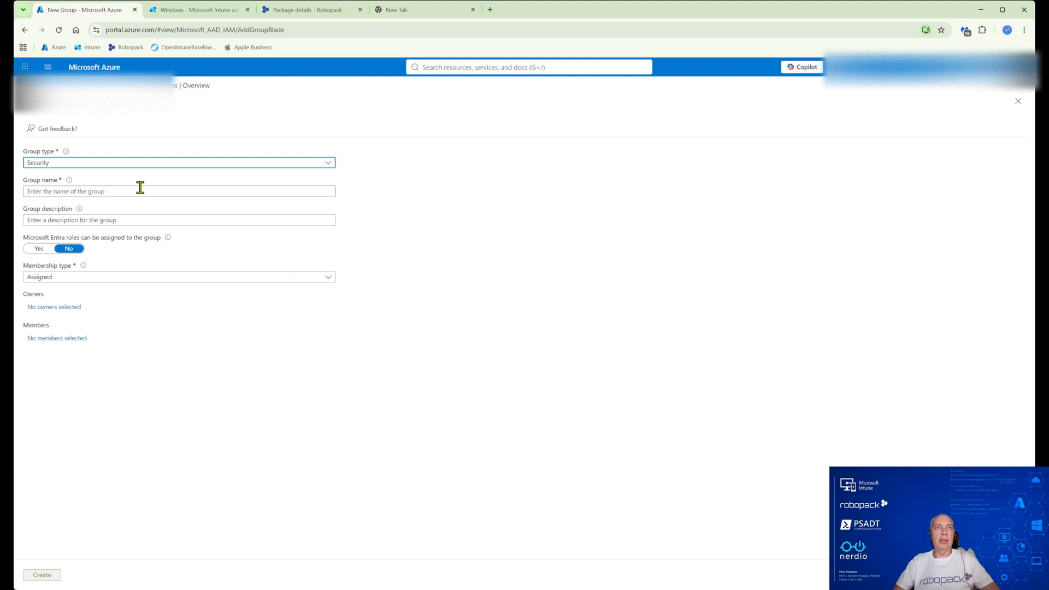
Step: Create the security group with IT-Pilot-Devices as both its name and description
click(104, 190)
text(I)
key(BackSpace)
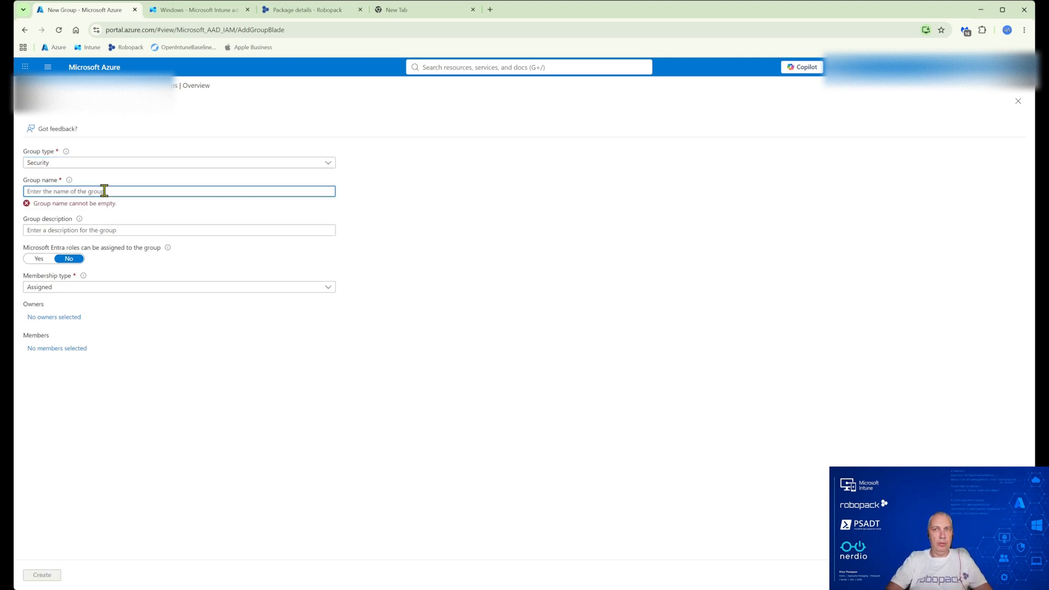
text(IT-Pilot-Devices)
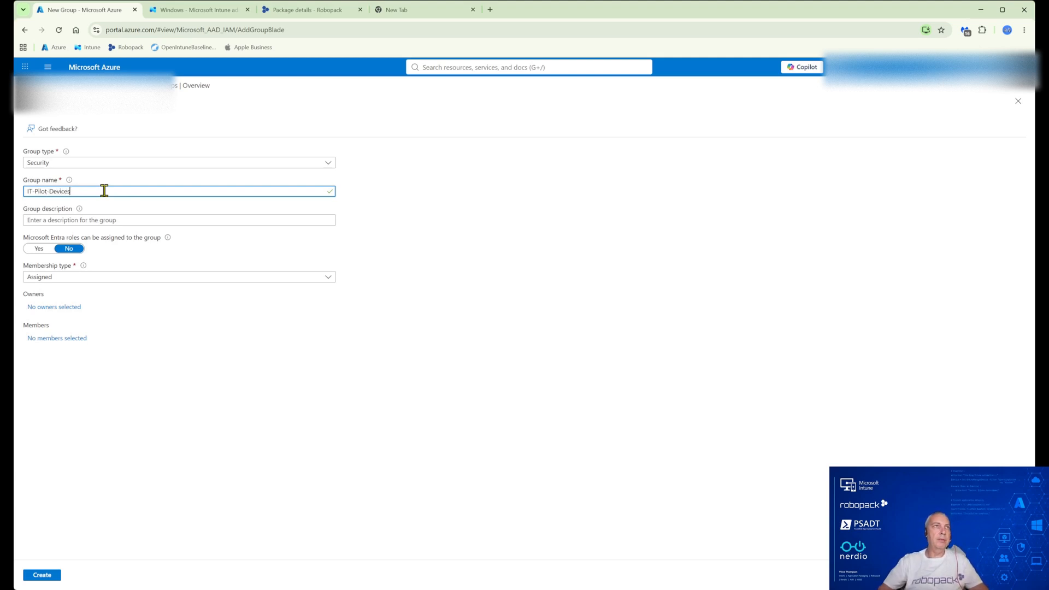
drag(104, 191, 14, 203)
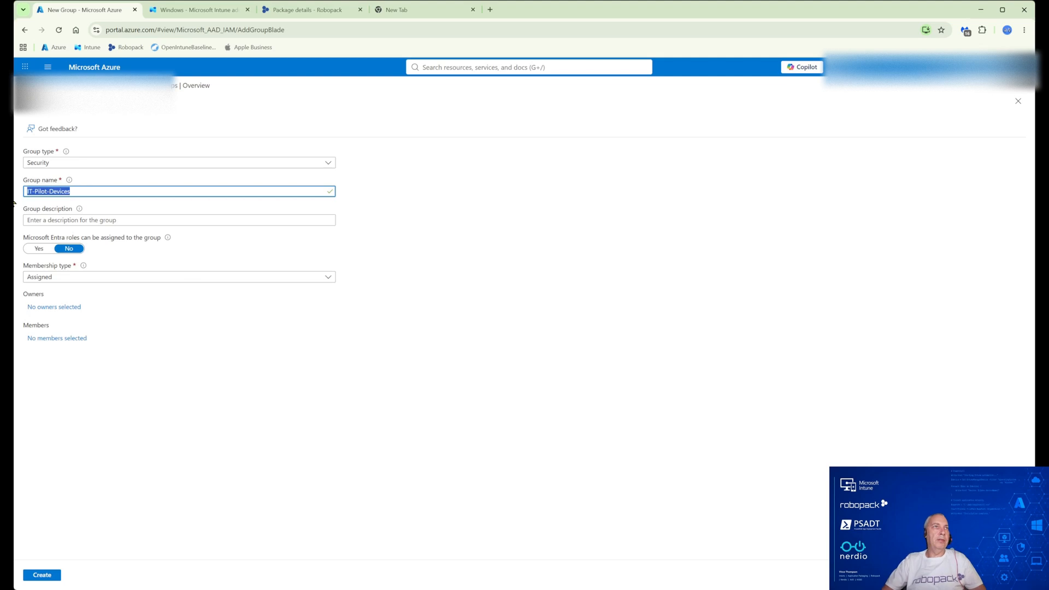
key(ctrl+c)
click(51, 218)
key(ctrl+v)
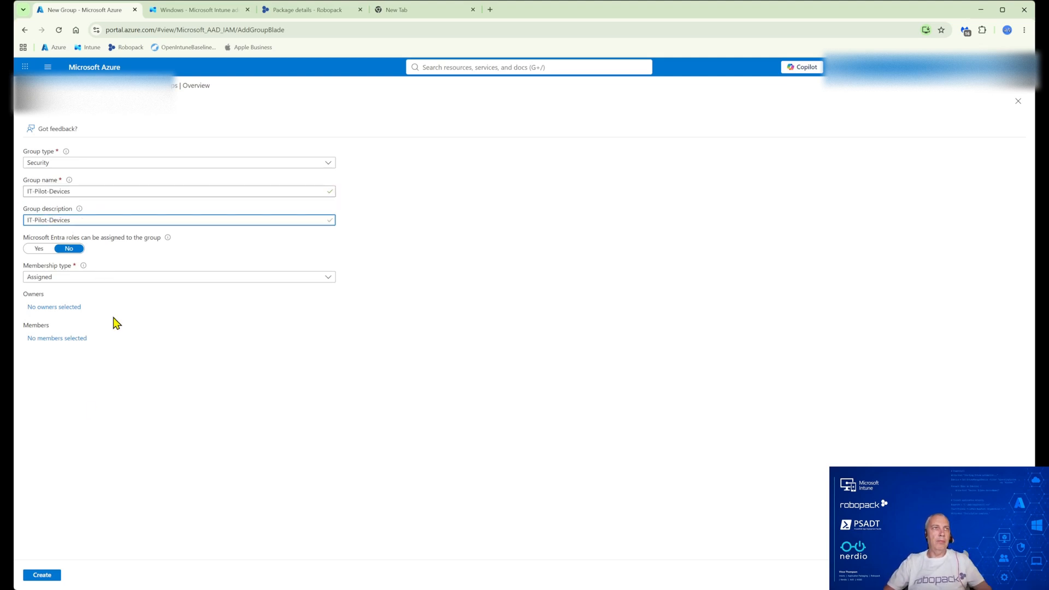
click(44, 575)
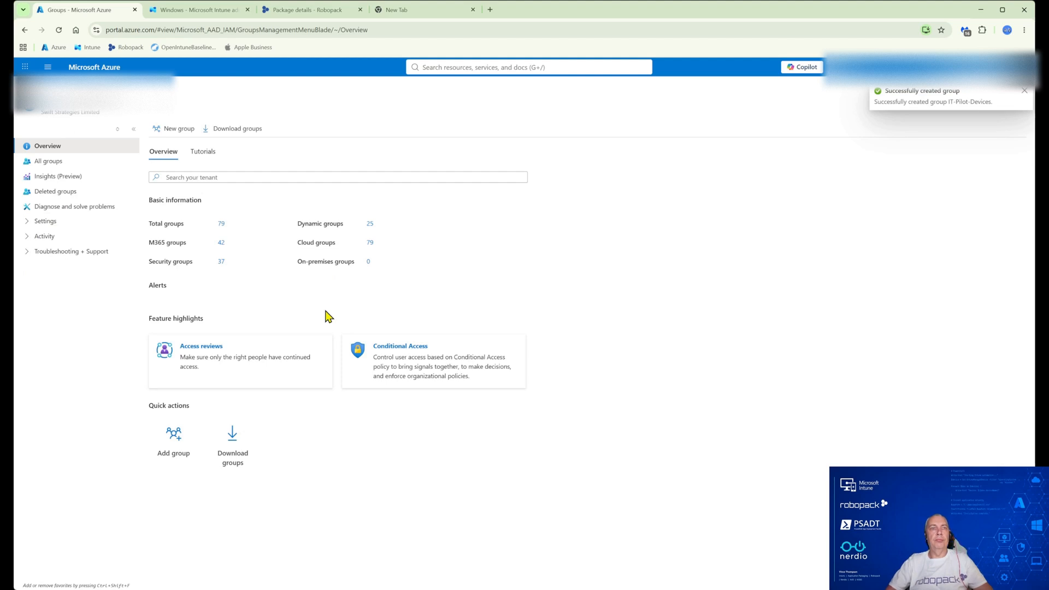
Step: Switch back to Robopack, start a Robopatch flow for the Sentinel Agent package and expand its flow options
click(309, 15)
click(508, 170)
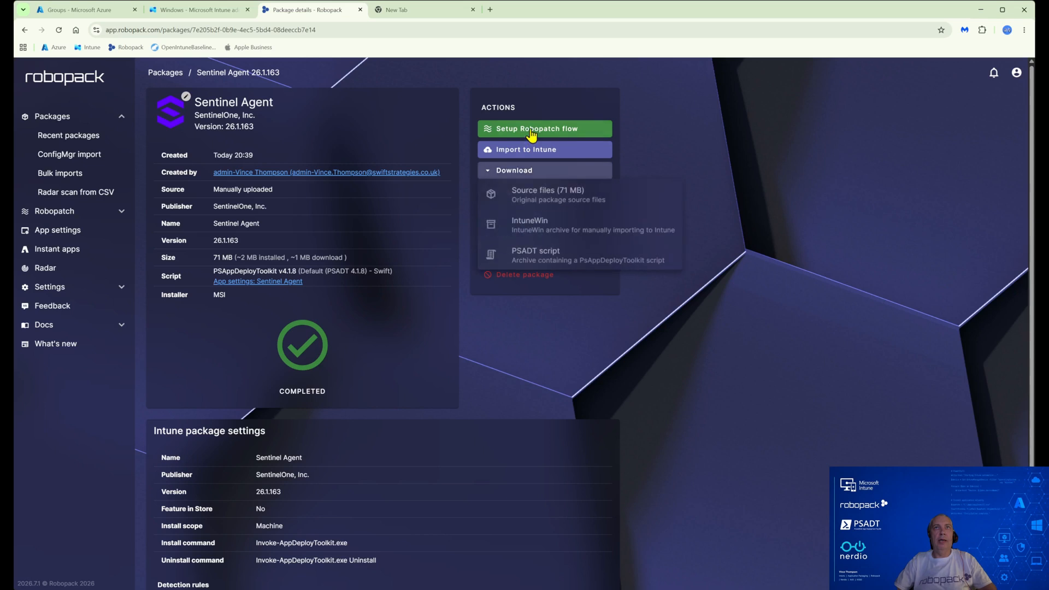
click(530, 132)
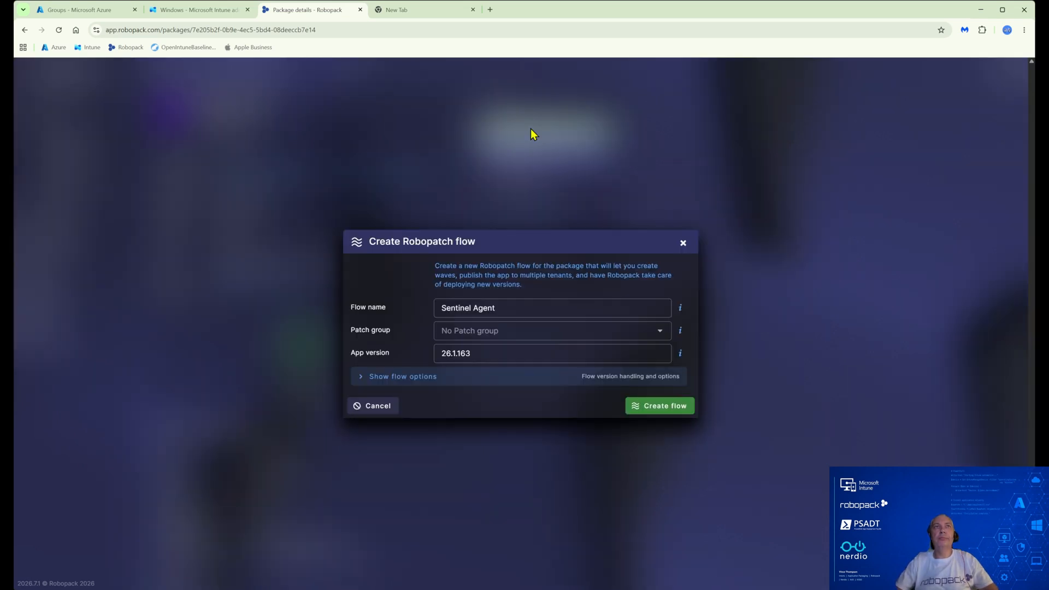
click(422, 378)
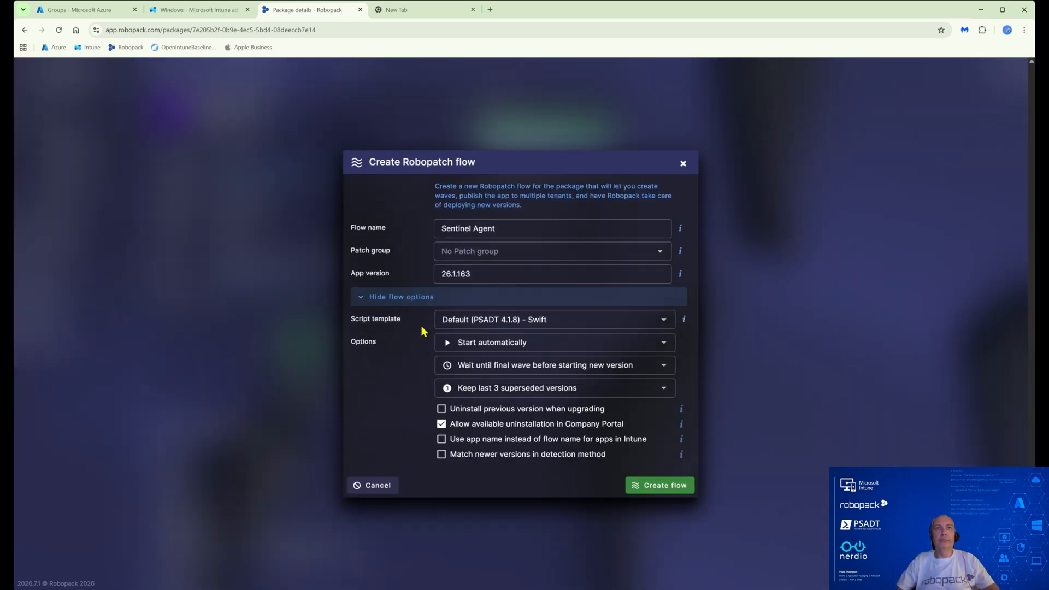
Step: Set the flow to pause the current version and start the new one, keeping the last 3 superseded versions, and create it
click(482, 425)
click(481, 424)
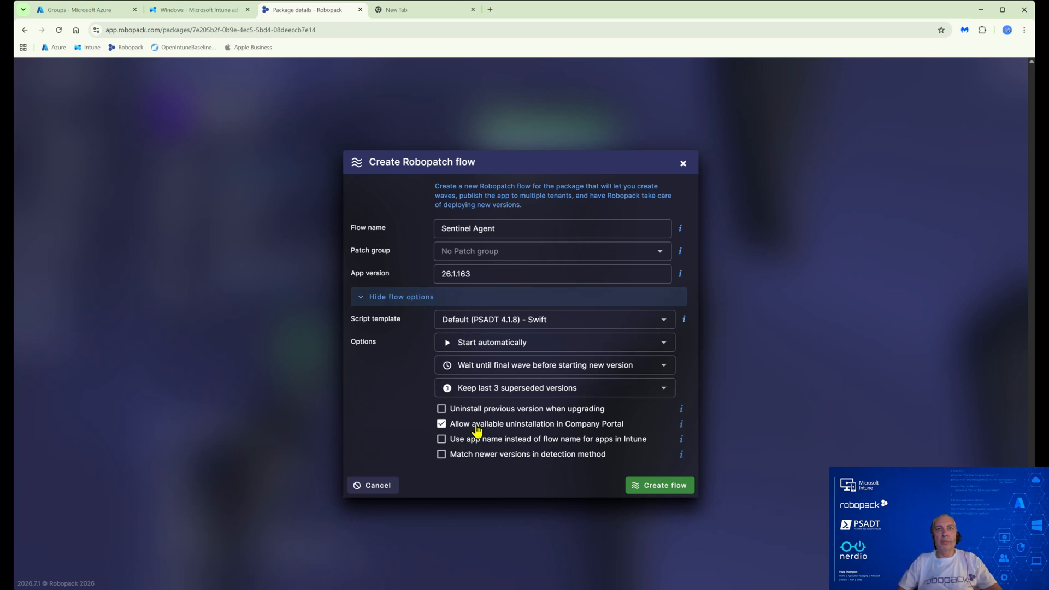
click(489, 375)
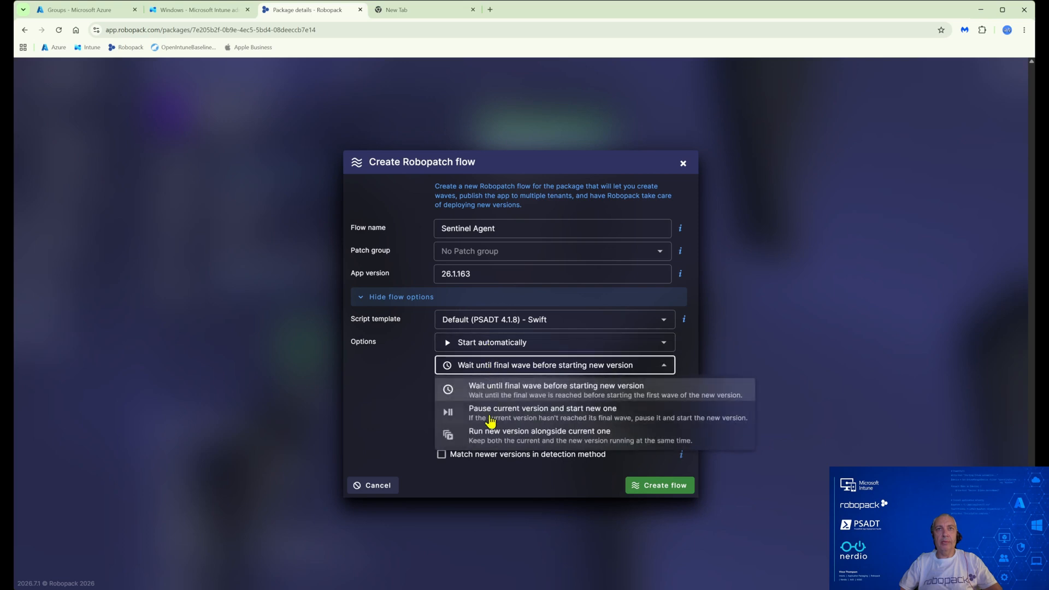
click(490, 419)
click(500, 387)
click(504, 389)
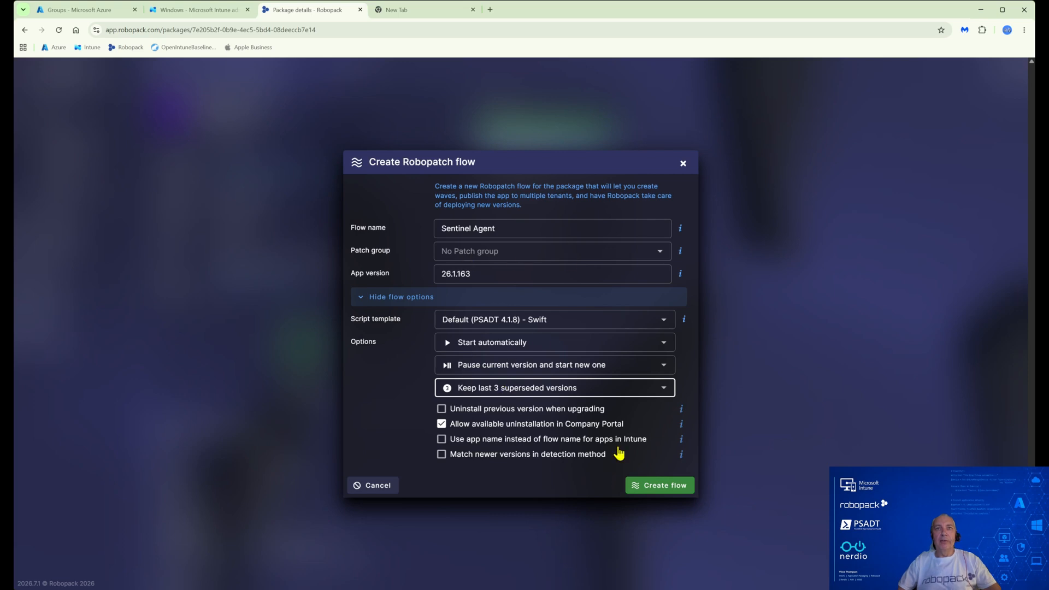
click(655, 489)
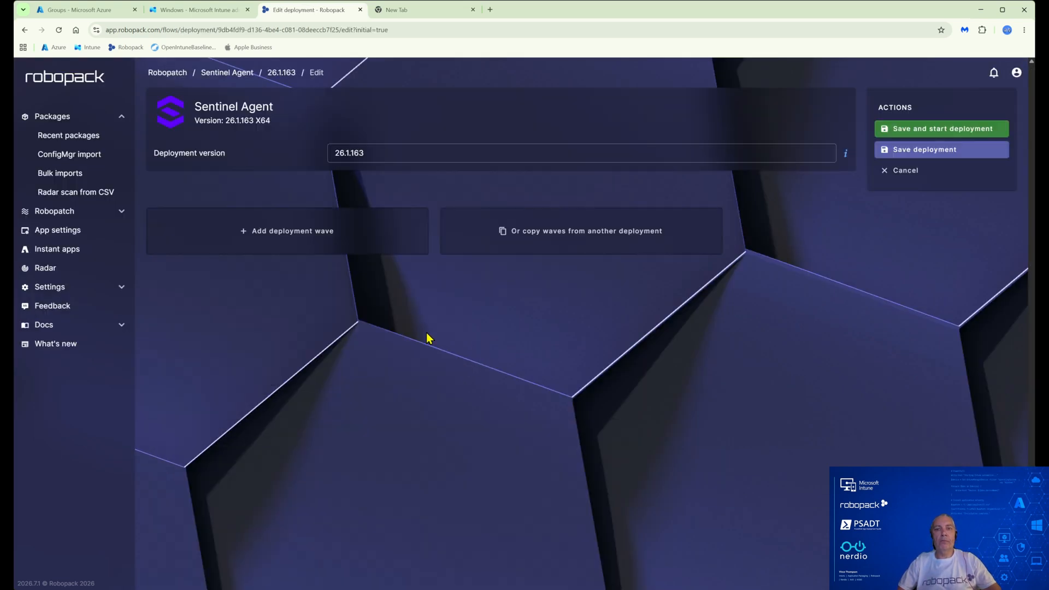
Step: Add a first deployment wave and assign the existing IT-Pilot-Devices group to it as required
click(351, 247)
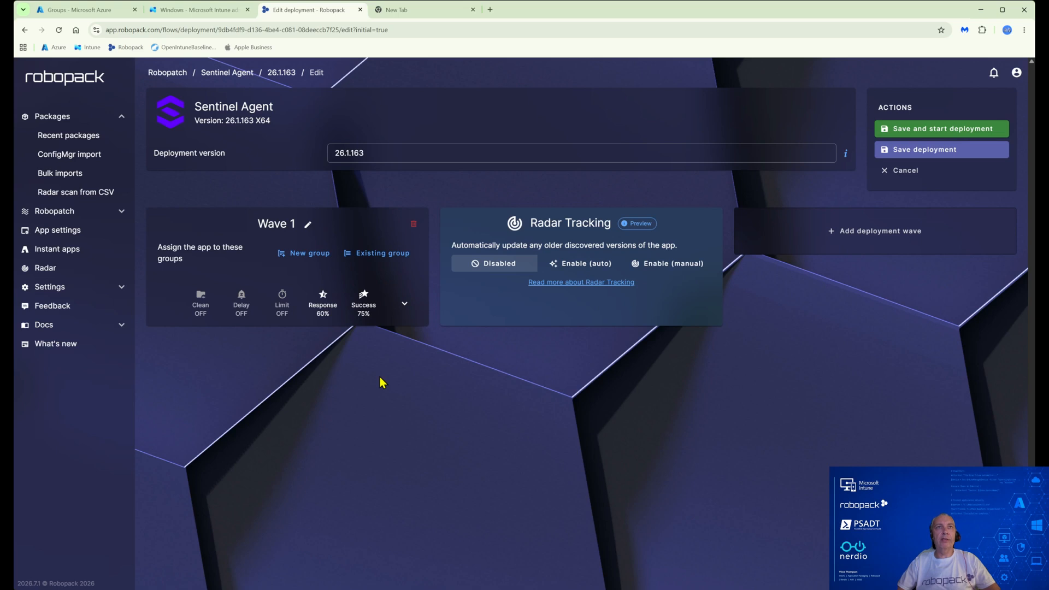
click(372, 254)
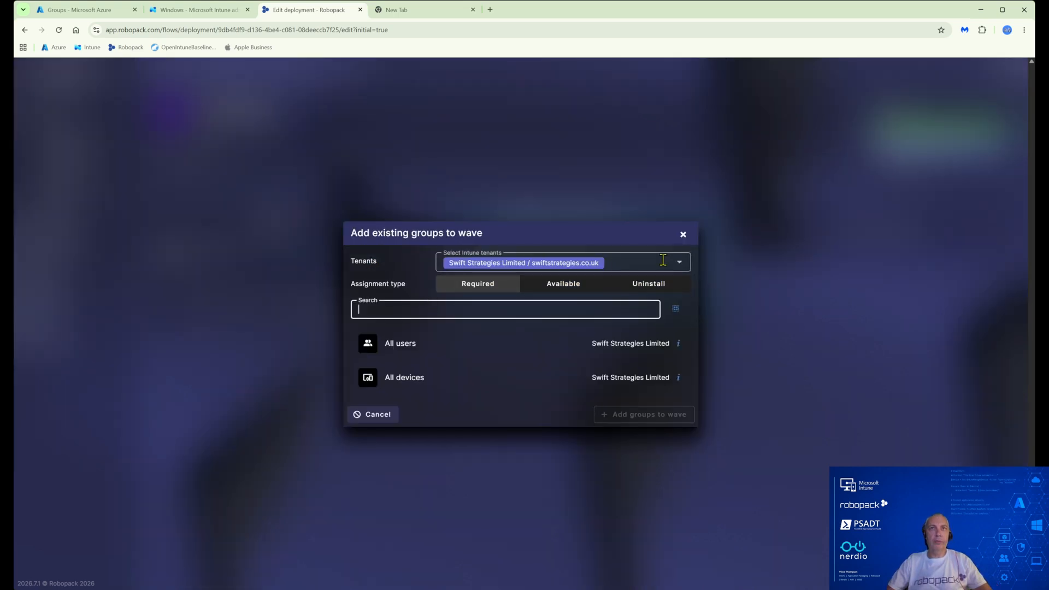
click(554, 263)
click(527, 312)
click(520, 316)
click(406, 308)
text(IT-pi)
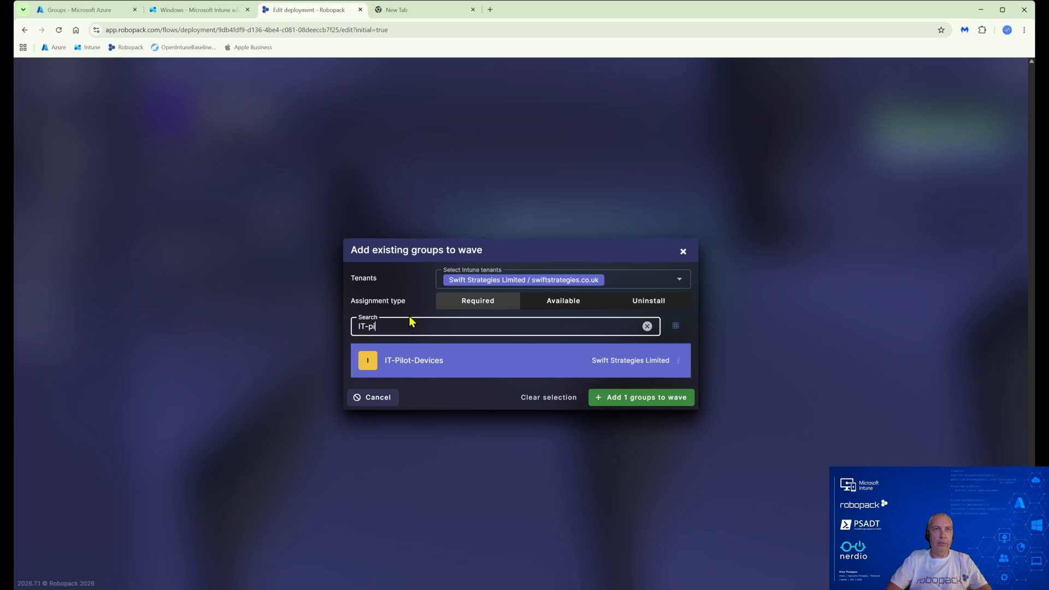
click(432, 362)
double_click(431, 363)
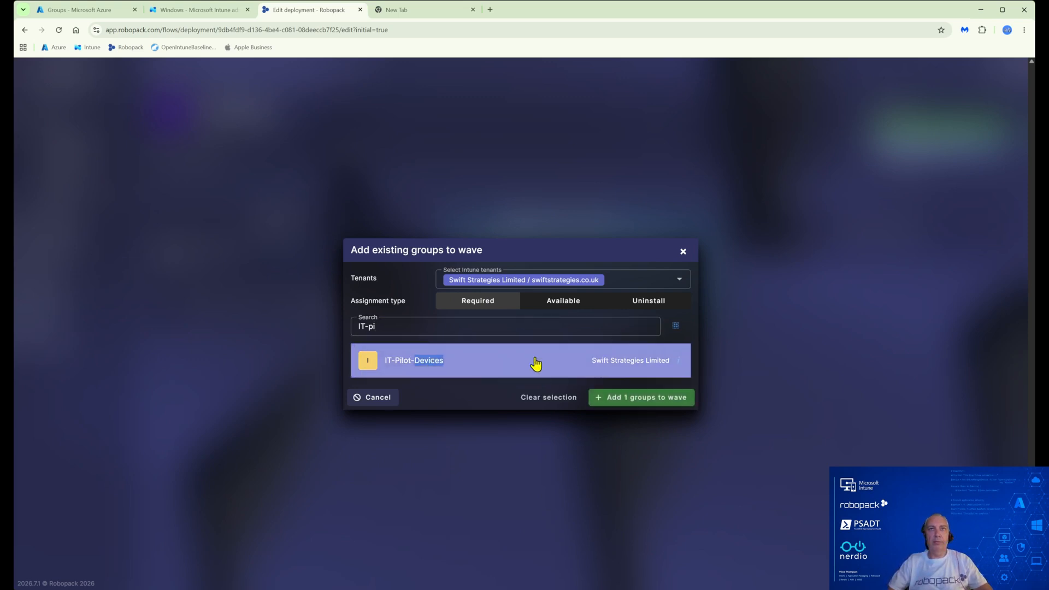
click(647, 399)
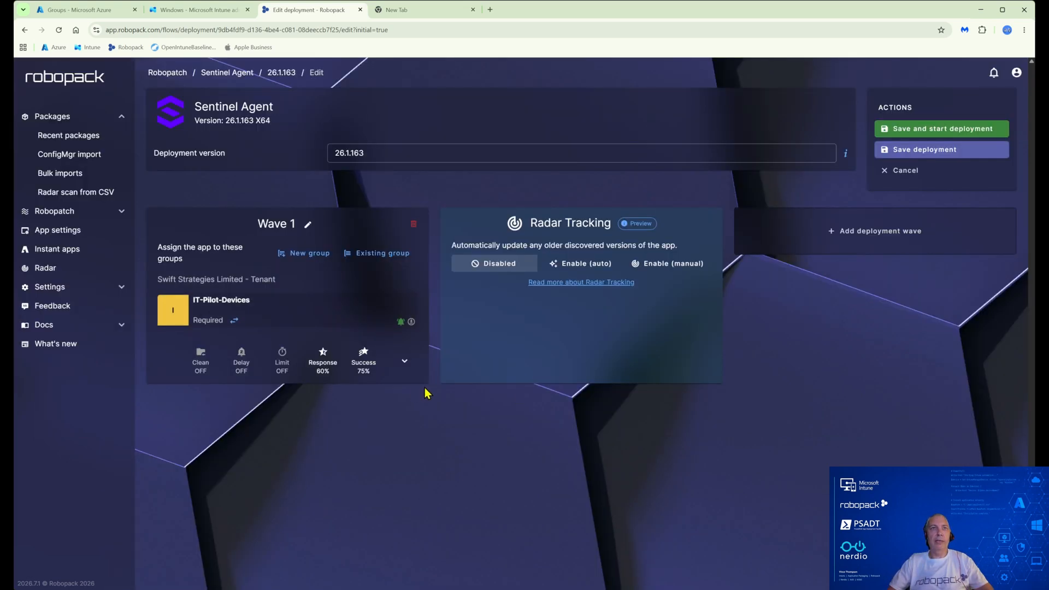
Step: Set Wave 1's delay after completion to 3 days and its minimum install success rate to 100%
click(405, 362)
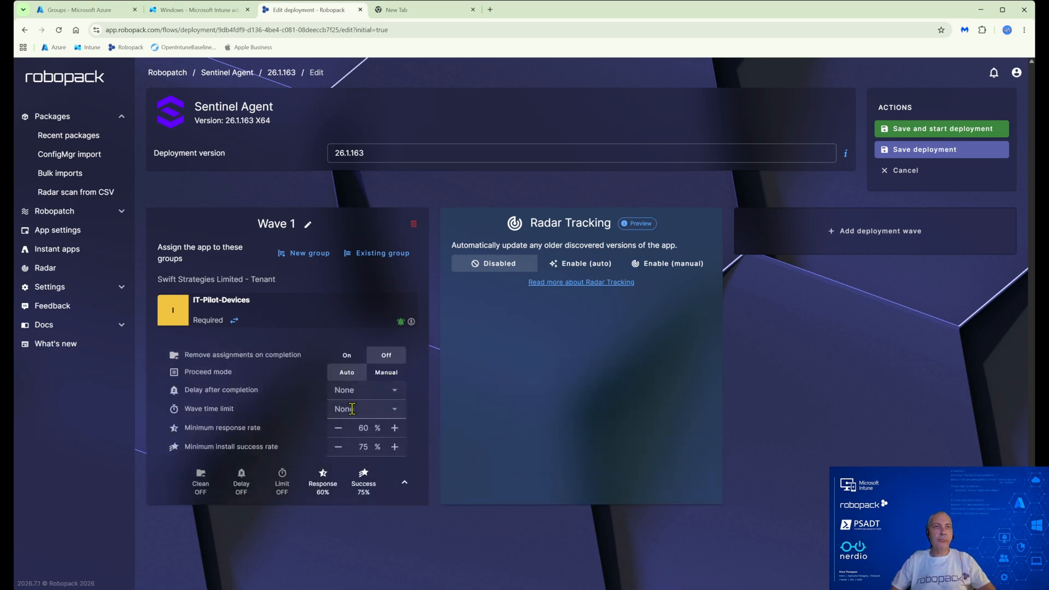
click(360, 389)
scroll(355, 480, down, 2)
click(354, 457)
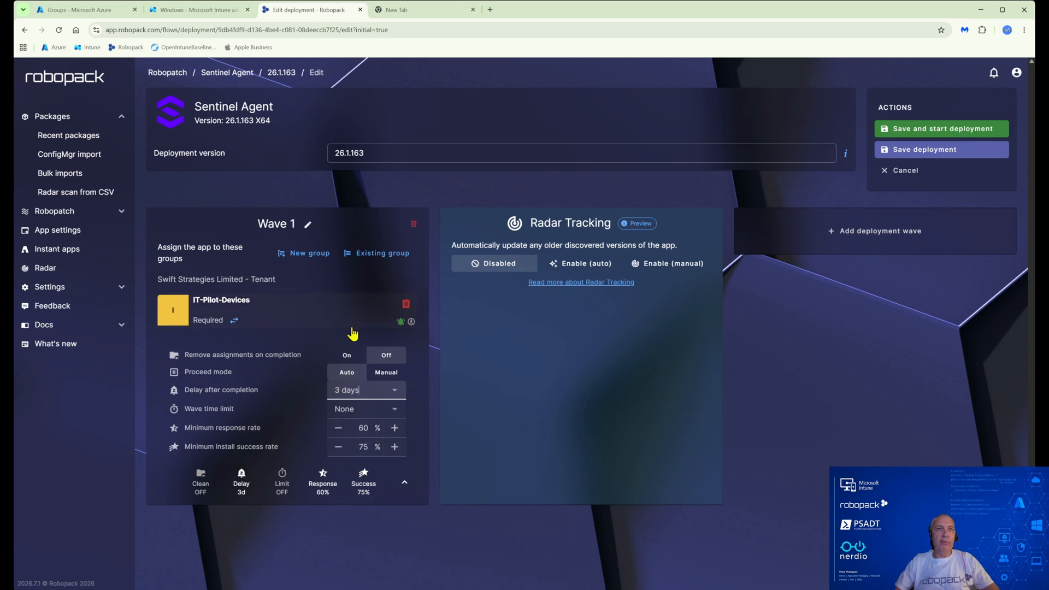
click(395, 447)
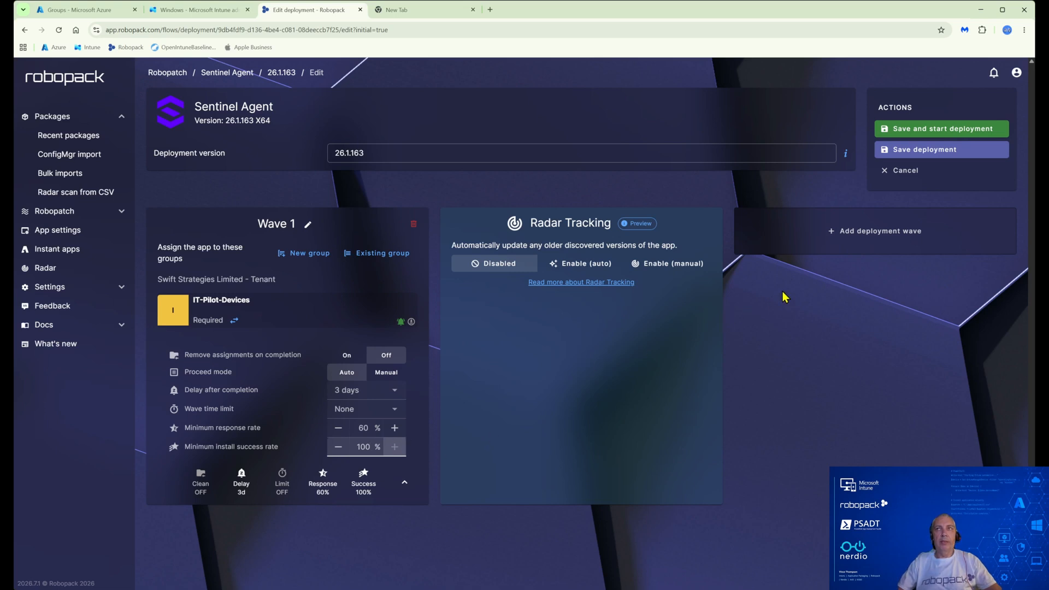
Step: Add a second deployment wave and assign All devices to it as required
click(847, 244)
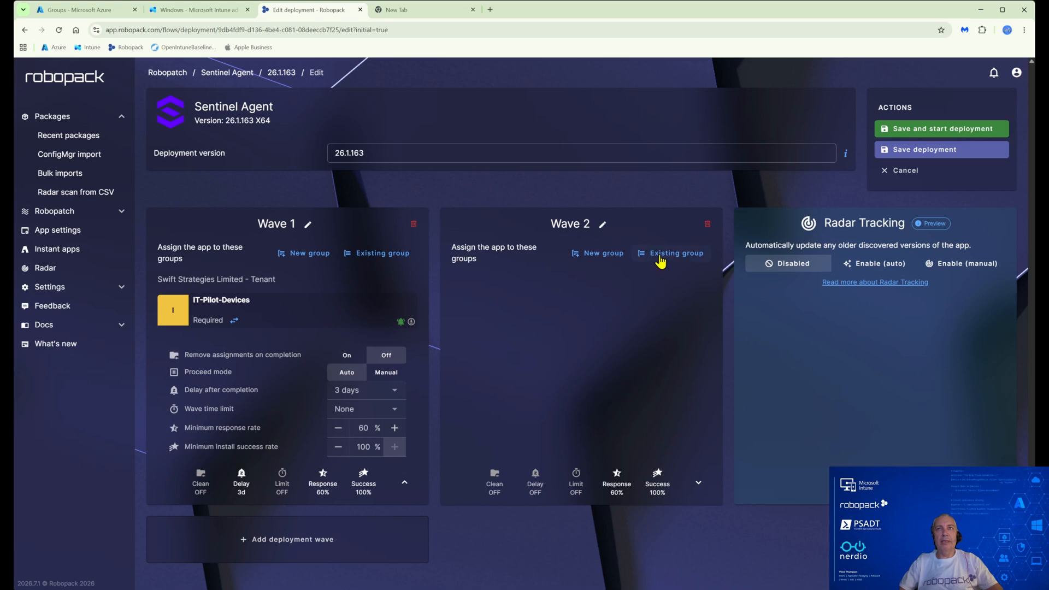
click(657, 258)
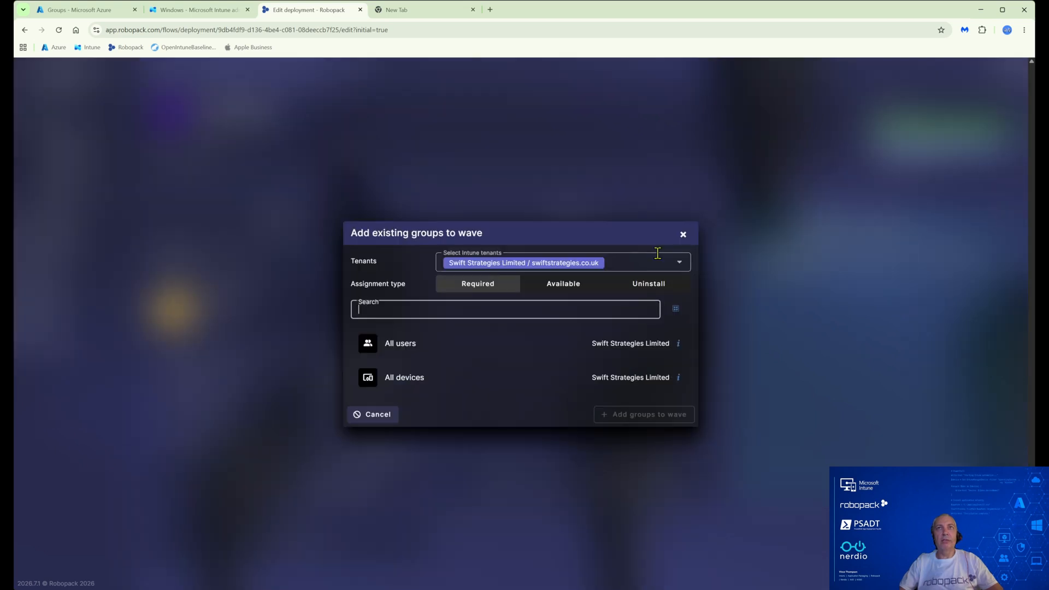
click(423, 378)
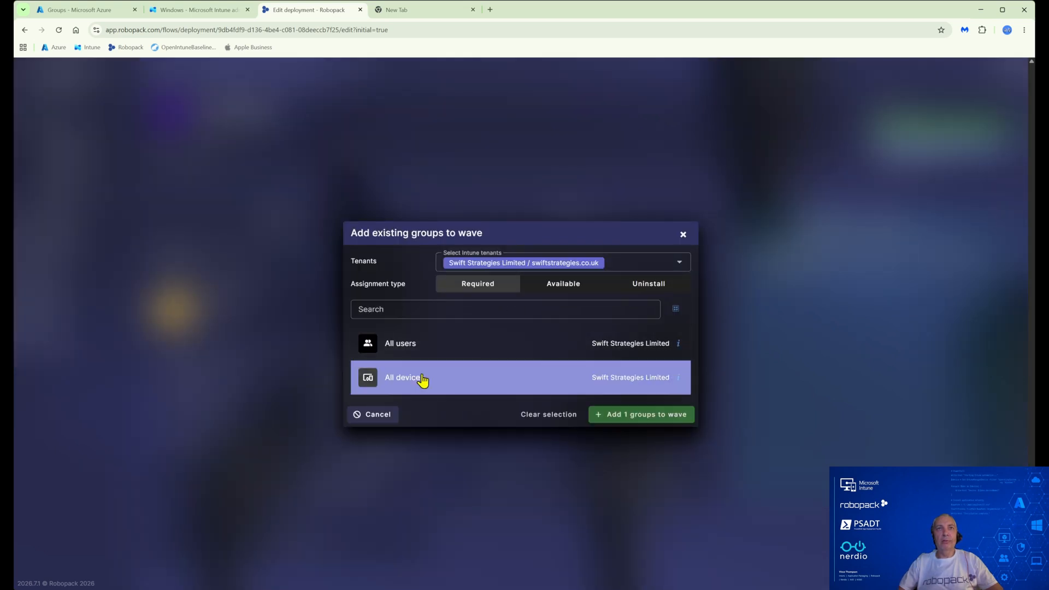
click(633, 418)
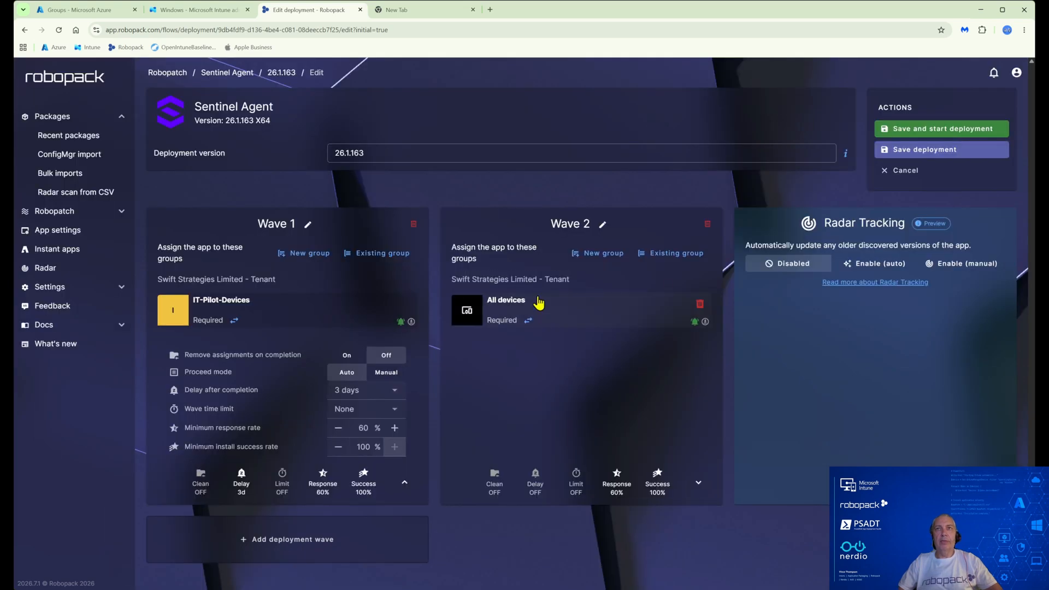
Step: Enable automatic Radar Tracking for the Swift Strategies Limited tenant, then save and start the deployment, confirming that all devices are targeted
click(863, 265)
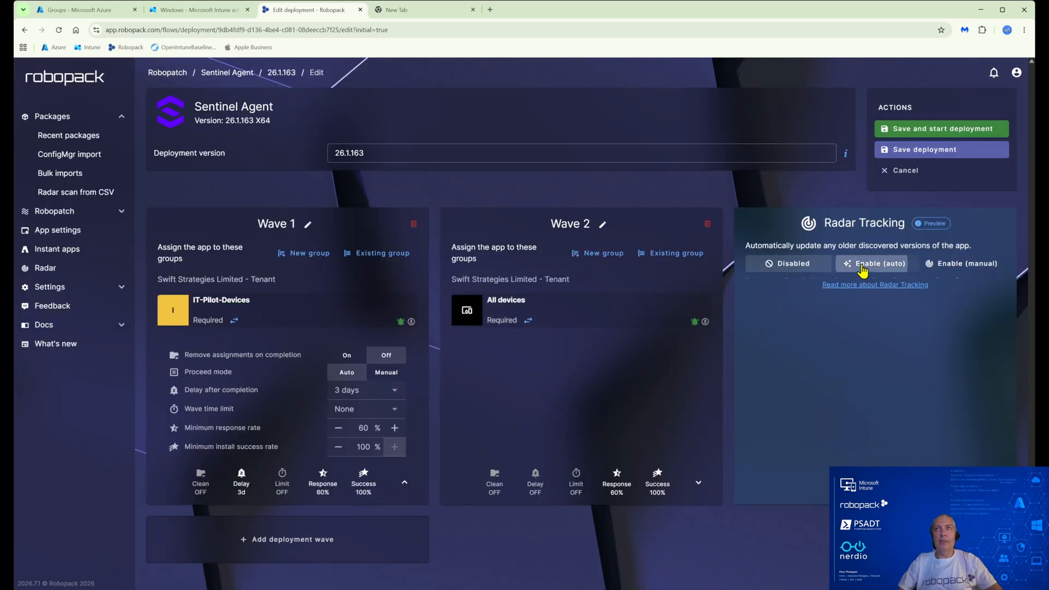
click(787, 379)
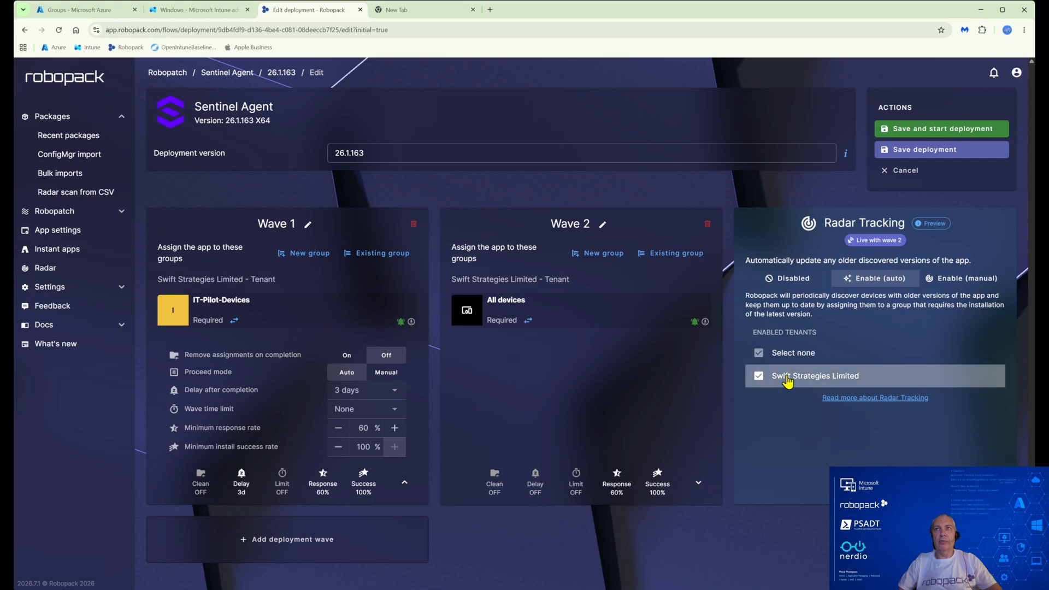
click(933, 131)
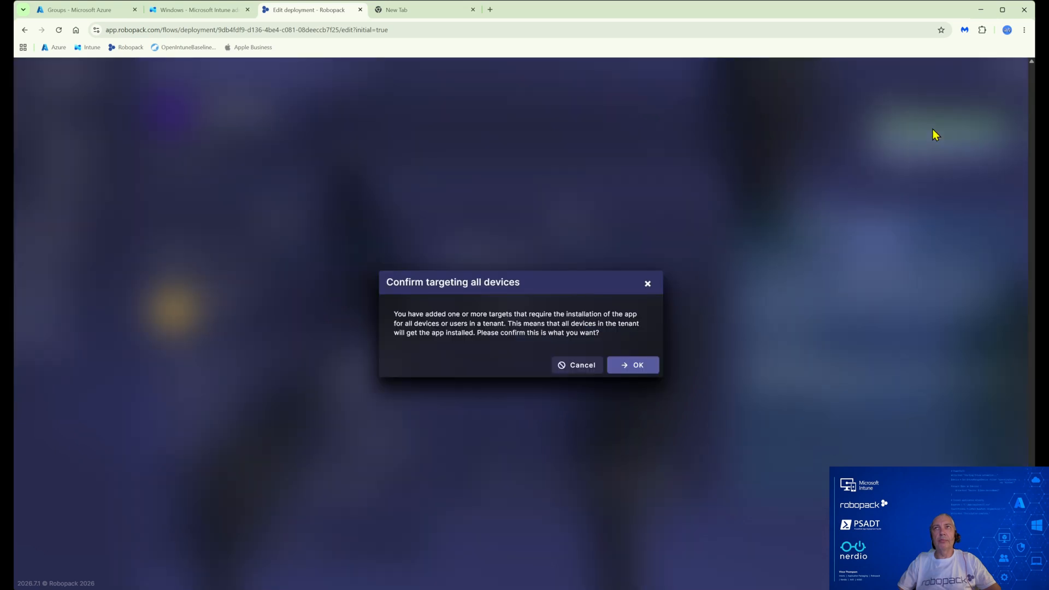
click(636, 366)
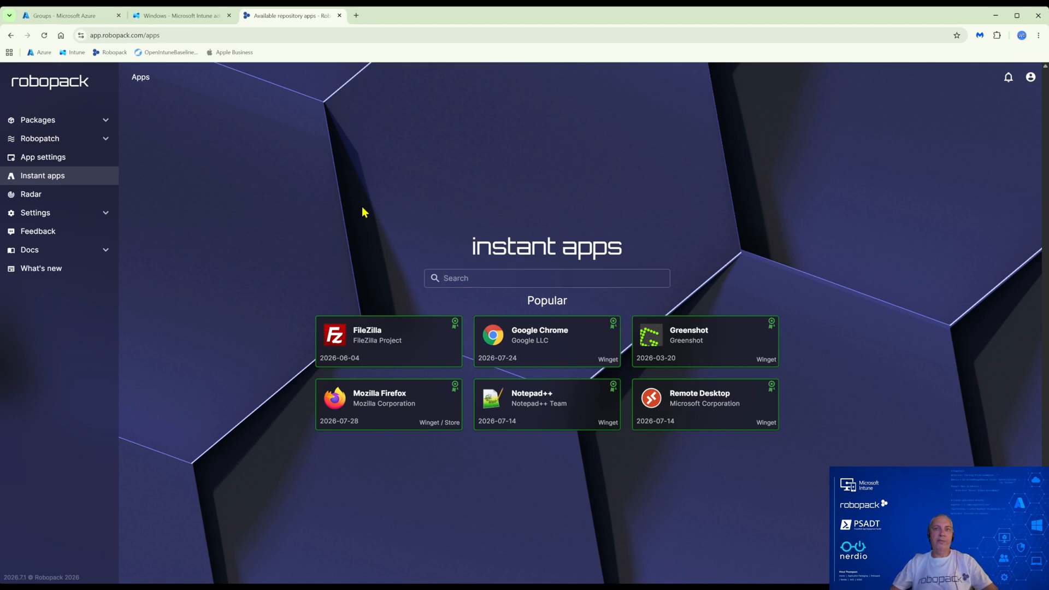
Step: Search Google for "foxit editor cleanup tool" and open Foxit's article on the PDF Editor/Reader cleanup tool for Windows
click(356, 15)
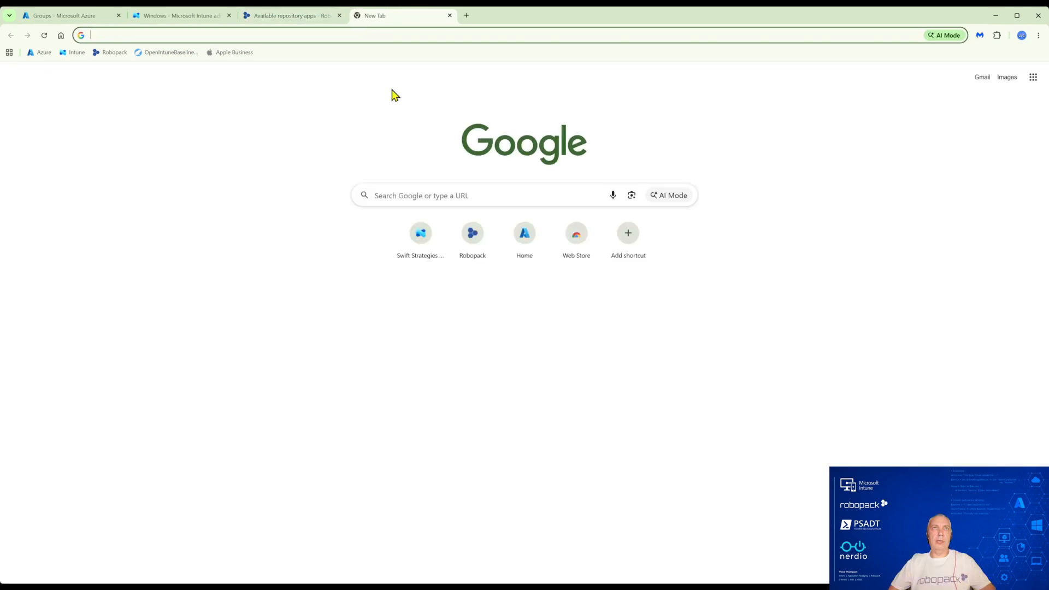
click(433, 196)
click(436, 218)
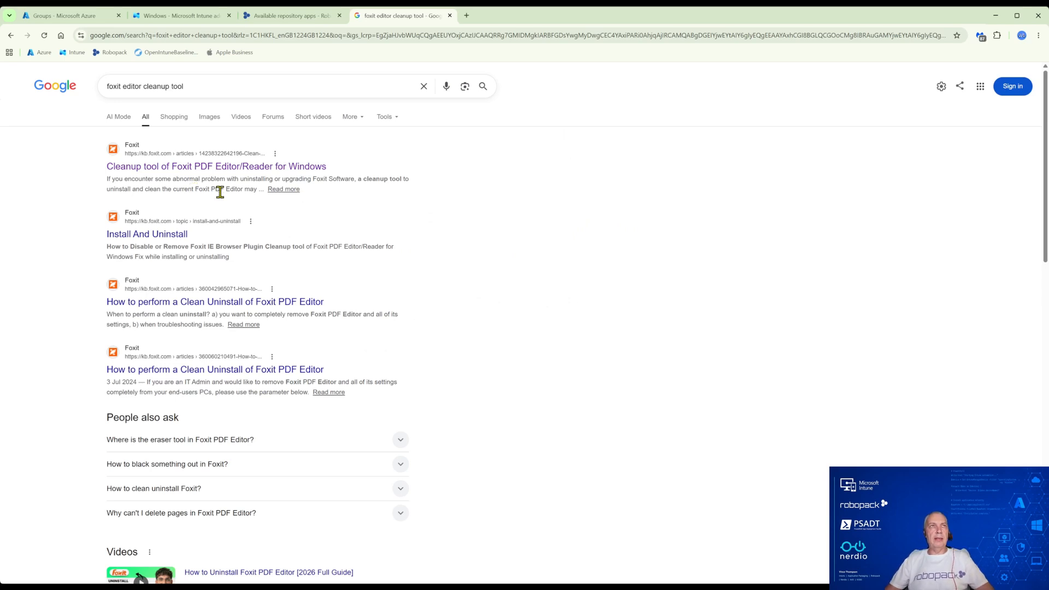
click(244, 172)
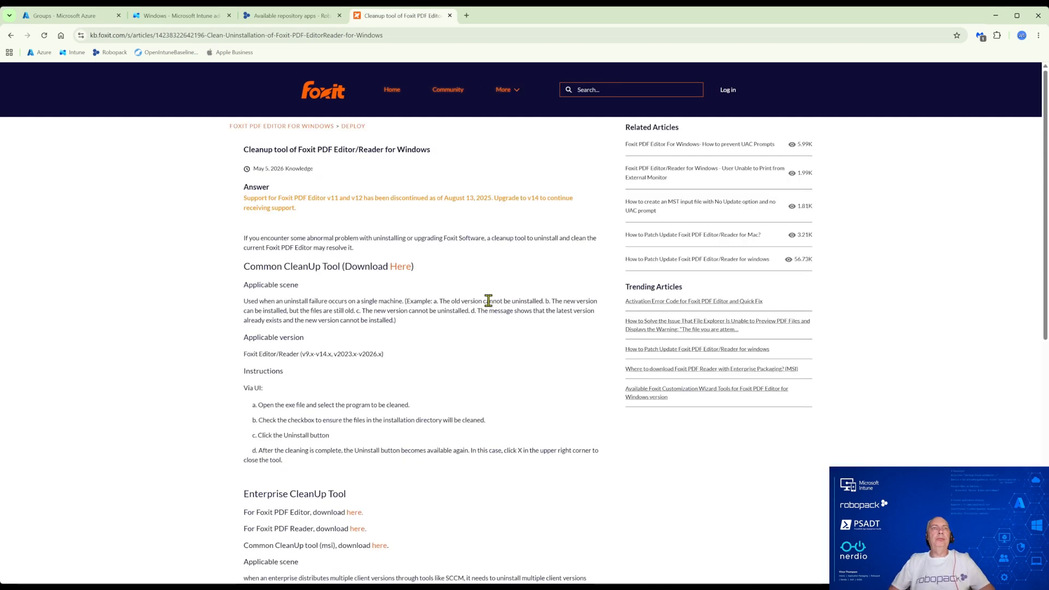
Step: Close the Foxit cleanup tool article, search Robopack's instant apps for "foxit ed", and open Foxit PDF Editor (MSI)
scroll(486, 300, down, 3)
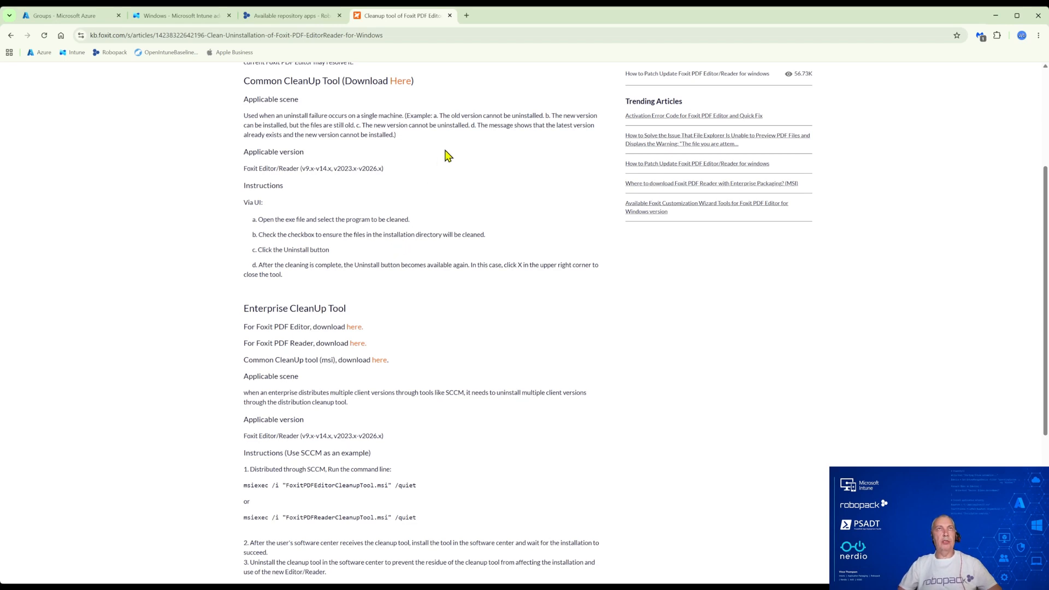
click(450, 16)
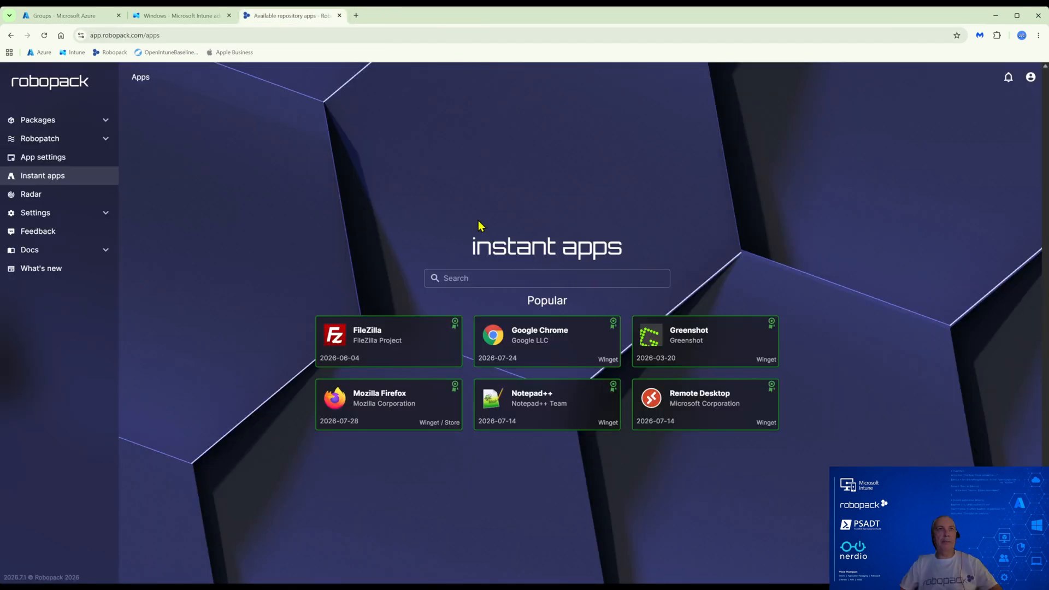
click(483, 278)
text(foxit ed)
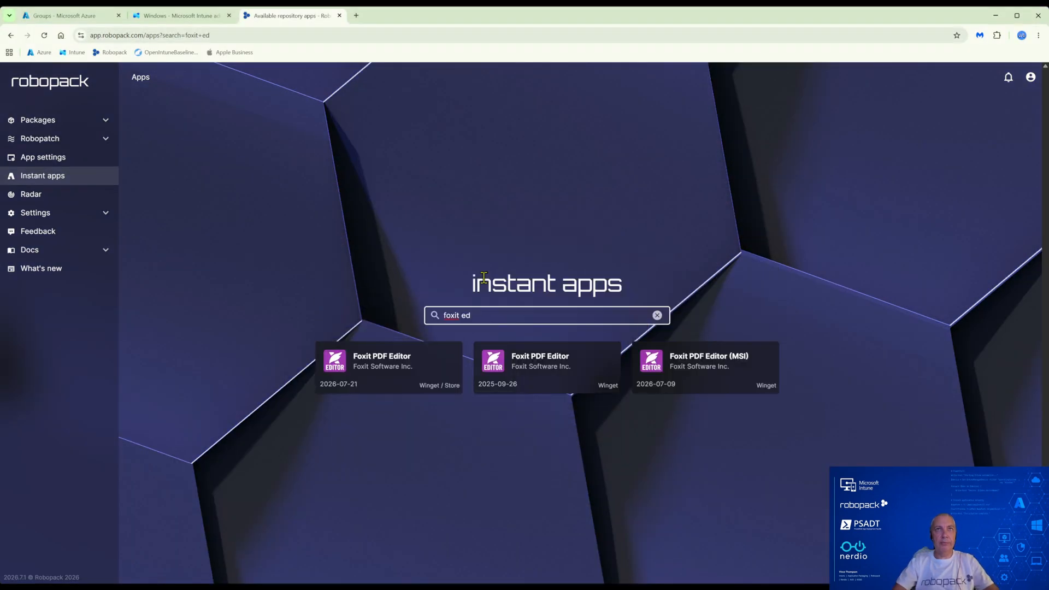
click(708, 381)
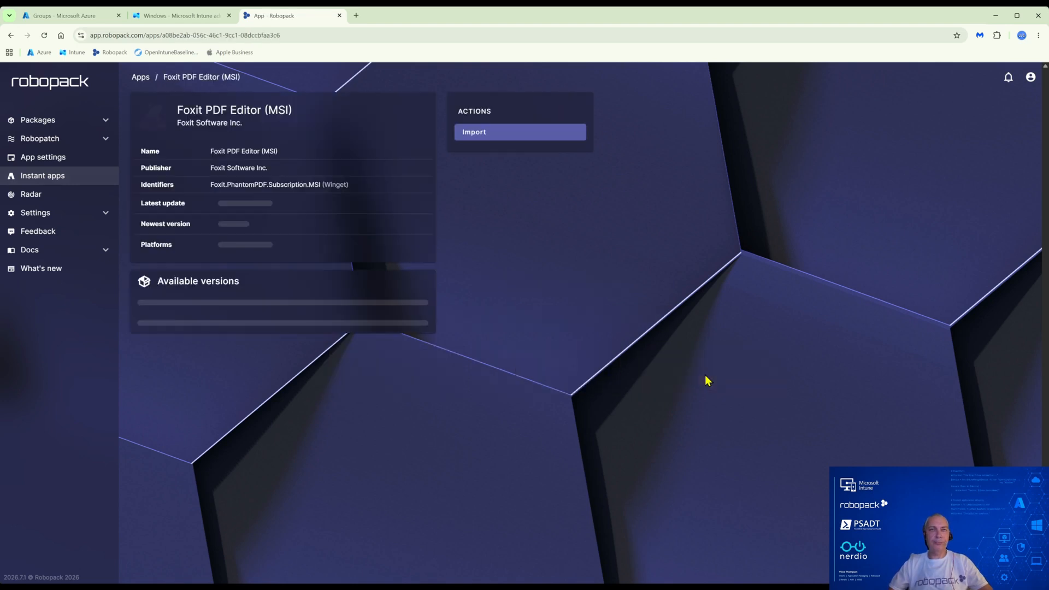
Step: Import Foxit PDF Editor (MSI) version 2026.1.2.36540 wrapped in the Default (PSADT 4.1.8) - Swift template, then start a custom setting for the package
click(497, 134)
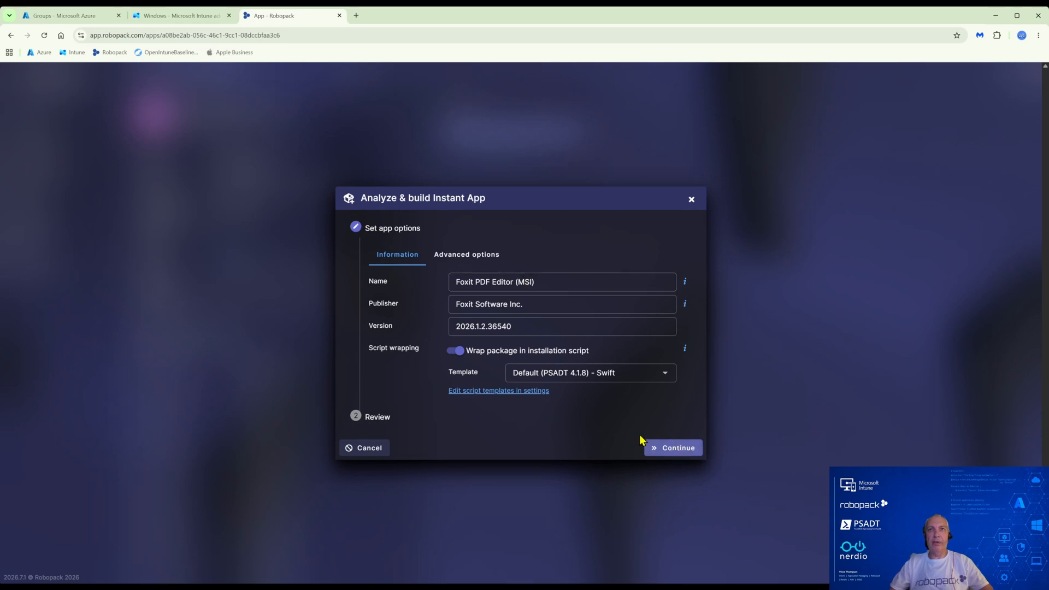
click(678, 453)
click(683, 444)
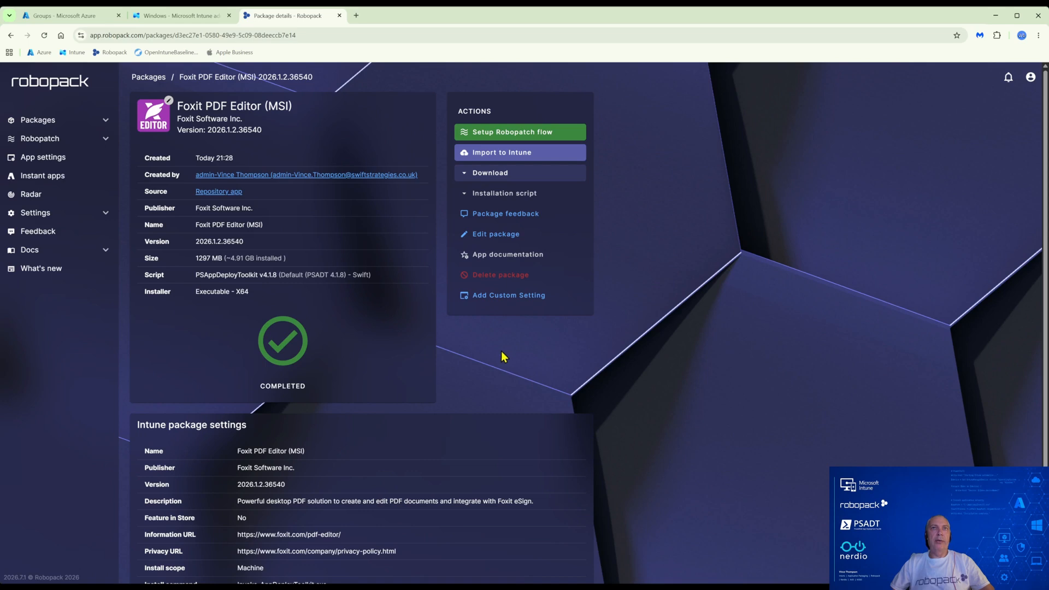
click(503, 298)
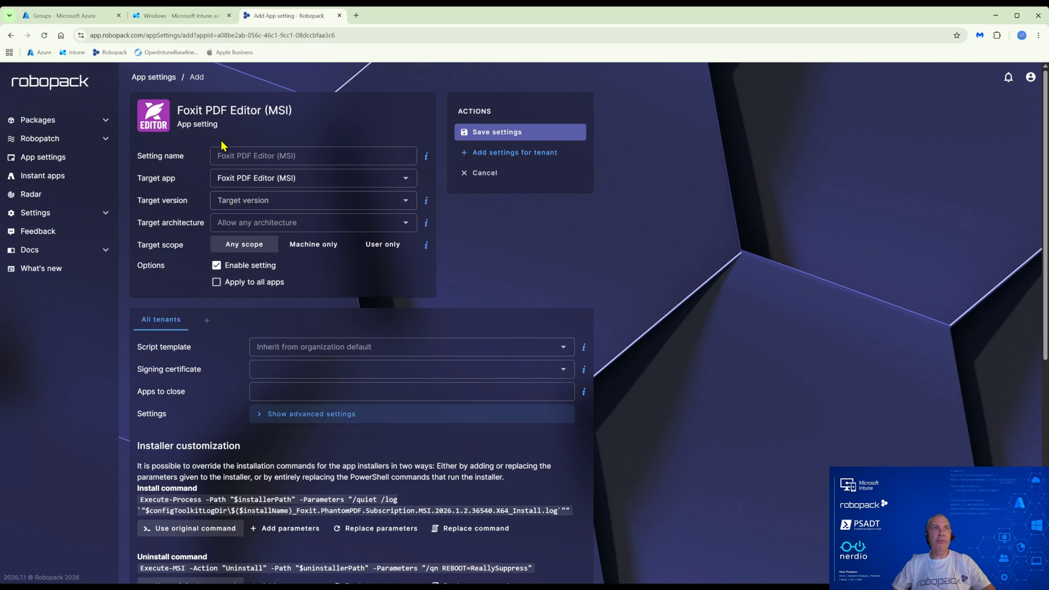
Step: Add the file FoxitPDFEditorCleanupTool.msi to the Foxit PDF Editor (MSI) app setting
scroll(513, 225, down, 7)
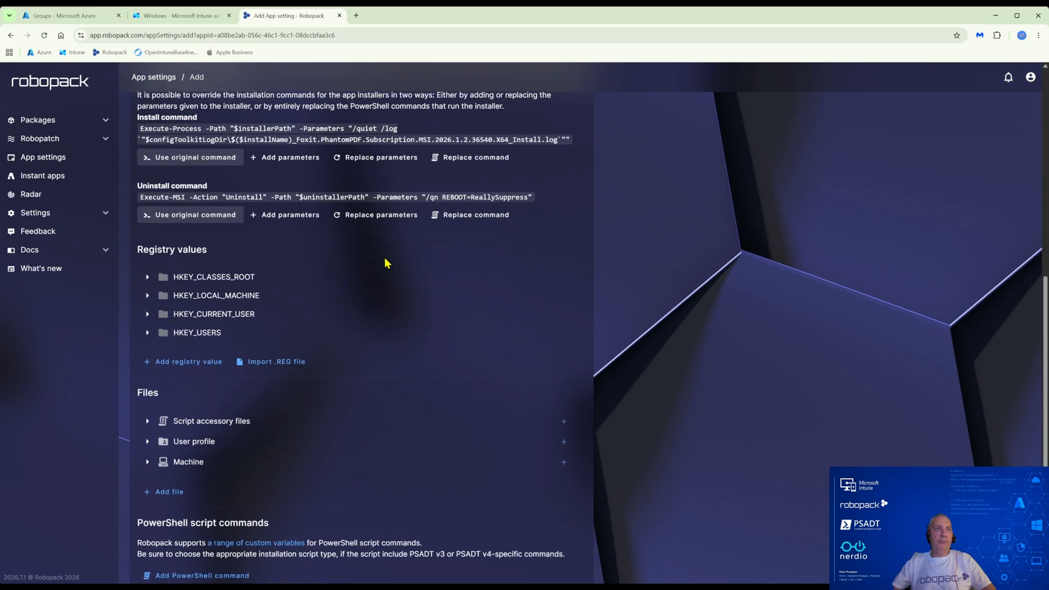
scroll(375, 270, down, 1)
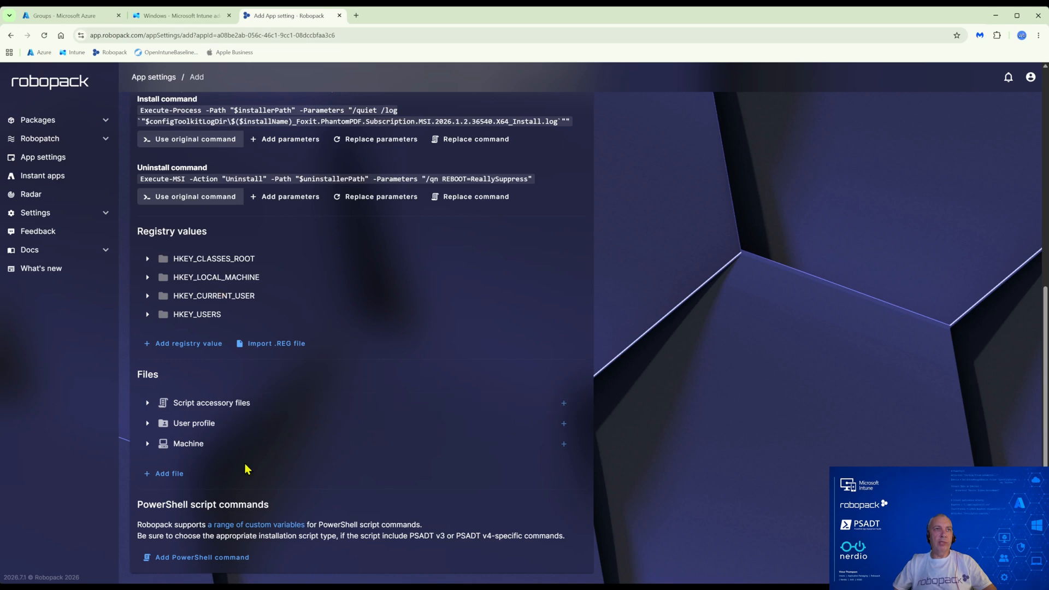
click(174, 475)
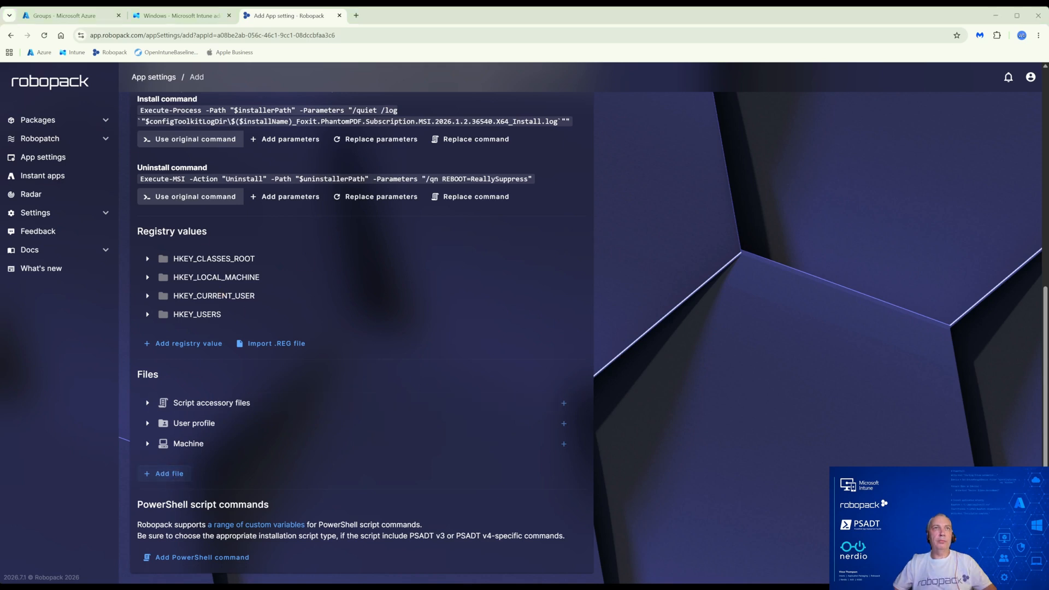
click(312, 326)
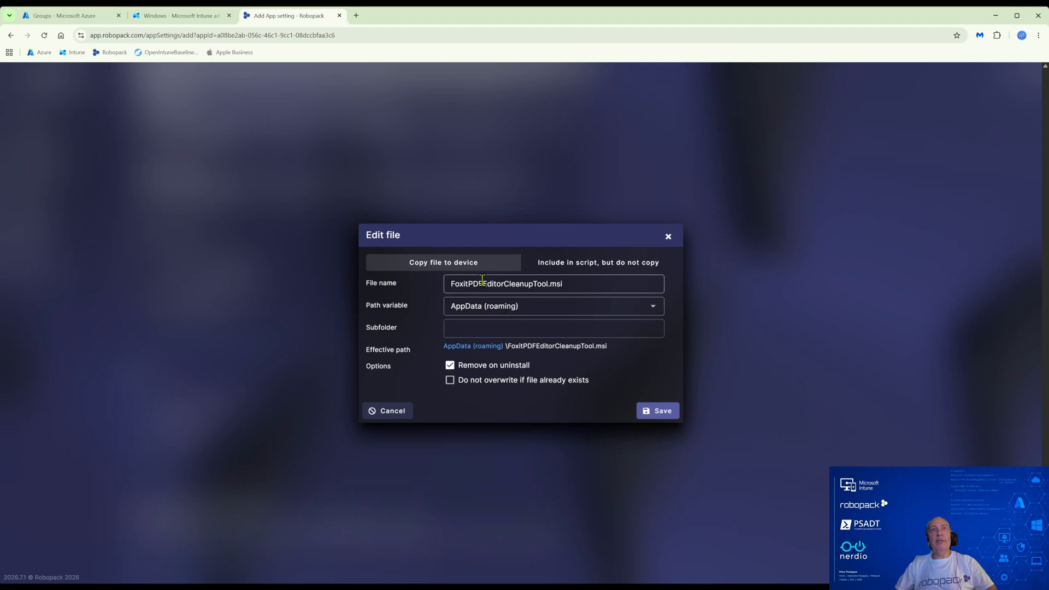
click(496, 311)
scroll(492, 377, down, 3)
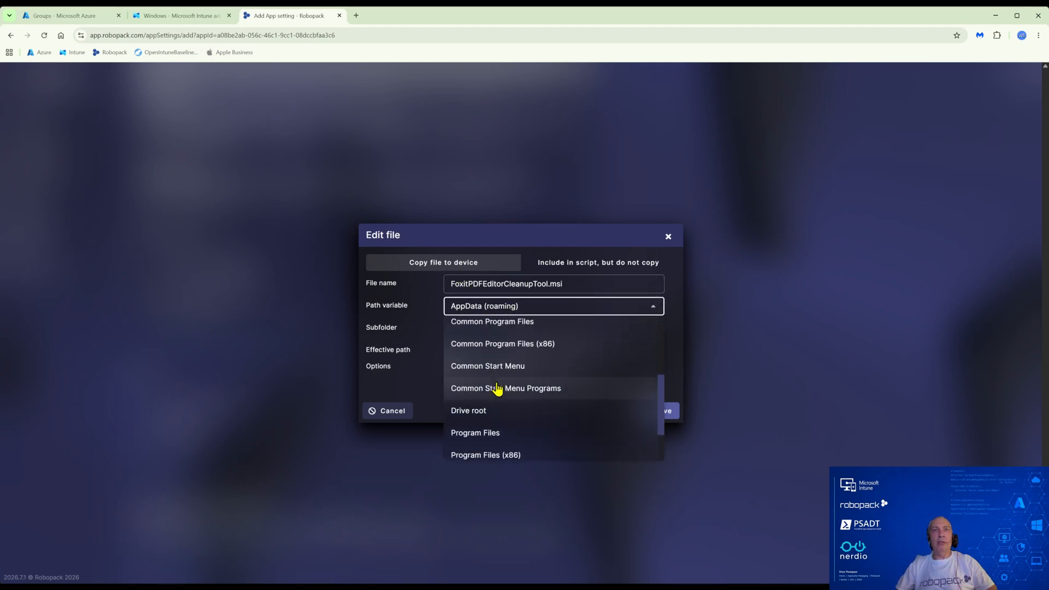
scroll(505, 379, up, 3)
click(521, 310)
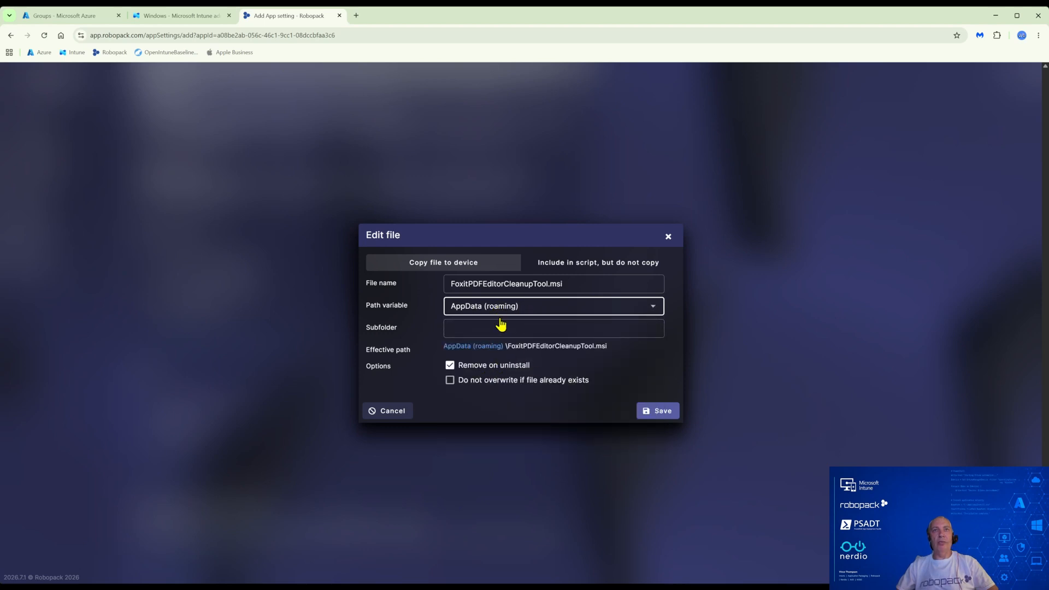
click(511, 310)
click(513, 310)
Step: Set the cleanup tool file to be included in the script without copying it to the device, and save the file entry
click(570, 264)
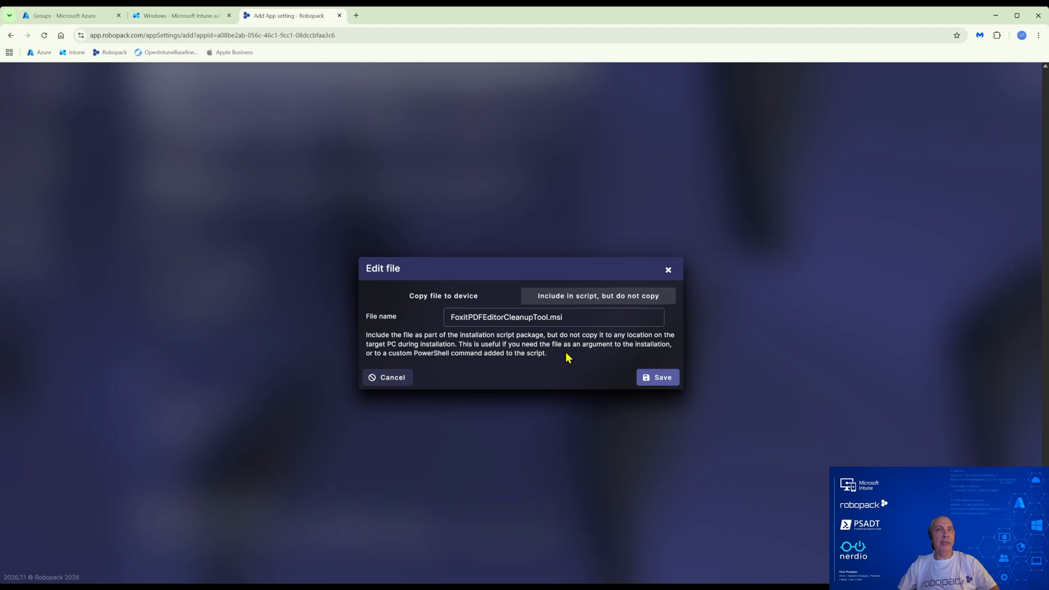
click(662, 377)
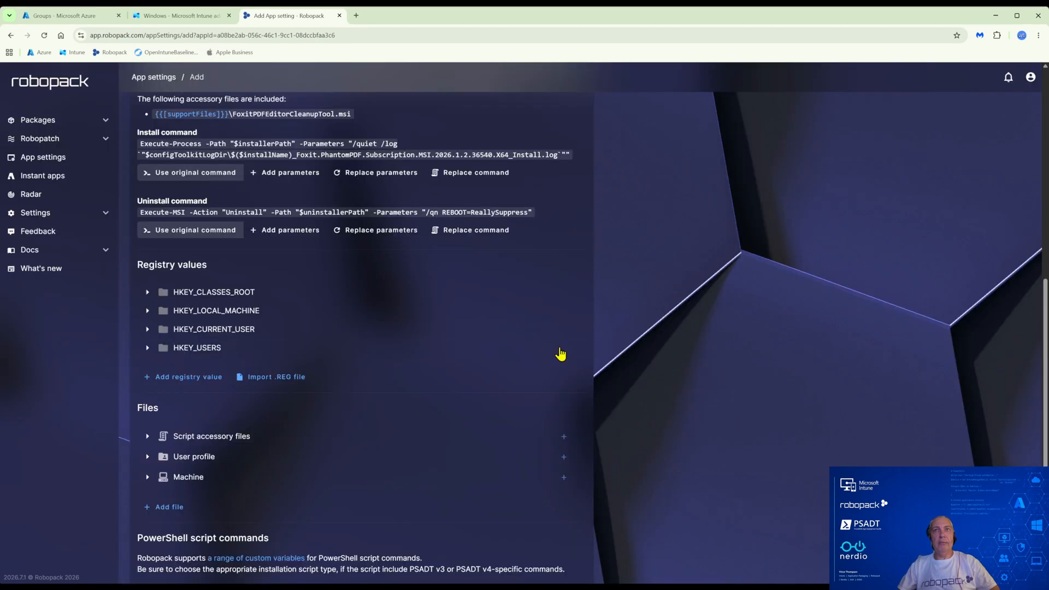
Step: Add Foxit PDF Editor to the apps to close in the app setting for all tenants
scroll(391, 356, up, 4)
scroll(255, 328, down, 1)
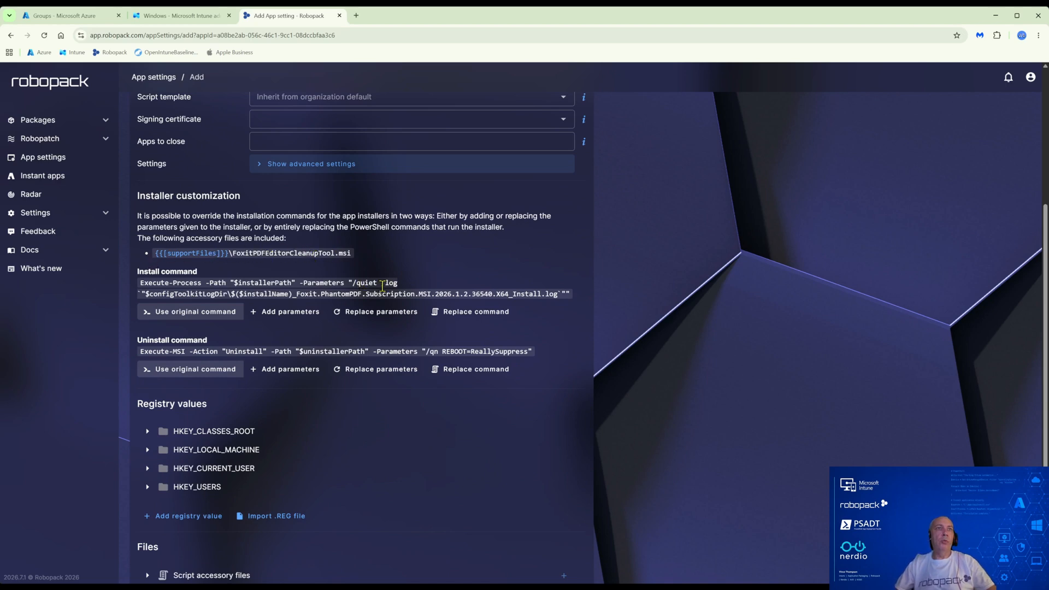
scroll(382, 285, down, 3)
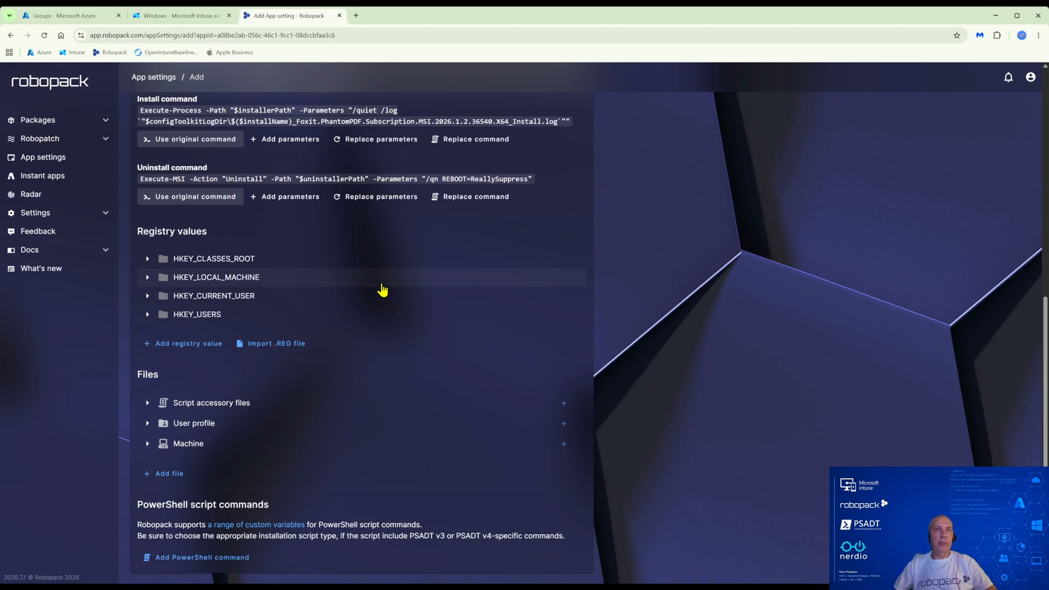
scroll(382, 289, up, 3)
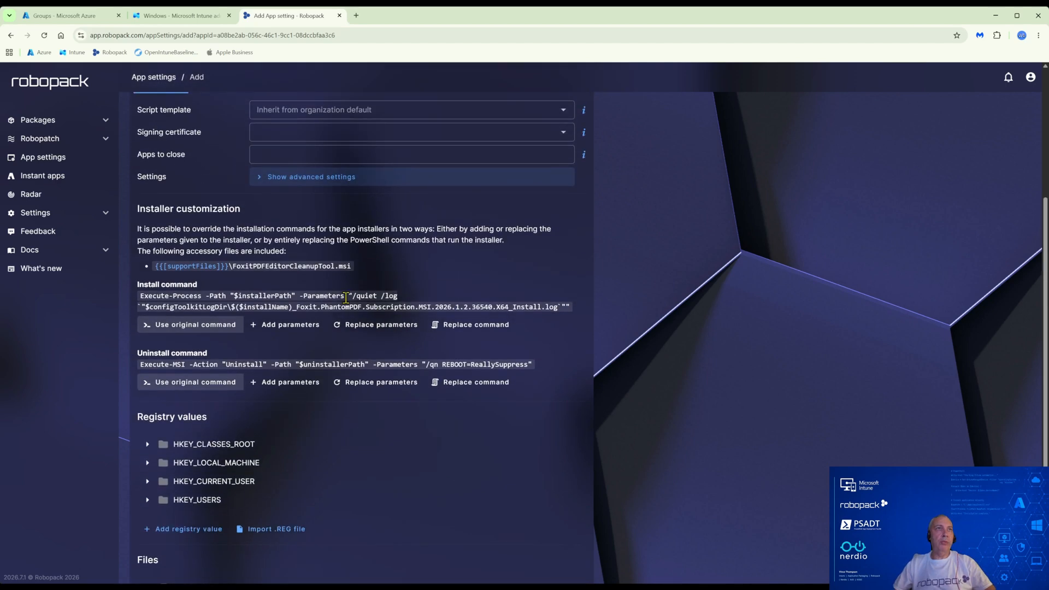
scroll(348, 302, up, 1)
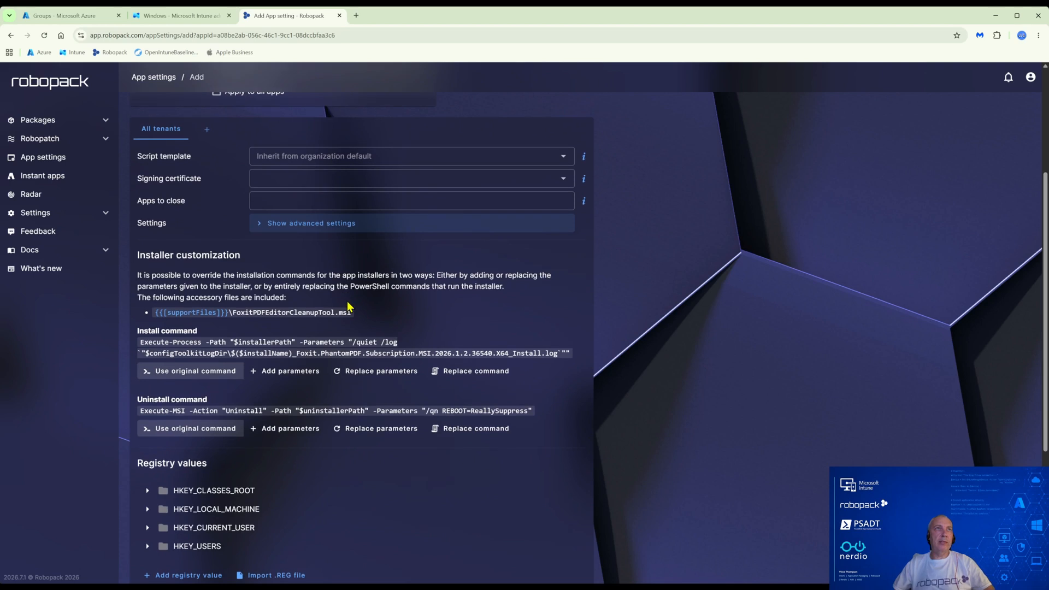
click(272, 201)
text(Foxit P)
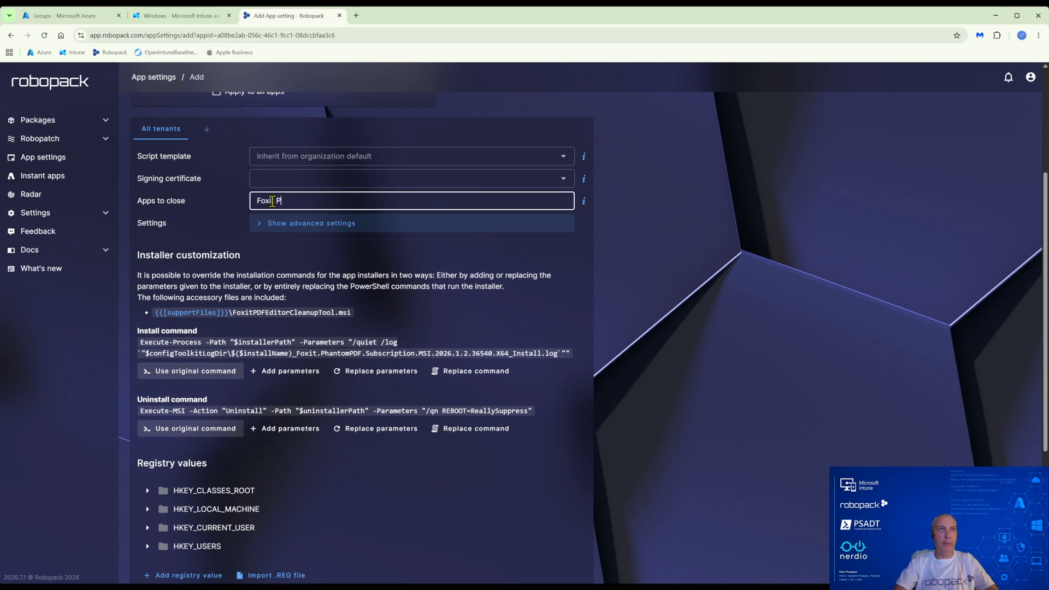
text(DF Editor)
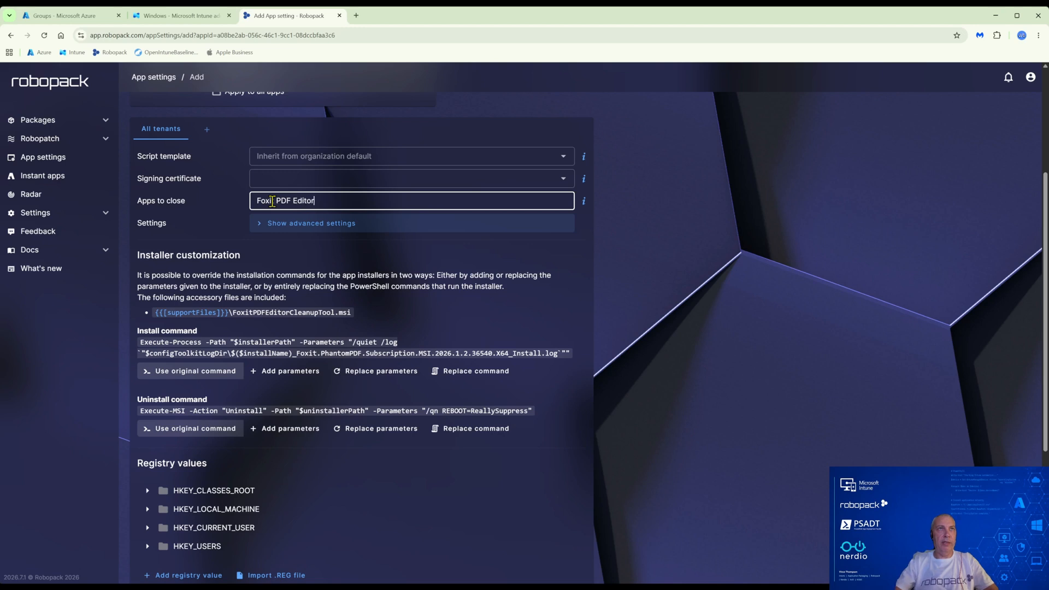
key(Tab)
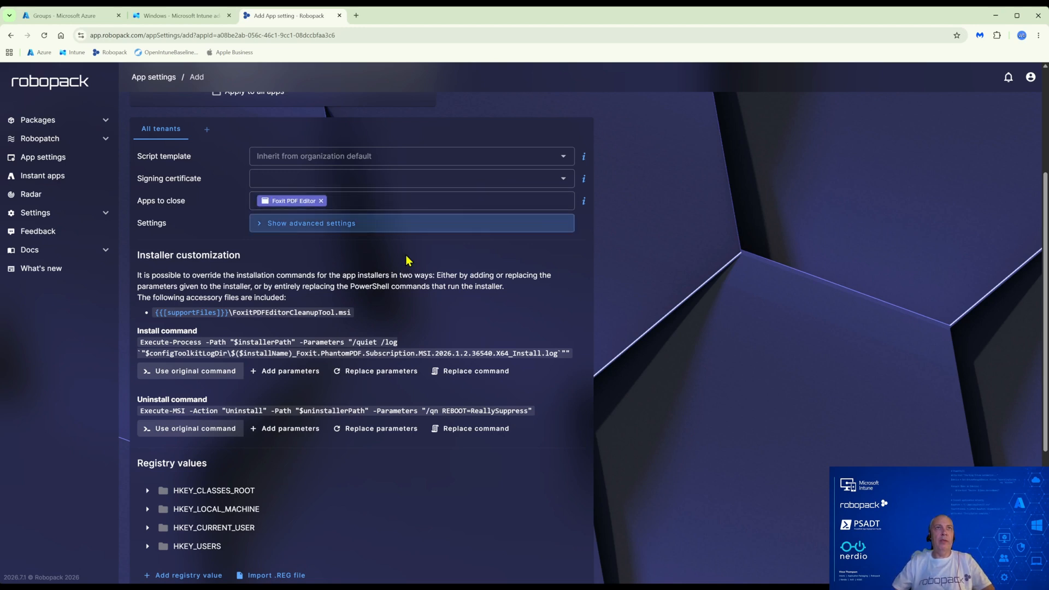
click(336, 201)
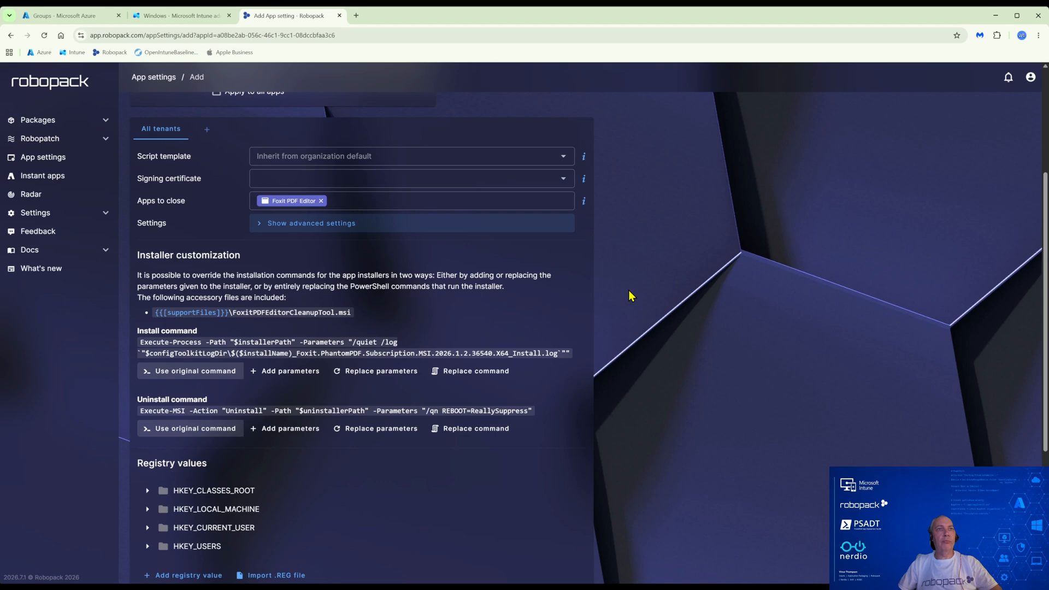
Step: Add a PowerShell script command for the Pre-Install section with script type PSADT 4 and the comment "Install Foxit Editor Clean-up Tool"
scroll(628, 306, down, 4)
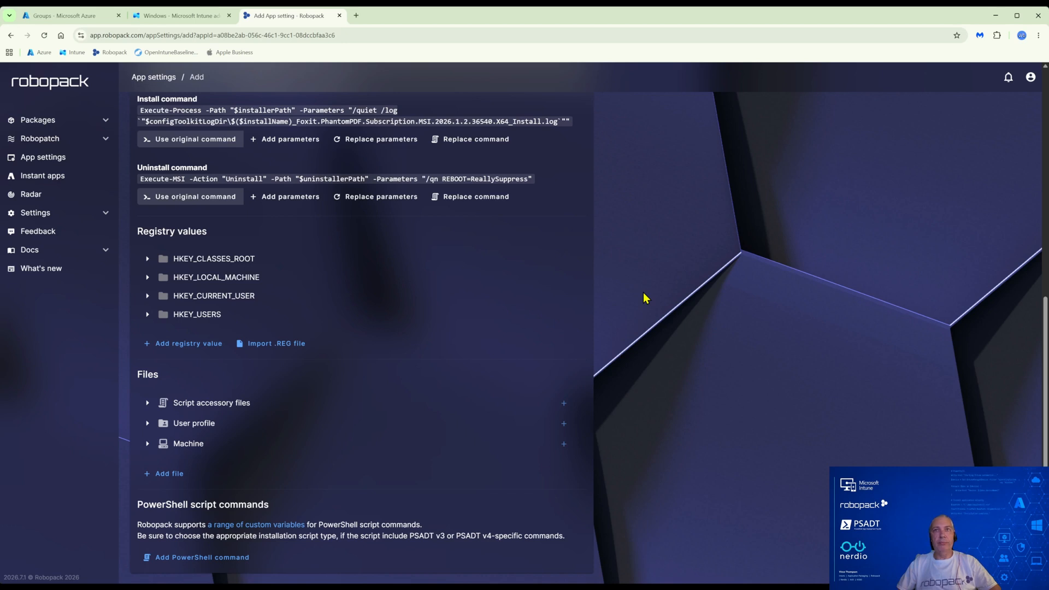
click(193, 559)
scroll(316, 426, down, 2)
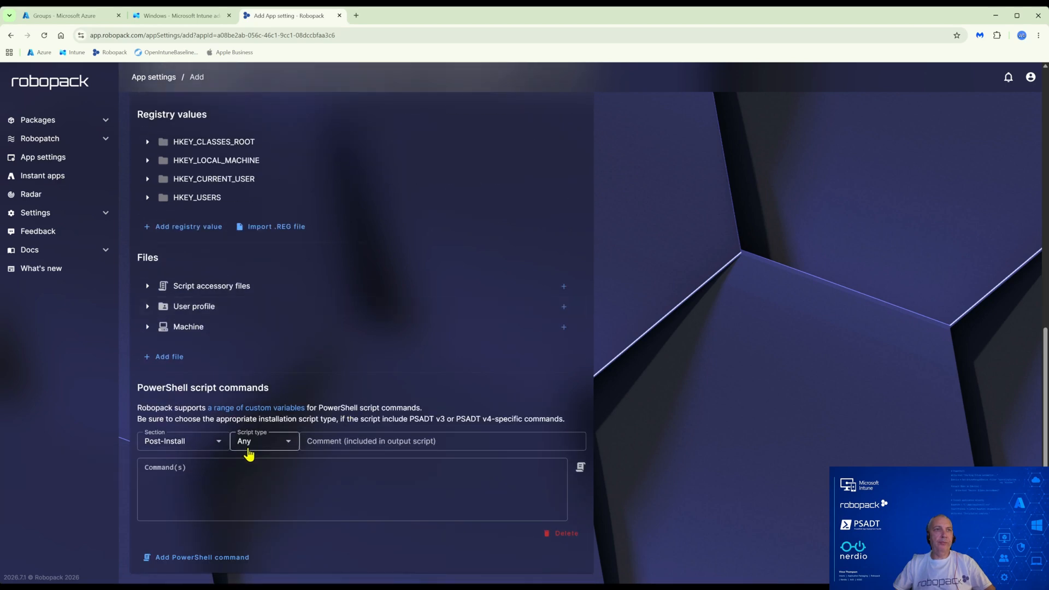
click(219, 443)
scroll(175, 396, up, 2)
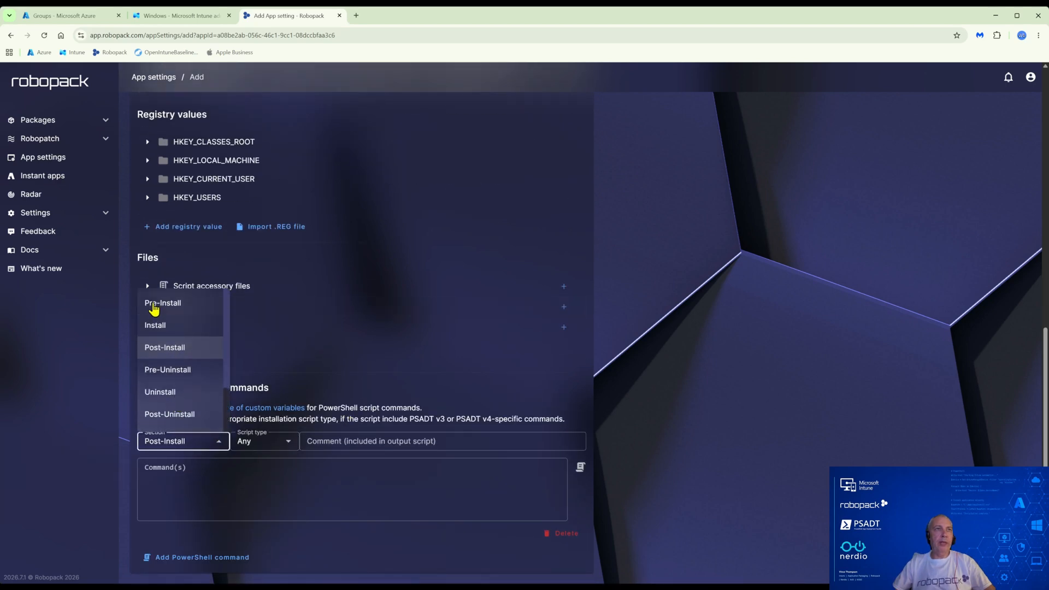
click(176, 306)
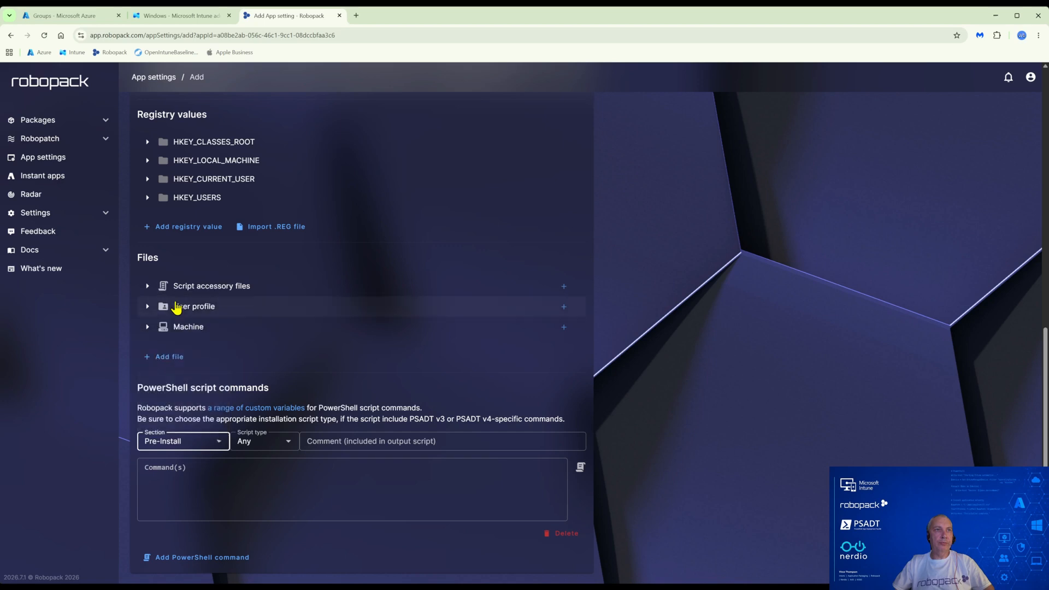
click(273, 444)
click(268, 509)
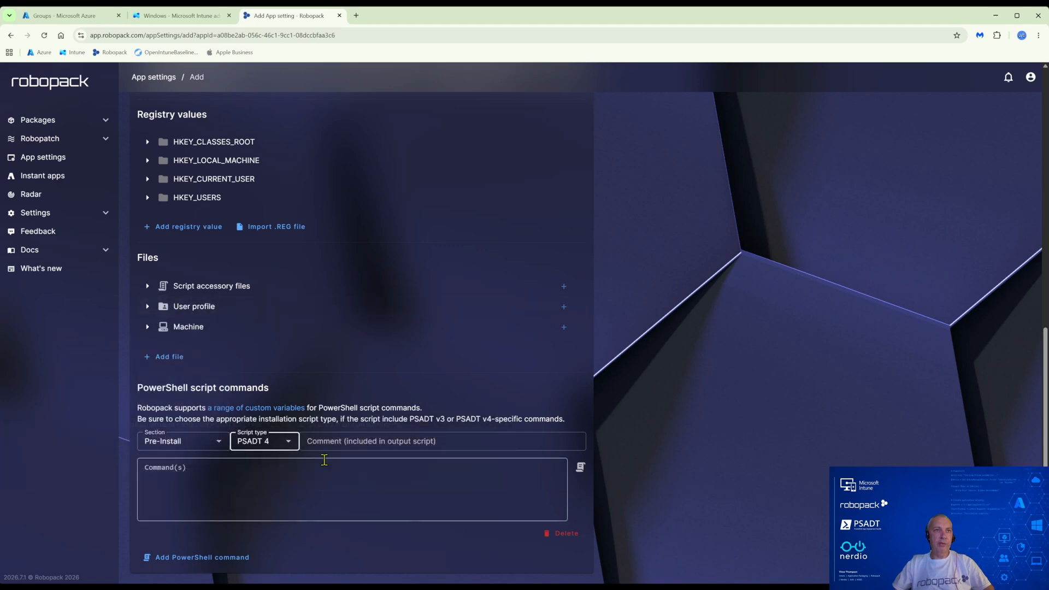
click(330, 441)
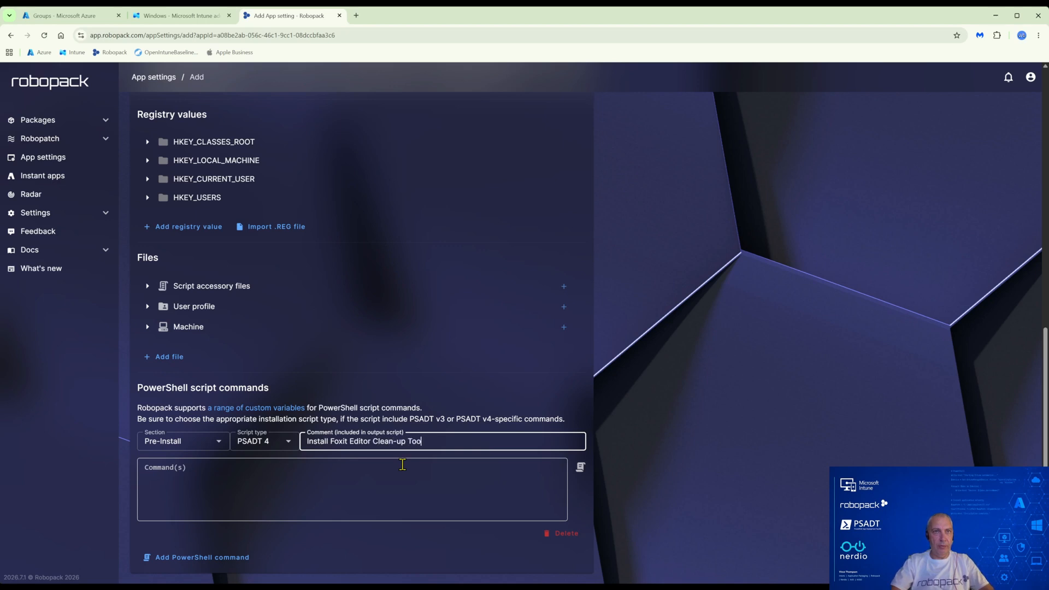
Step: Enter a Start-ADTMsiProcess command installing "$($adtSession.DirSupportFiles)\FoxitPDFEditorCleanupTool.msi" with arguments "/qn REBOOT=ReallySuppress ALLUSERS=1" and -SkipMSIAlreadyInstalledCheck
click(200, 475)
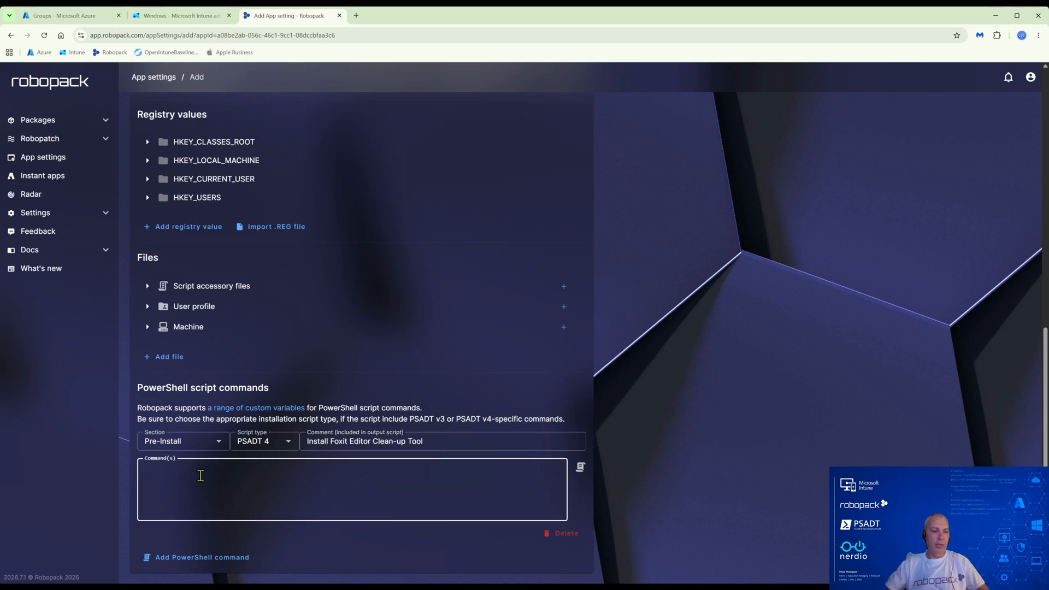
text(Start-ADTMsiProcess -Action "Install" -FilePath "$($adtSession.DirSupportFiles)\FoxitPDFEditorCleanupTool.msi" -ArgumentList "/qn REBOOT=ReallySuppress ALLUSERS=1" -SkipMSIAlreadyInstalledCheck)
click(656, 387)
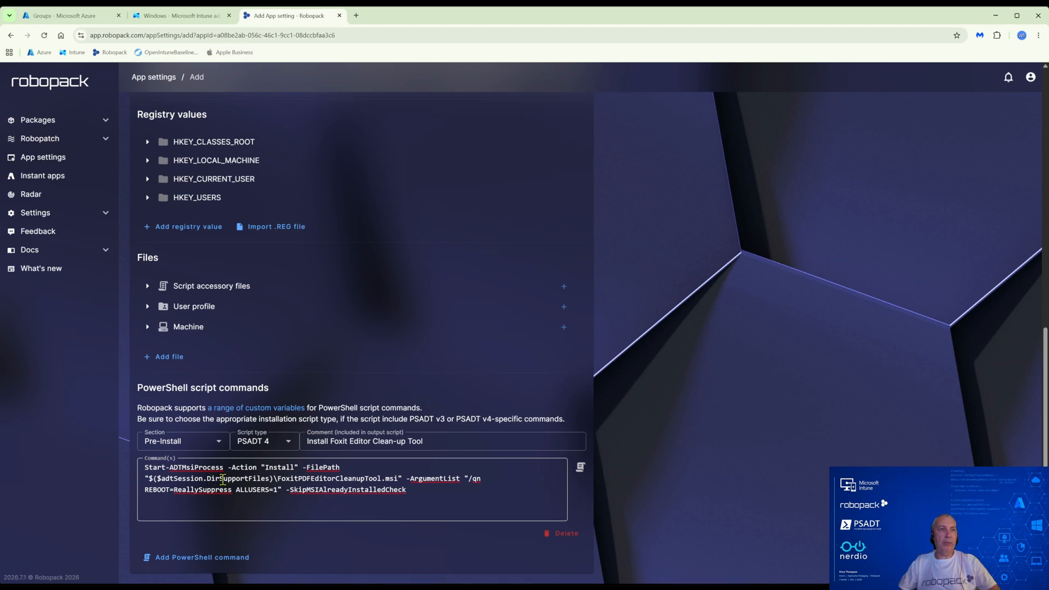
scroll(222, 479, up, 10)
scroll(232, 343, down, 3)
scroll(269, 399, down, 7)
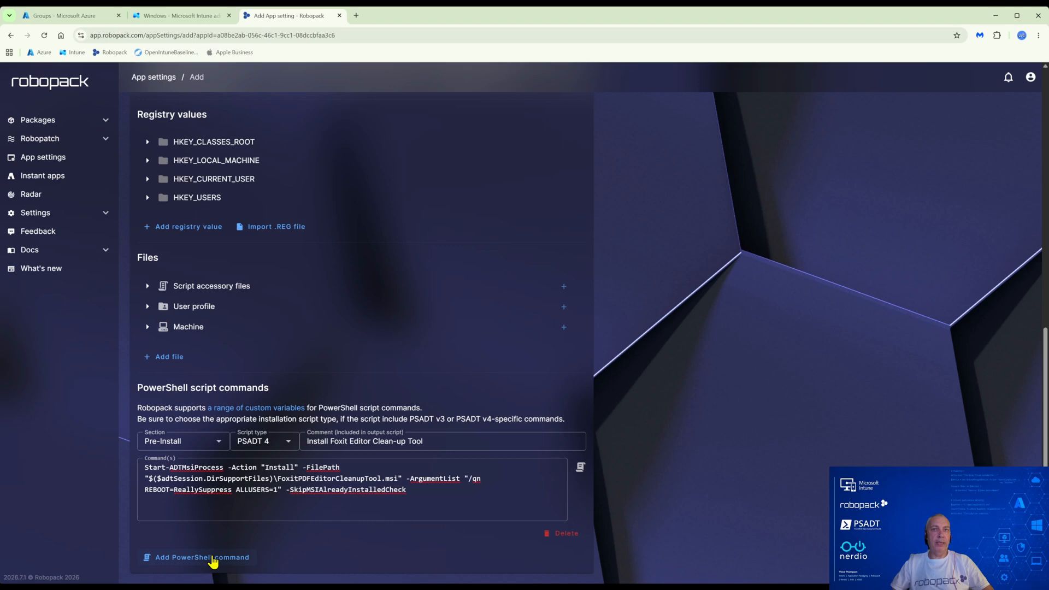
Step: Add a second PowerShell script command for the Post-Install section with script type PSADT 4 and the comment "Remove Foxit Editor Clean-up Tool"
click(188, 557)
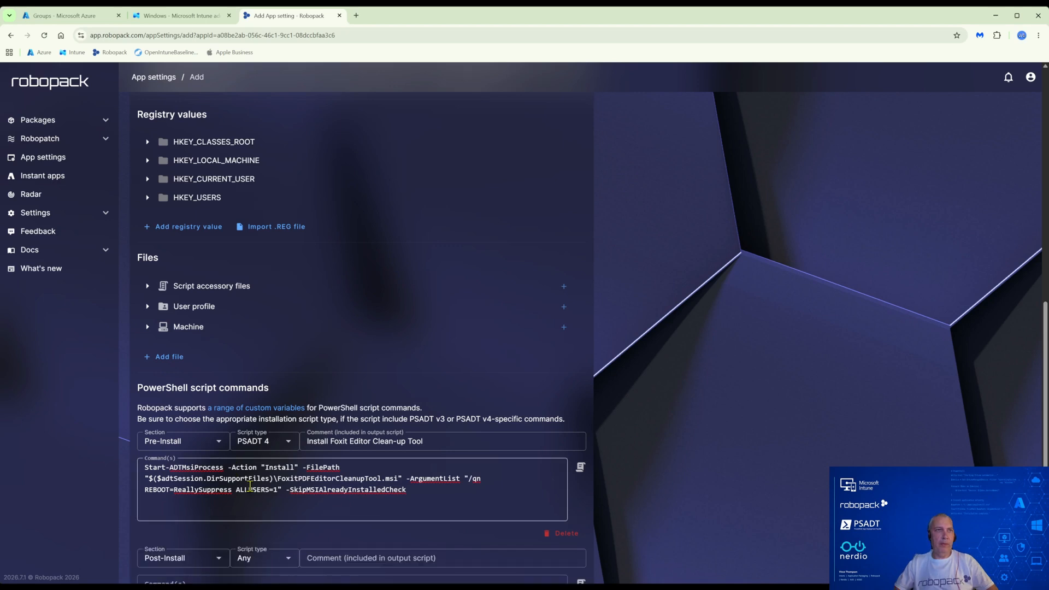
scroll(264, 474, down, 2)
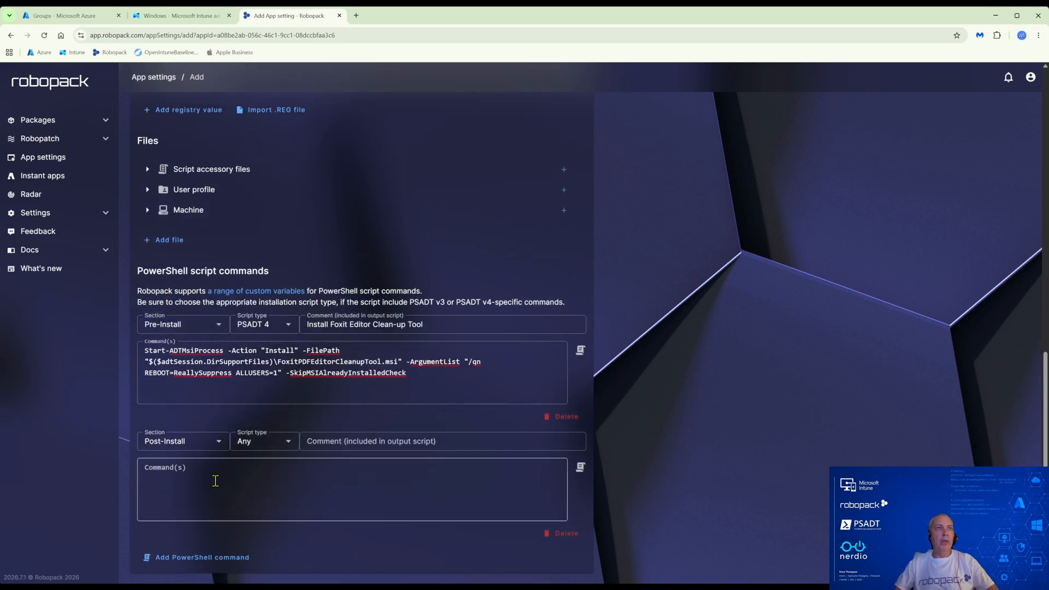
click(269, 440)
click(253, 508)
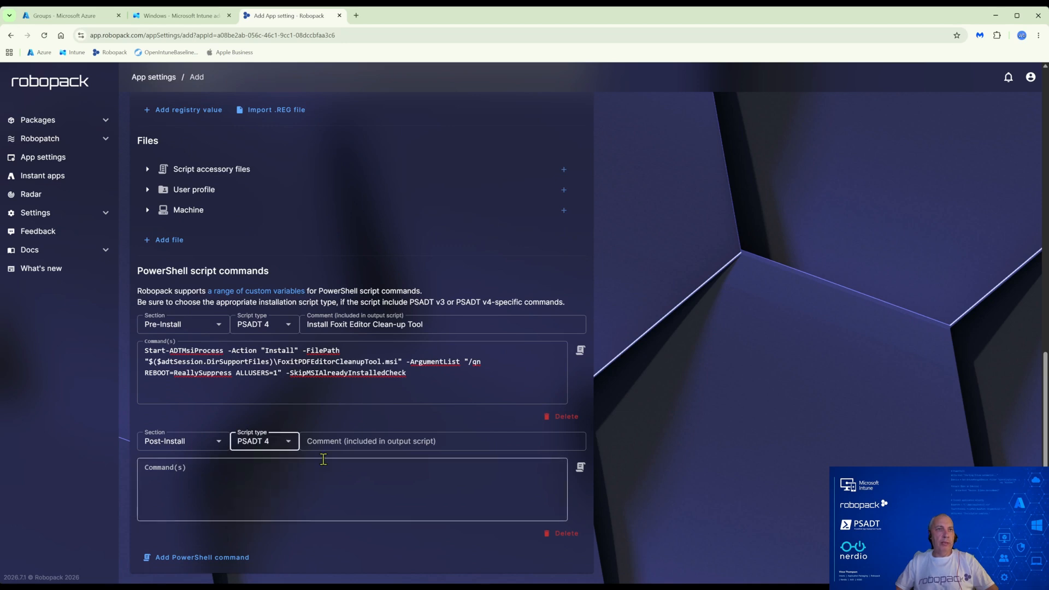
click(329, 441)
text(Remove Foxit Editor )
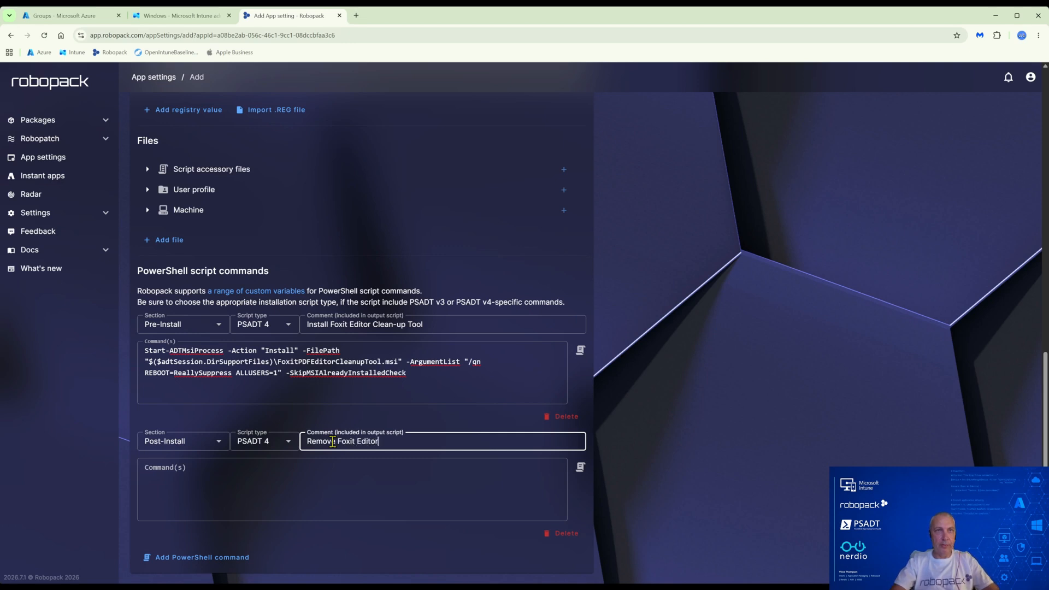
text(Clean-up Tool)
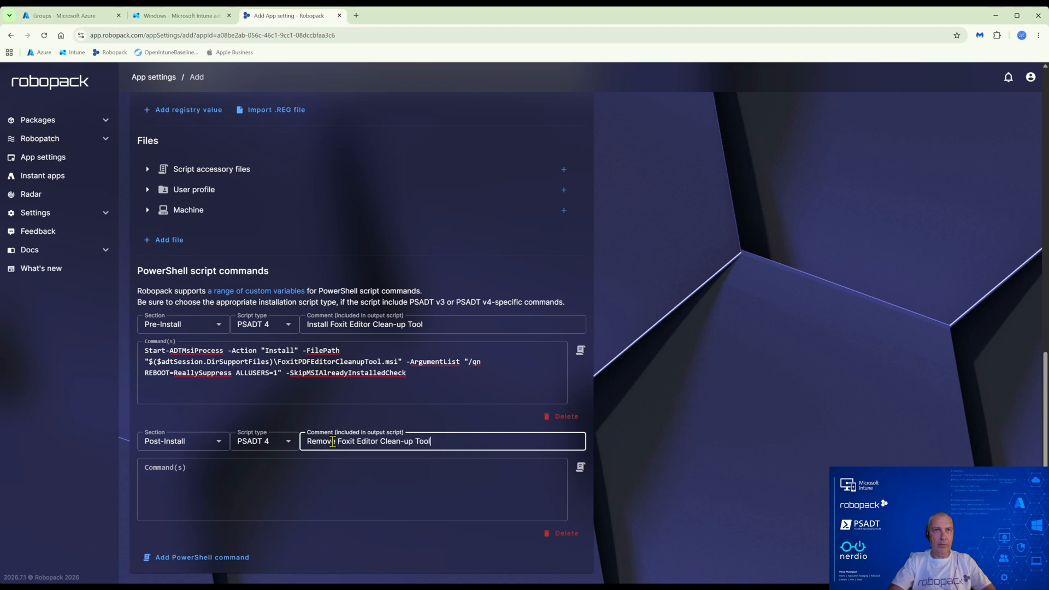
Step: Enter a Start-ADTMsiProcess command uninstalling product code "{9303A146-36D2-42C5-BEE0-D3FC13A57F58}" with the argument list "/qn REBOOT=ReallySuppress"
click(180, 477)
text(Start-ADTMsiProcess -Action "Uninstall" -ProductCode "{9303A146-36D2-42C5-BEE0-D3FC13A57F58}" -ArgumentList "/qn REBOOT=ReallySuppress")
click(657, 409)
click(196, 477)
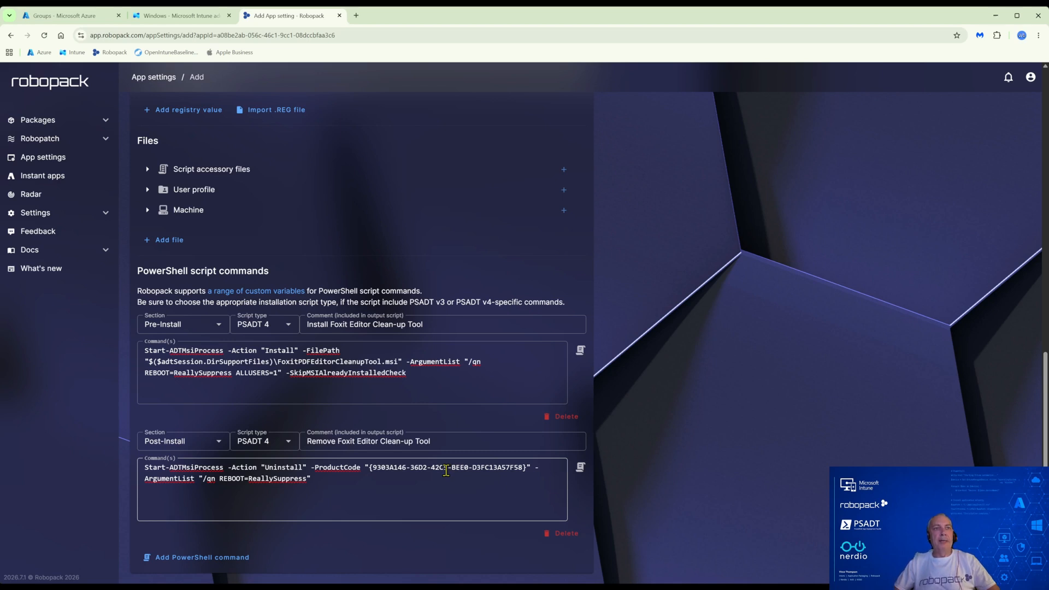
click(395, 361)
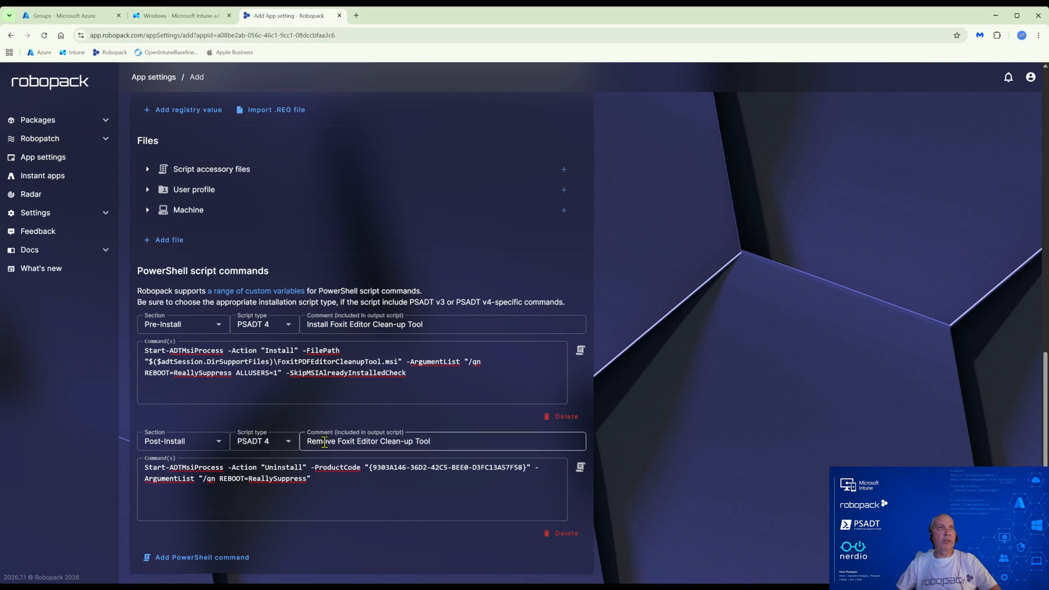
Step: Add a registry value in the HKEY_LOCAL_MACHINE hive with the key "Software\Foxit Software\Foxit PDF Editor\Continuous\plugins\Updater"
scroll(326, 445, up, 4)
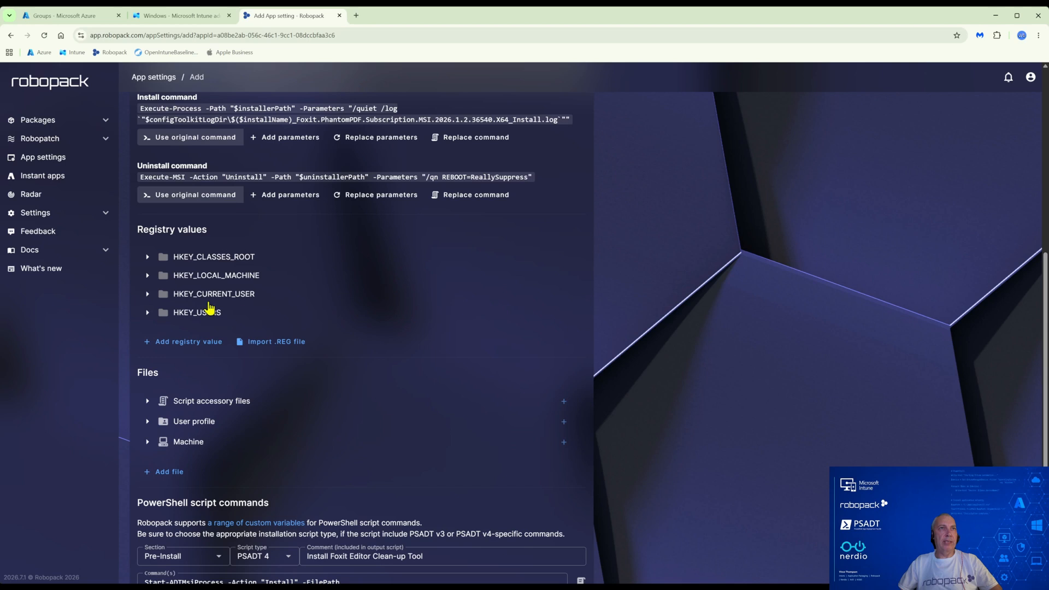
scroll(651, 333, up, 1)
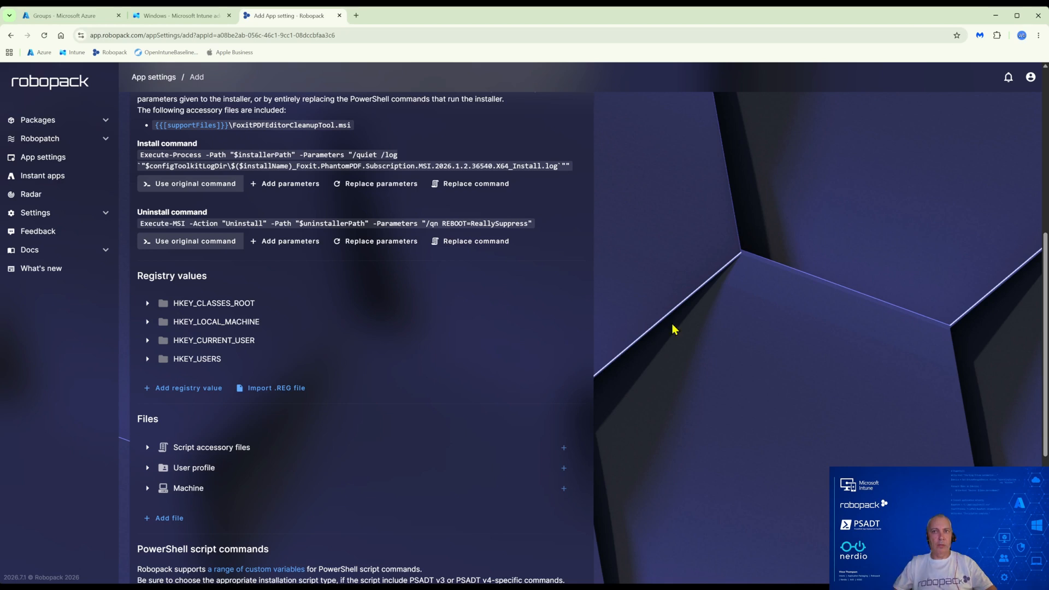
click(176, 389)
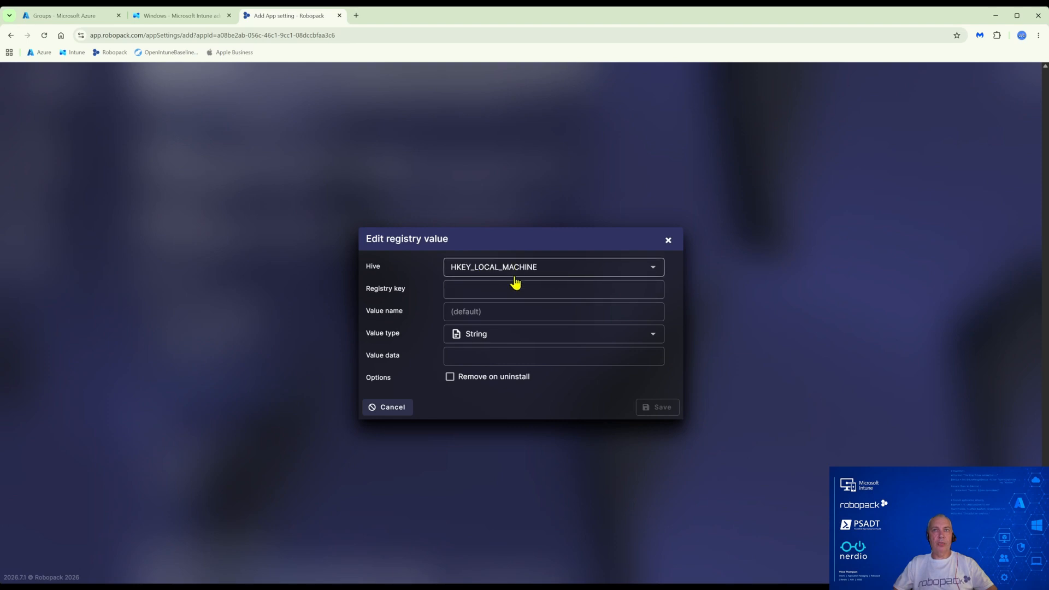
click(506, 291)
text(Software\Fo)
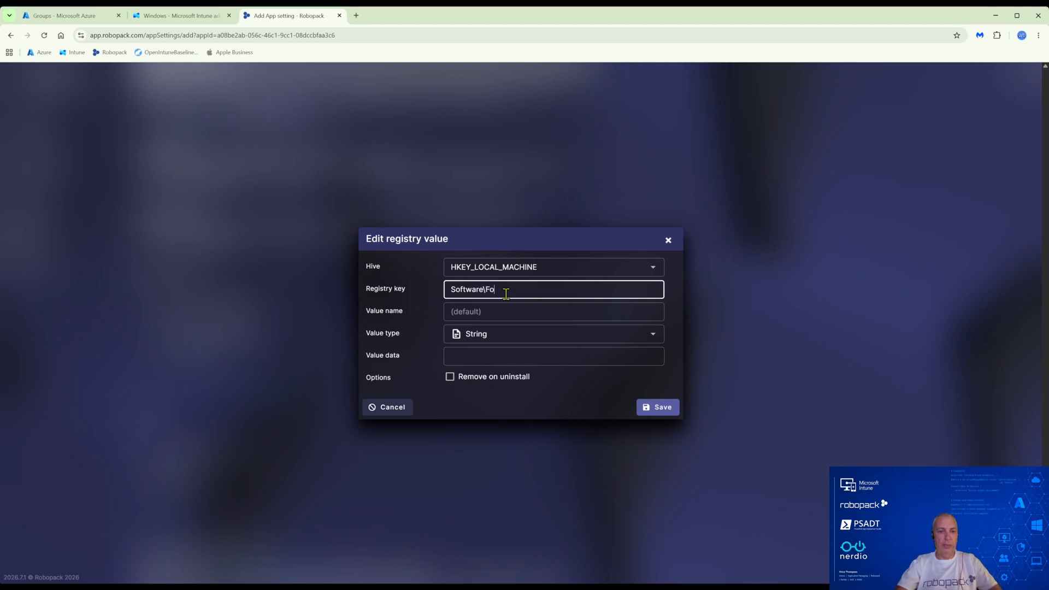
text(xit Software\F)
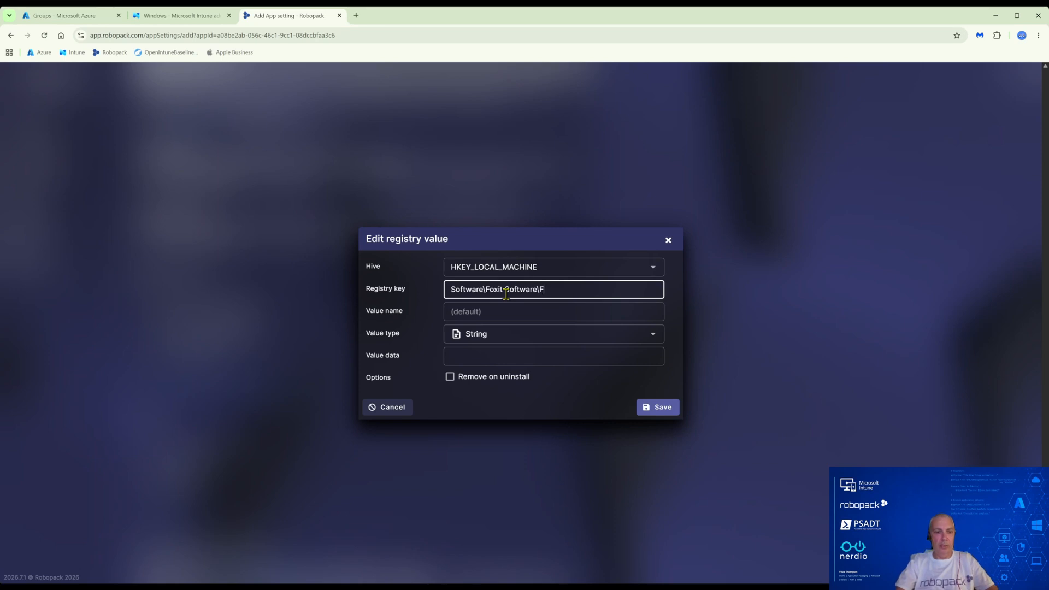
text(oxit PDF Editor\Continu)
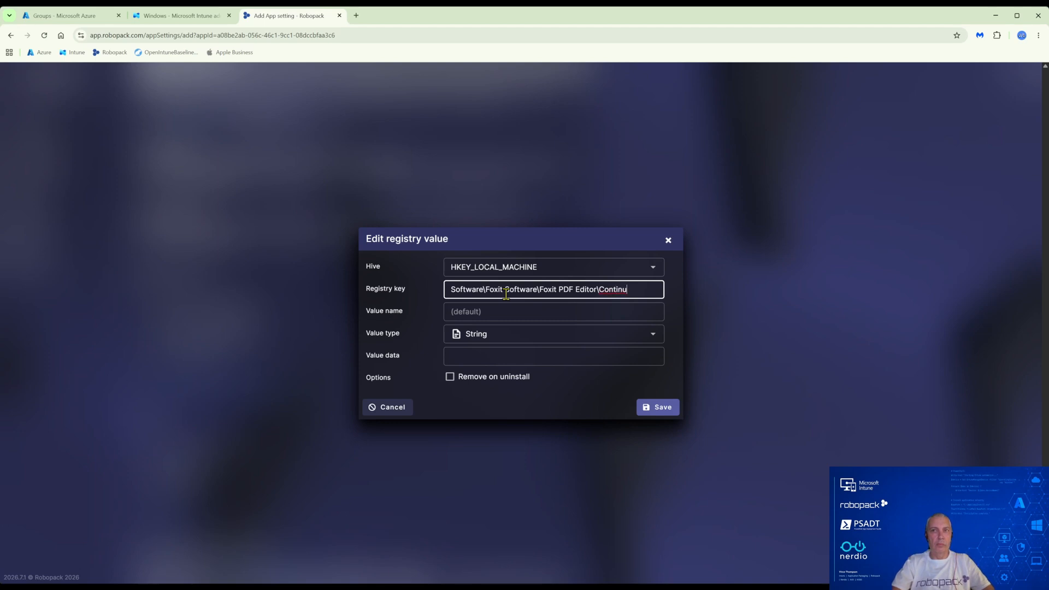
text(ous\)
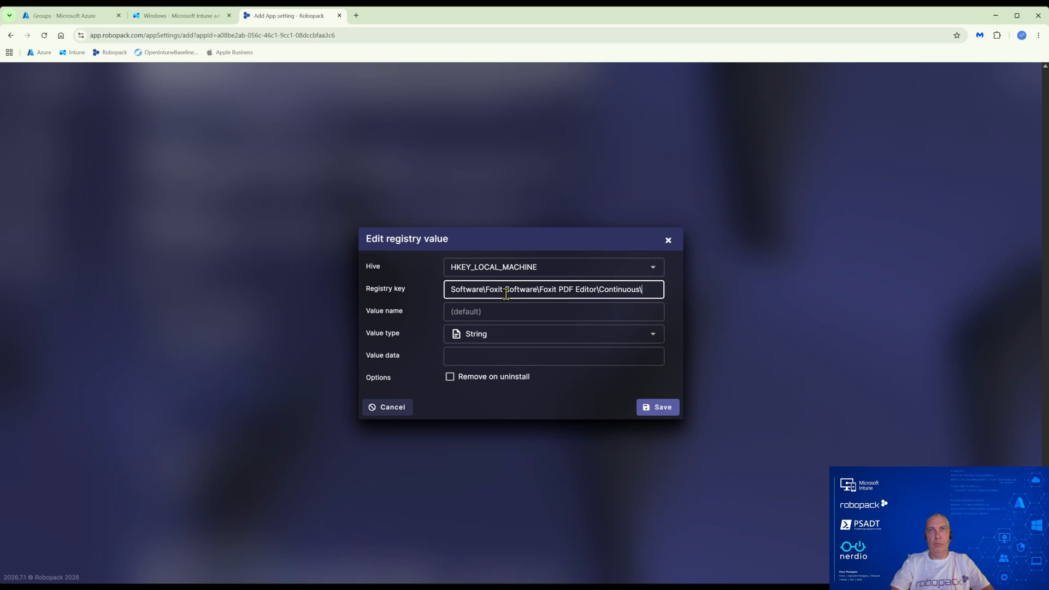
text(plugins\)
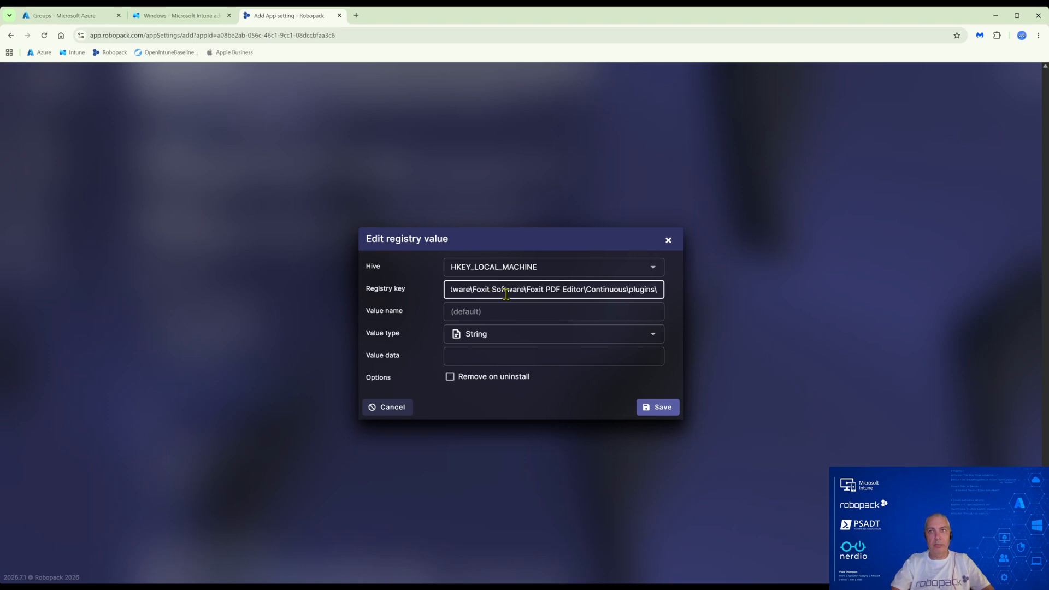
text(Updat)
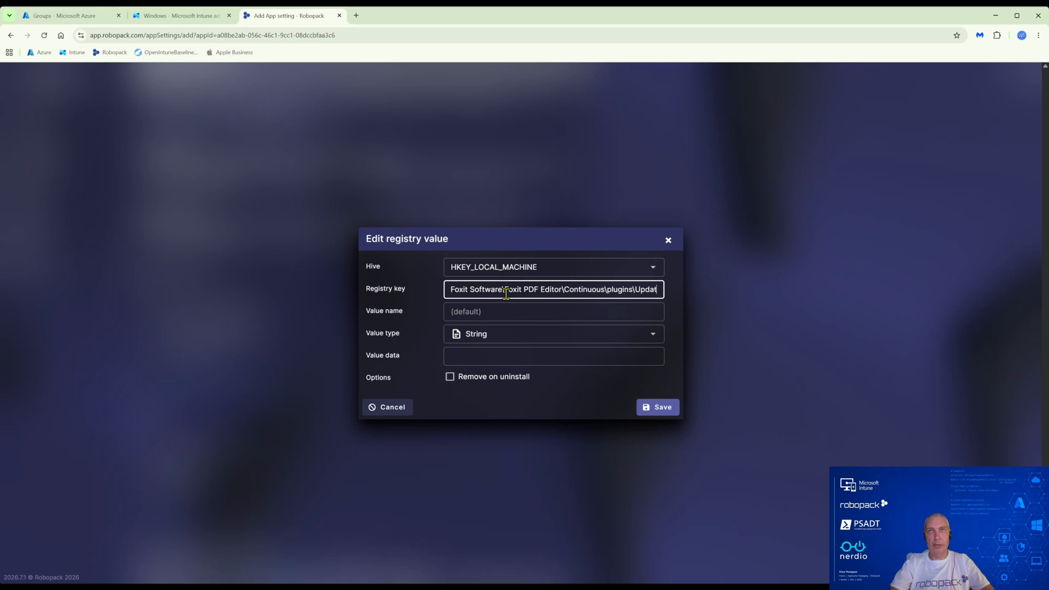
text(e)
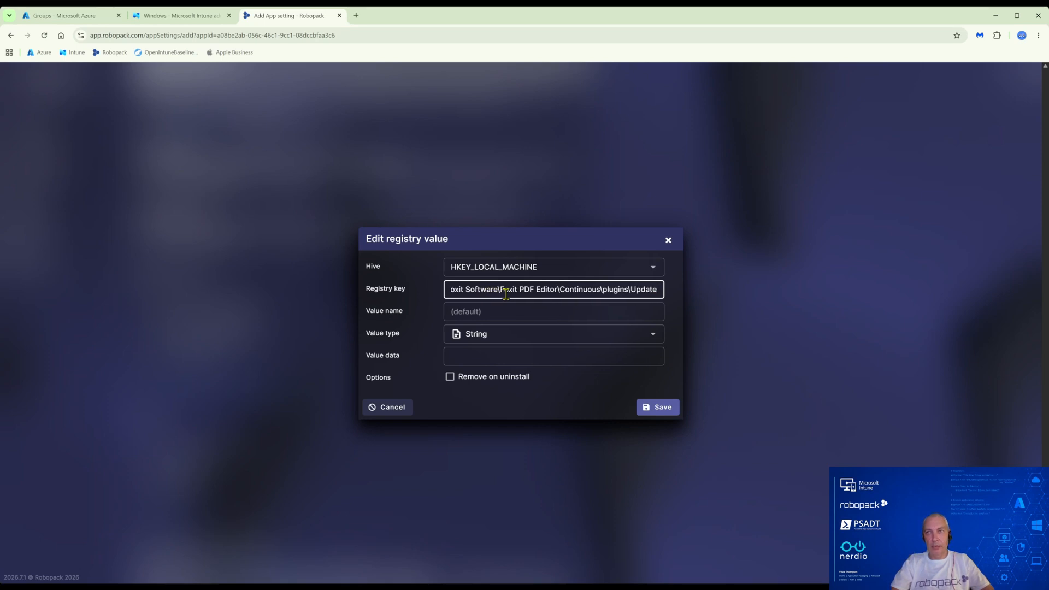
text(r)
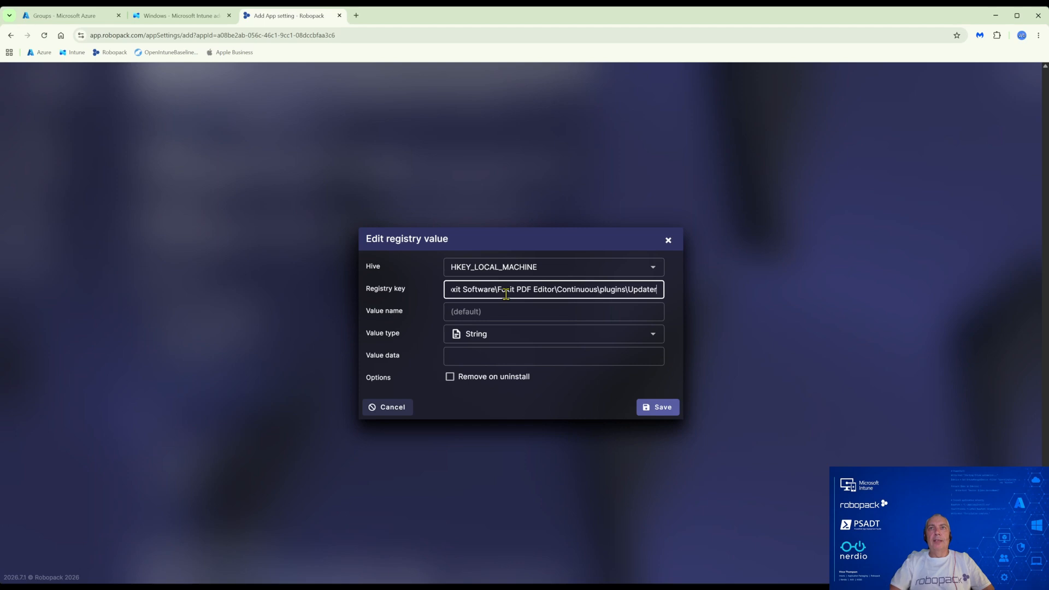
Step: Name the registry value UpdateMode with string data 0, set it to be removed on uninstall, and save it
click(491, 315)
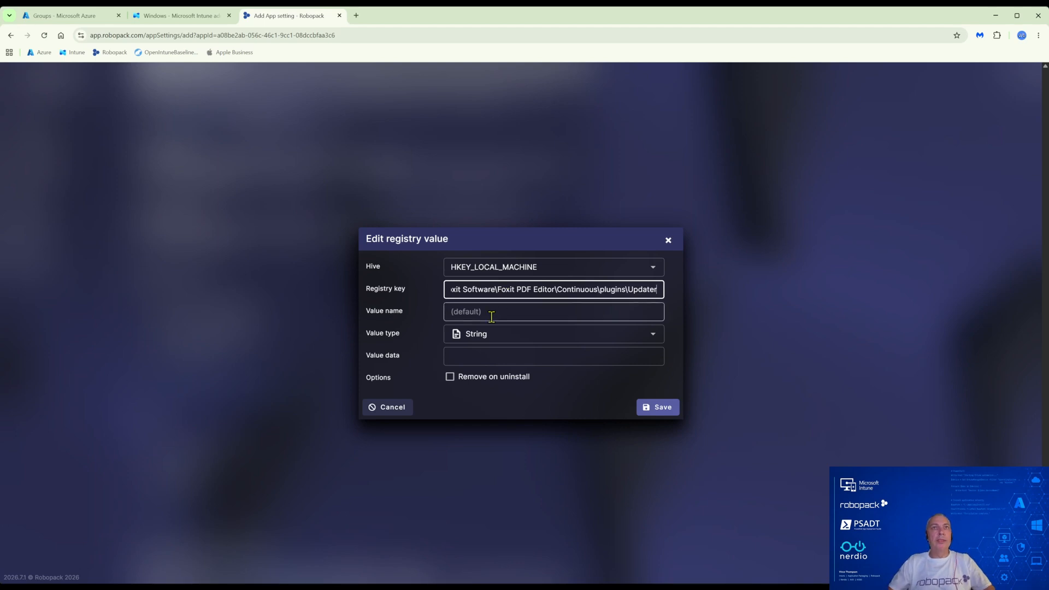
text(U)
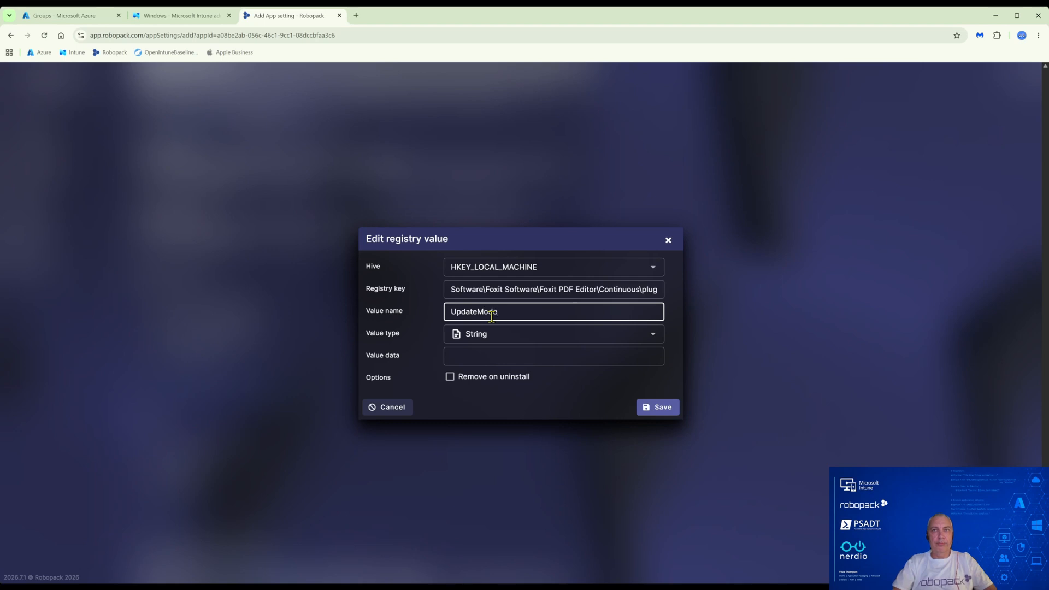
text(pdateMode)
click(473, 357)
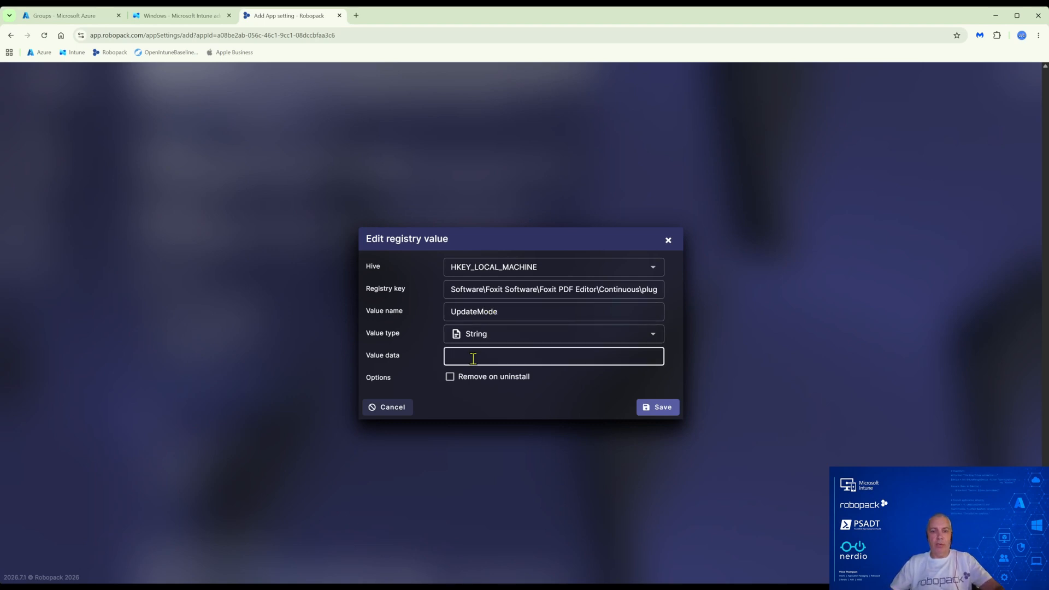
text(0)
click(482, 382)
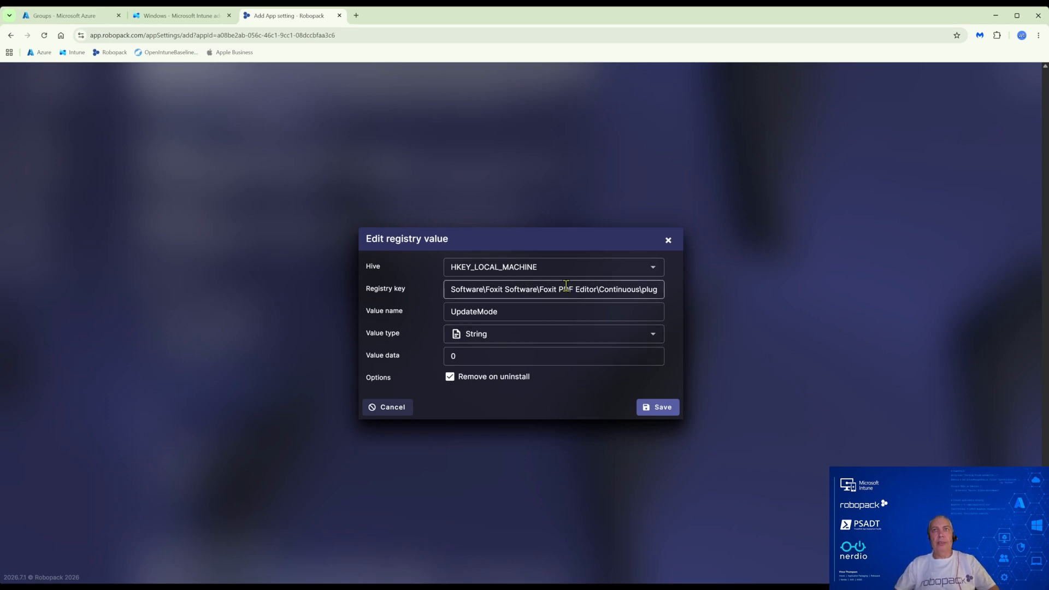
click(662, 408)
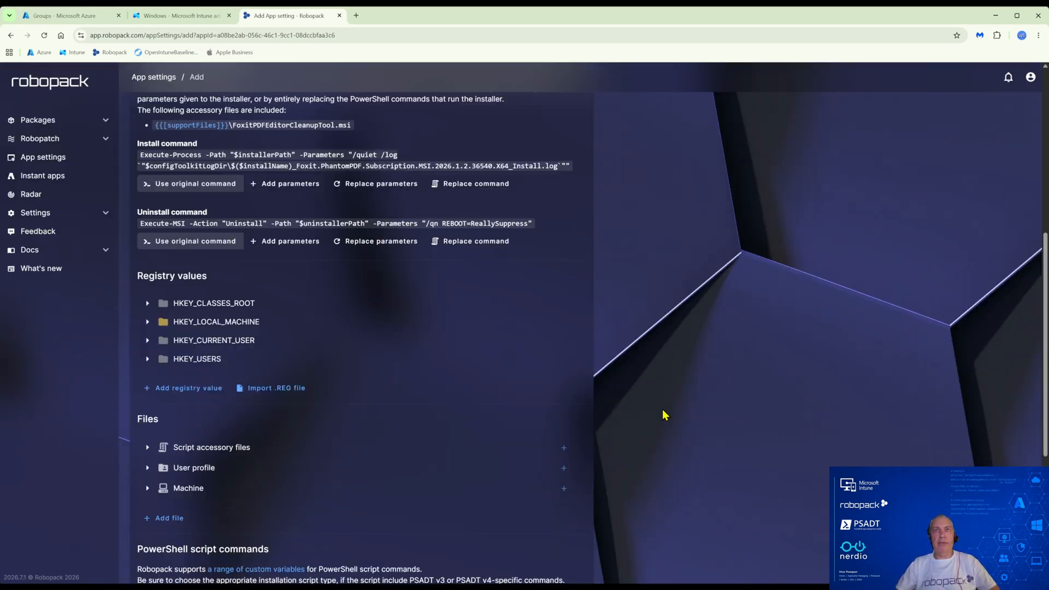
Step: Expand the HKEY_LOCAL_MACHINE tree down to the Updater key to check the UpdateMode entry, and collapse it again
click(147, 322)
click(167, 341)
click(218, 359)
click(243, 378)
click(248, 396)
click(275, 420)
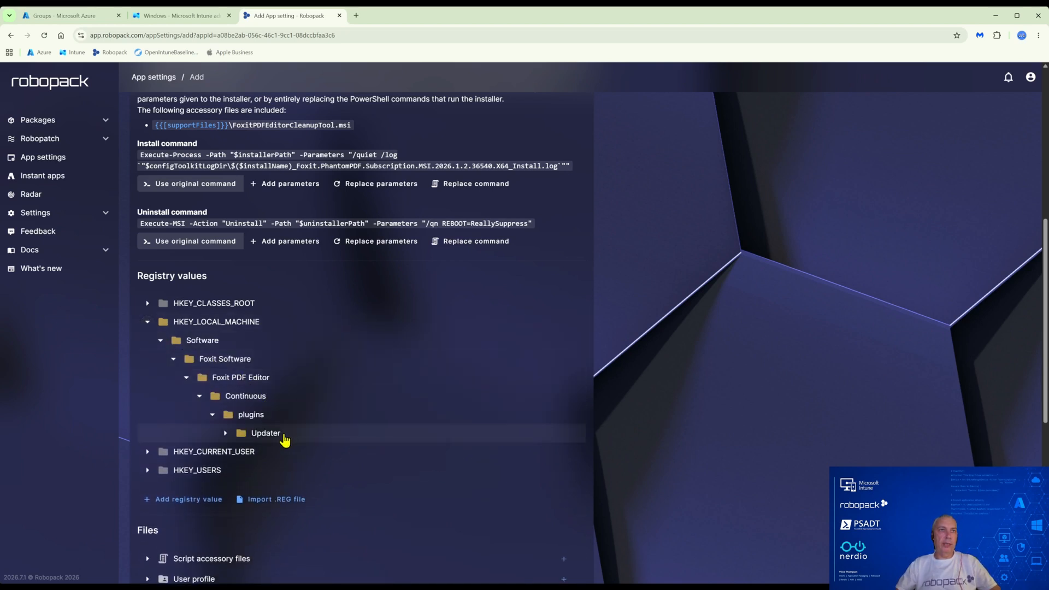
click(281, 434)
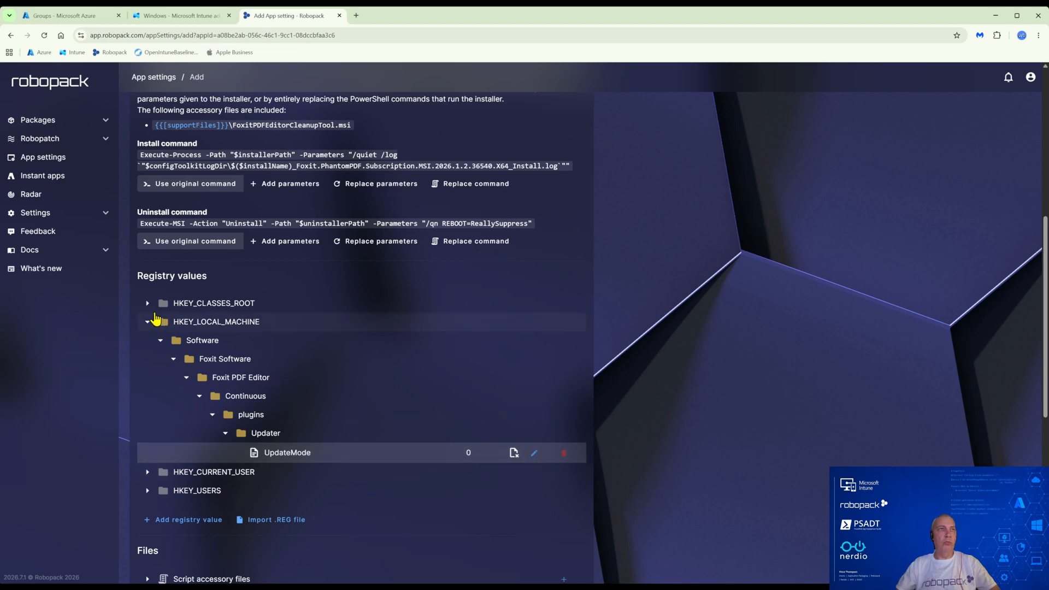
click(147, 321)
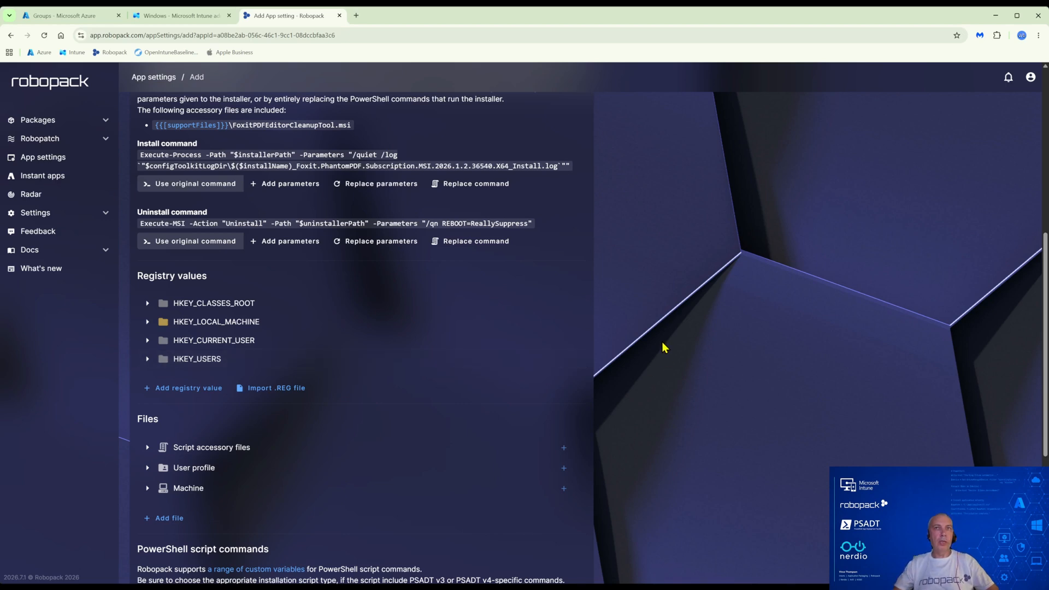
Step: Review the script accessory files and PowerShell commands, and save the Foxit PDF Editor (MSI) app setting
scroll(558, 346, down, 5)
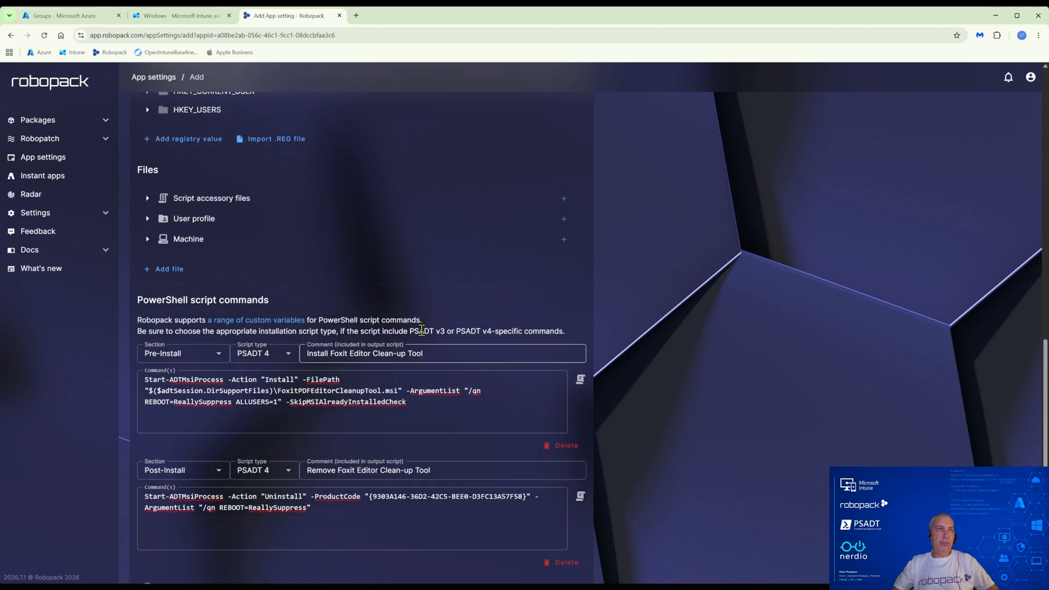
scroll(421, 330, up, 10)
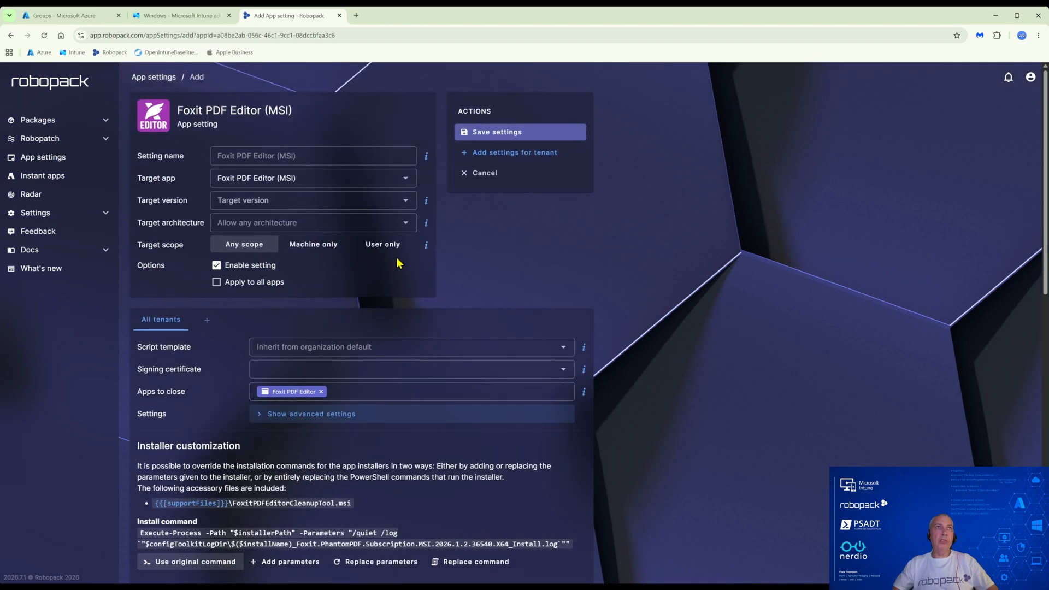
scroll(398, 263, down, 5)
scroll(265, 406, down, 3)
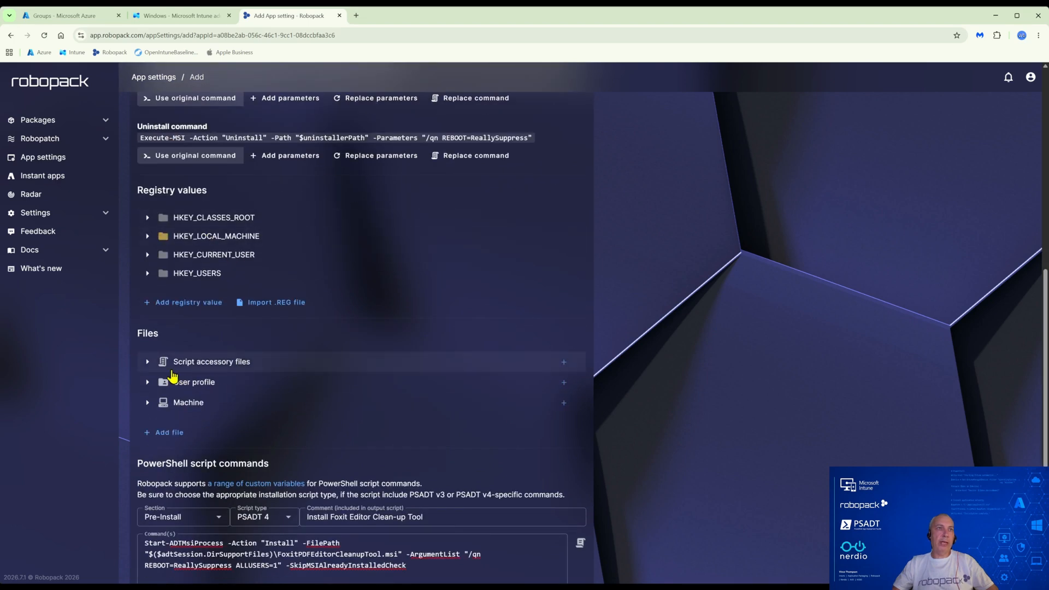
click(148, 361)
scroll(295, 377, down, 4)
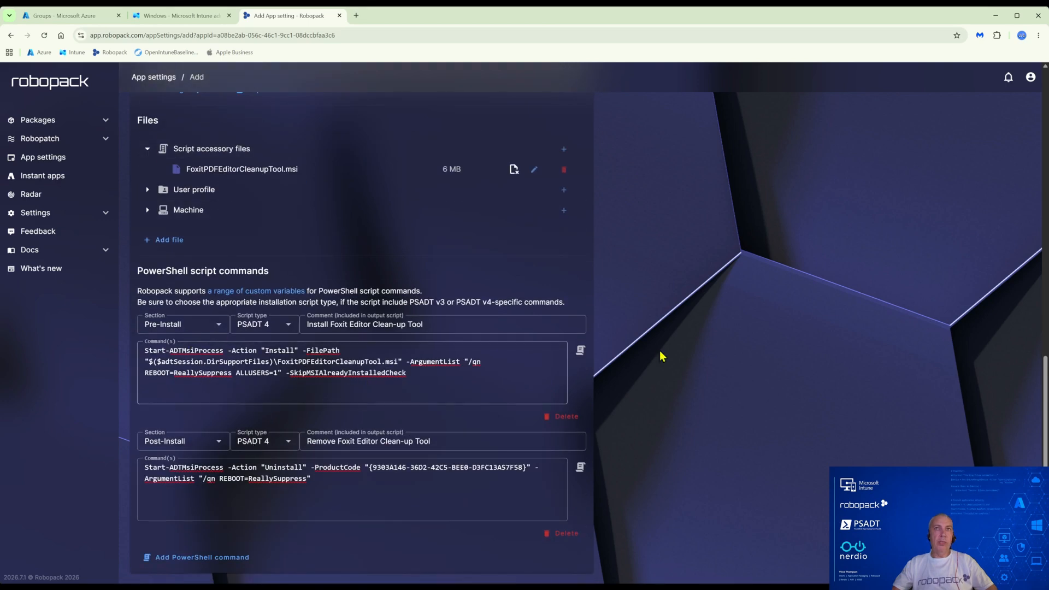
scroll(631, 350, up, 10)
scroll(630, 348, up, 1)
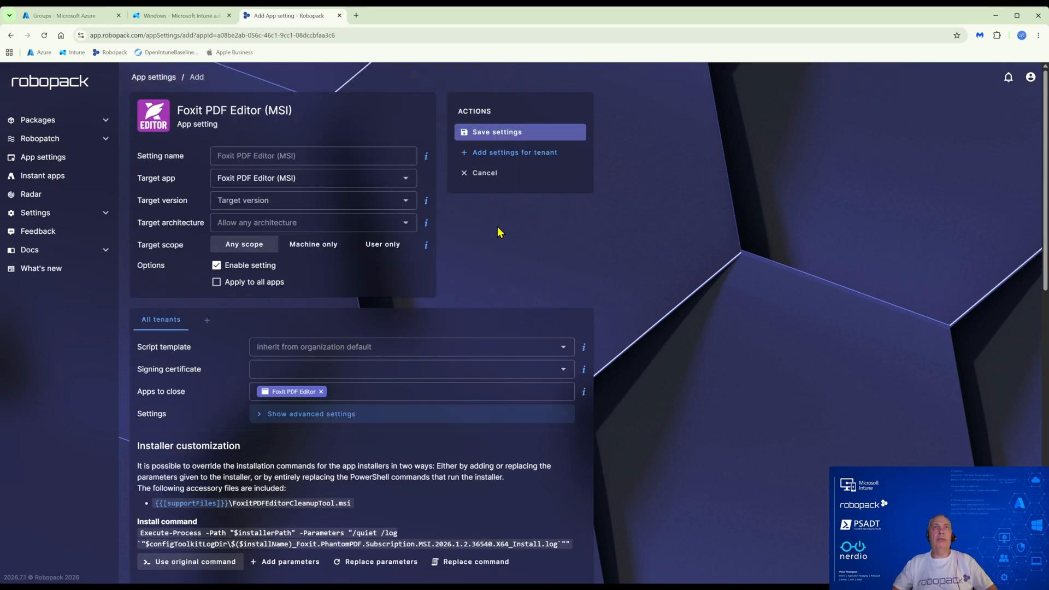
click(489, 133)
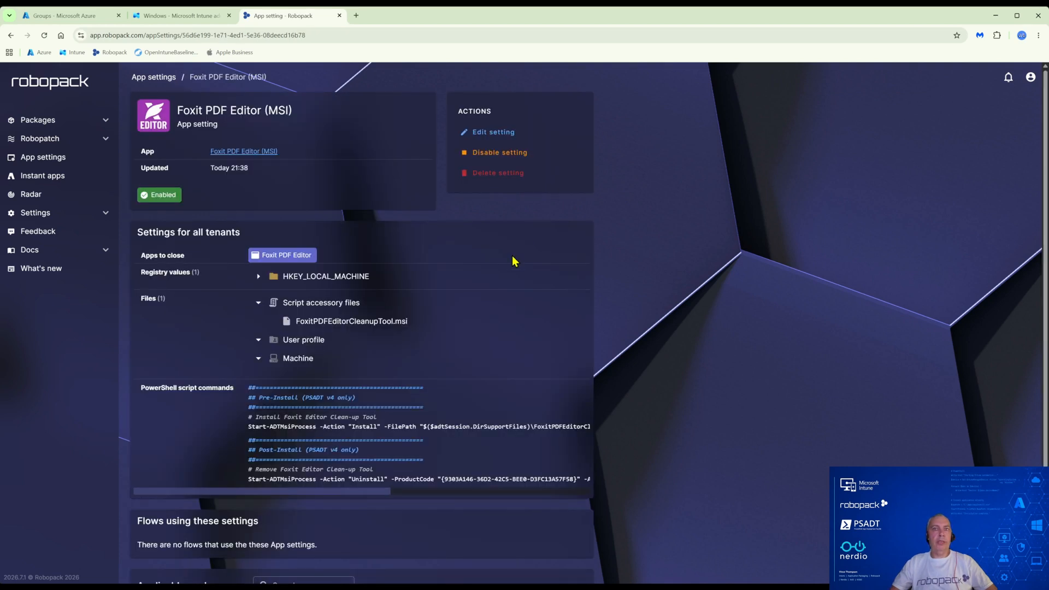
Step: Open the installation script of the recent Foxit PDF Editor (MSI) package and find its Pre-Install section
click(39, 119)
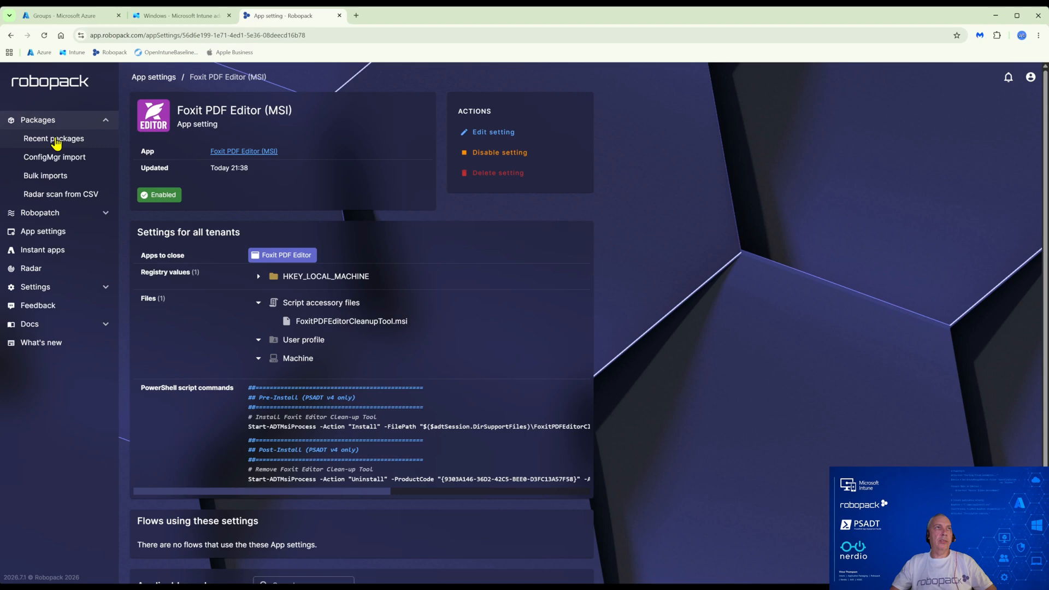
click(54, 138)
click(248, 172)
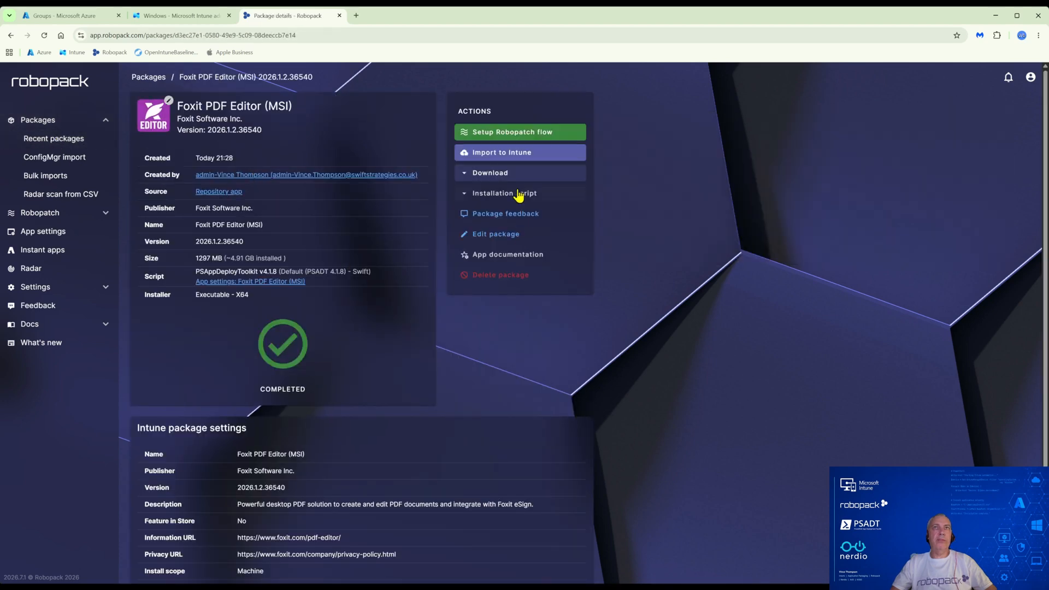
mouse_move(522, 197)
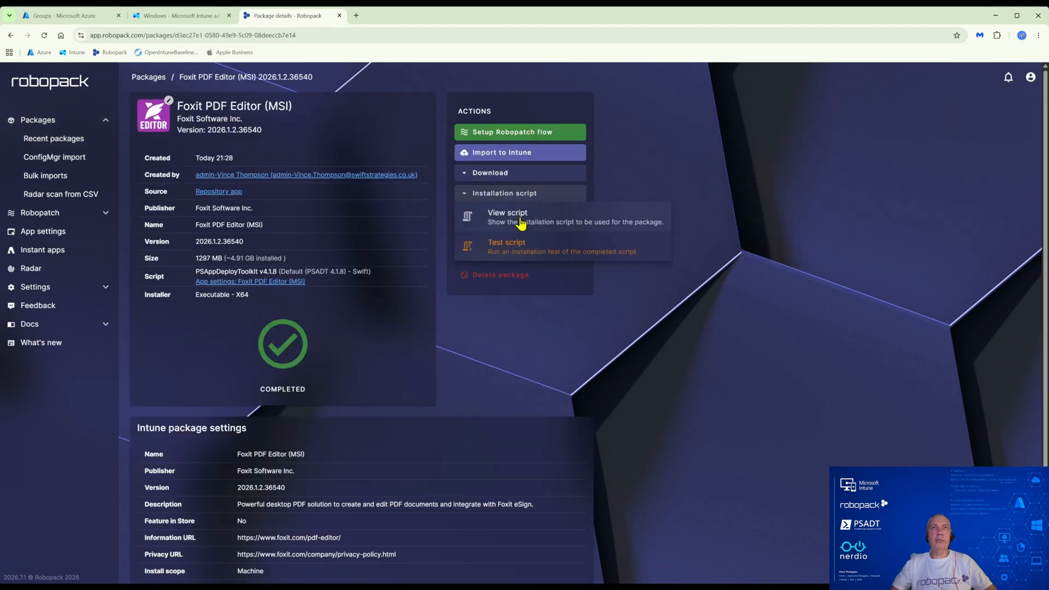
click(520, 221)
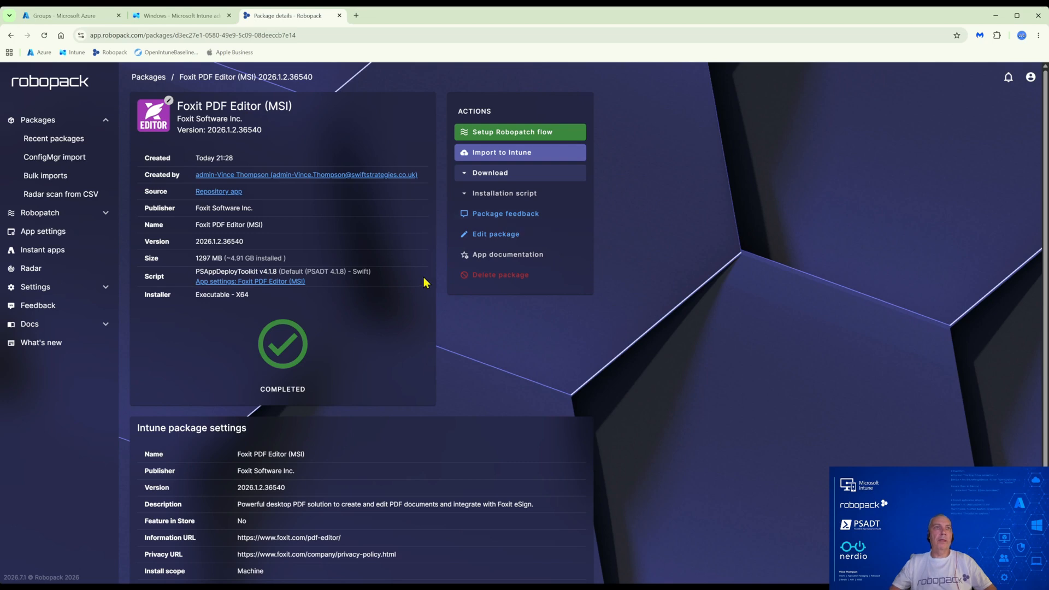
scroll(210, 282, down, 7)
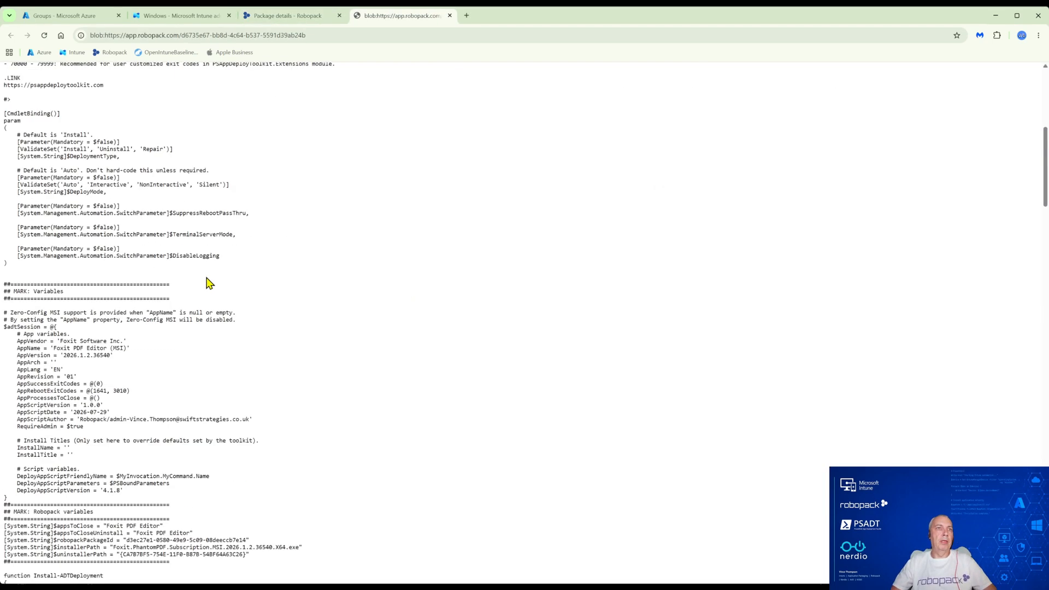
scroll(216, 283, down, 1)
scroll(215, 284, down, 5)
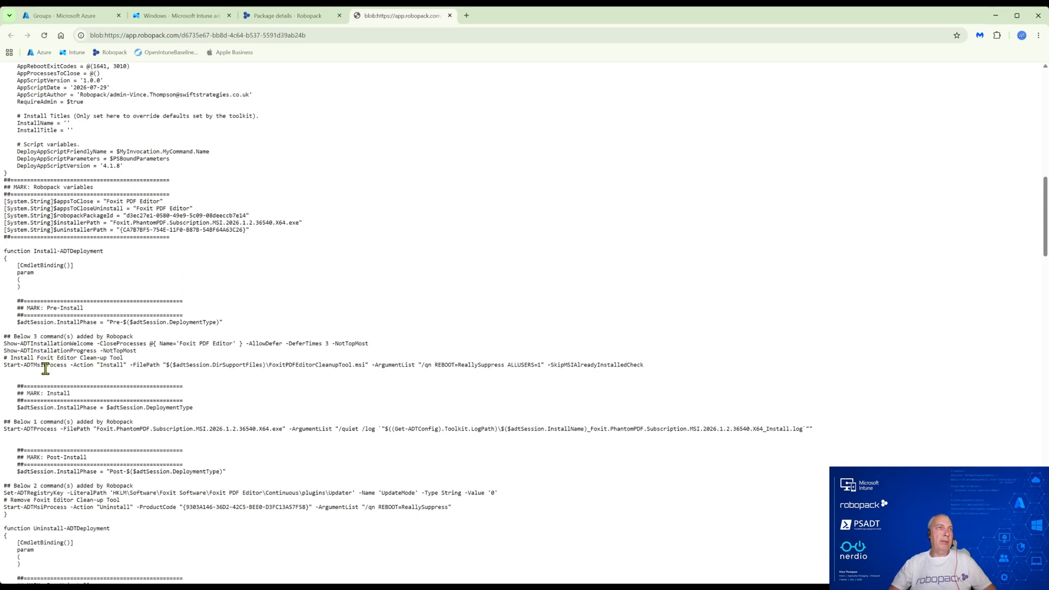
Step: Check the clean-up tool command in the script's Pre-Install section and the installer command in the Install section
drag(40, 365, 628, 367)
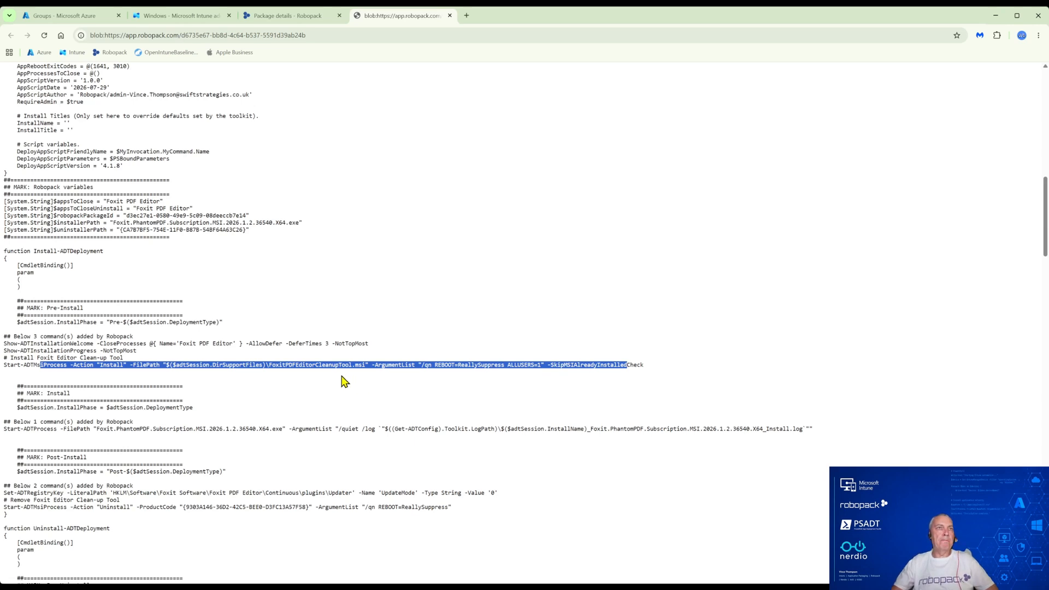
scroll(344, 382, down, 2)
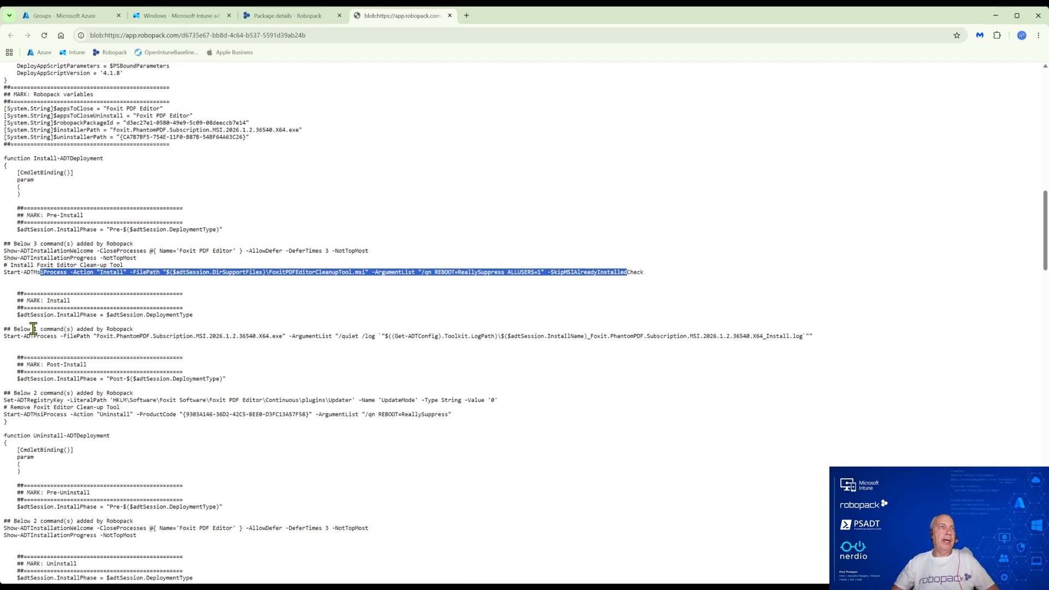
drag(13, 336, 765, 346)
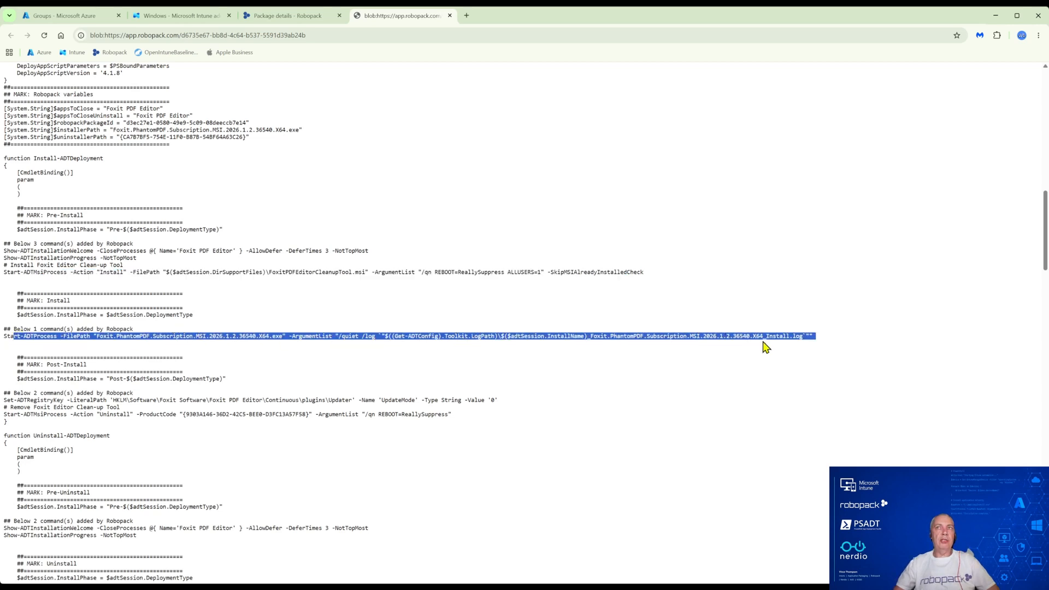
click(346, 336)
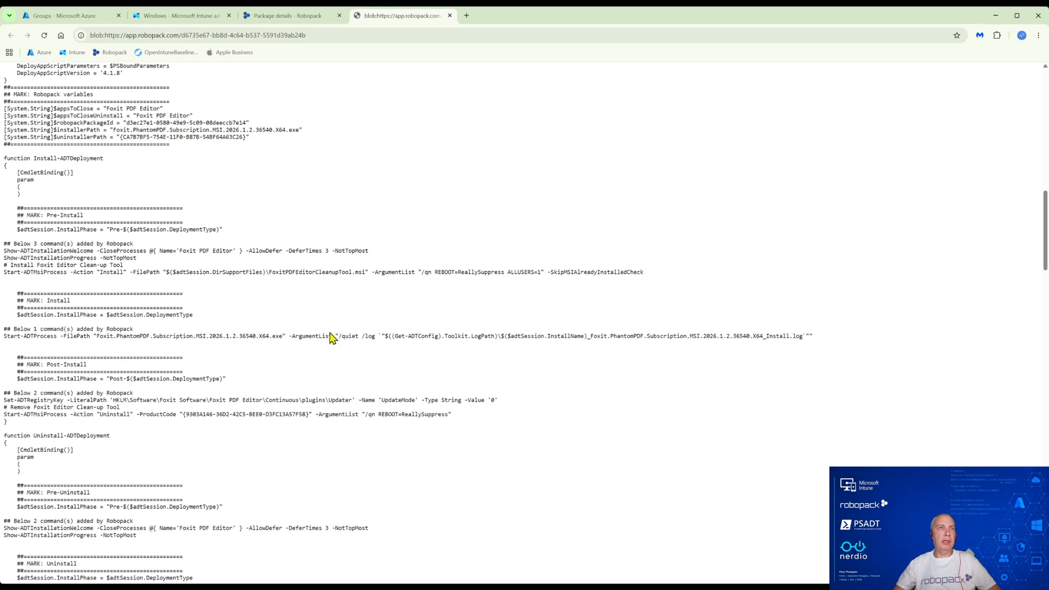
Step: Check the UpdateMode registry commands in the Post-Install and Post-Uninstallation sections, and close the script
scroll(335, 336, down, 3)
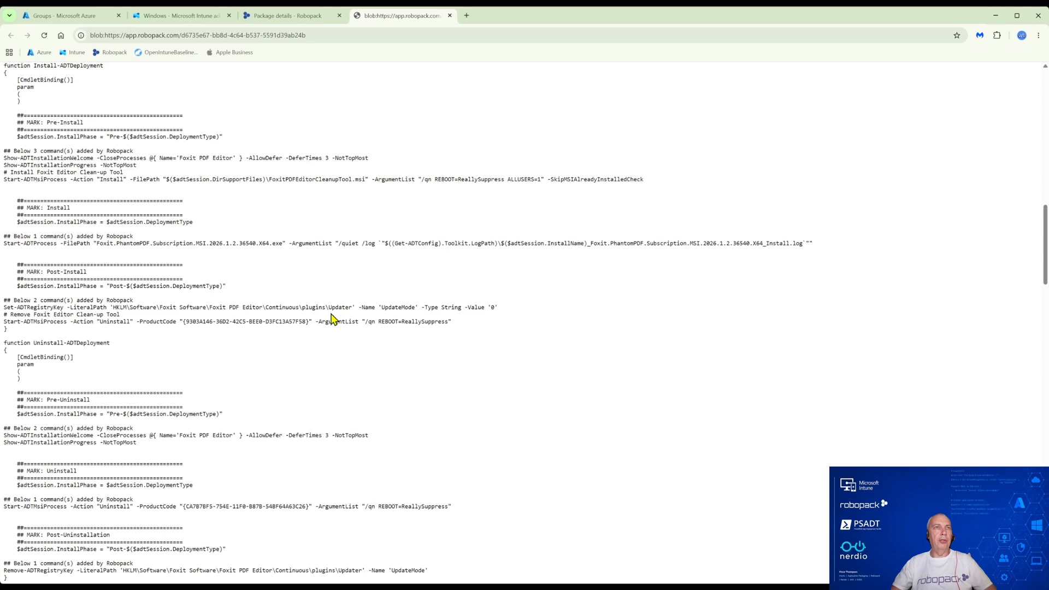
drag(265, 309, 208, 309)
click(238, 308)
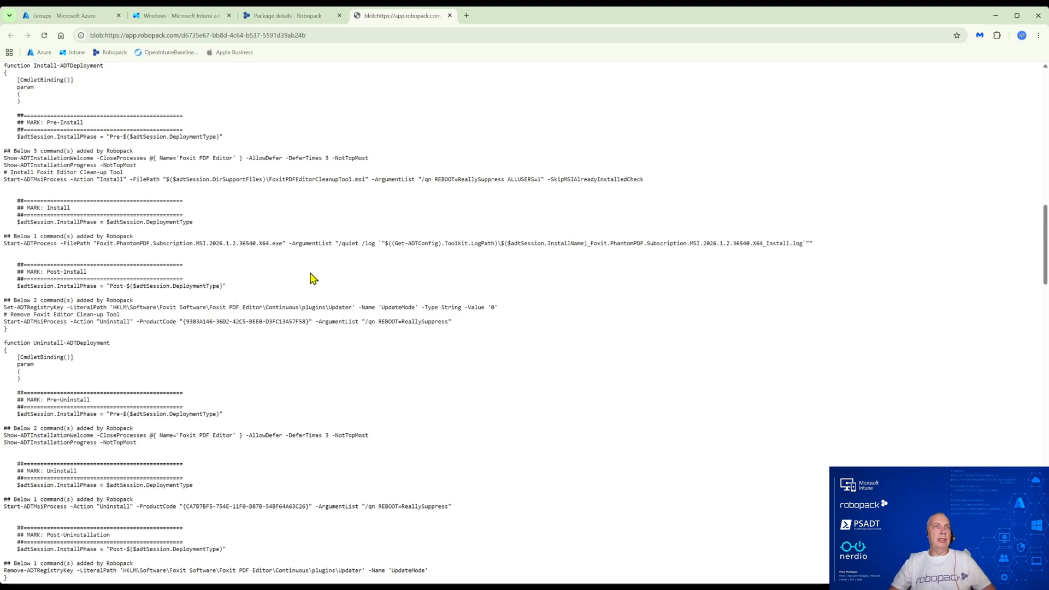
scroll(311, 342, down, 3)
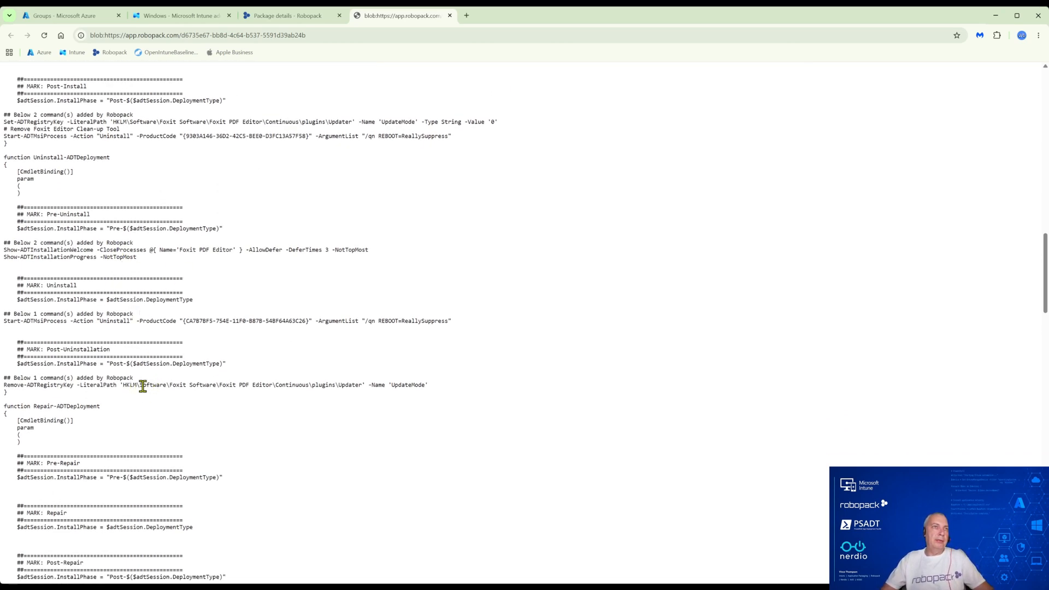
drag(100, 384, 356, 385)
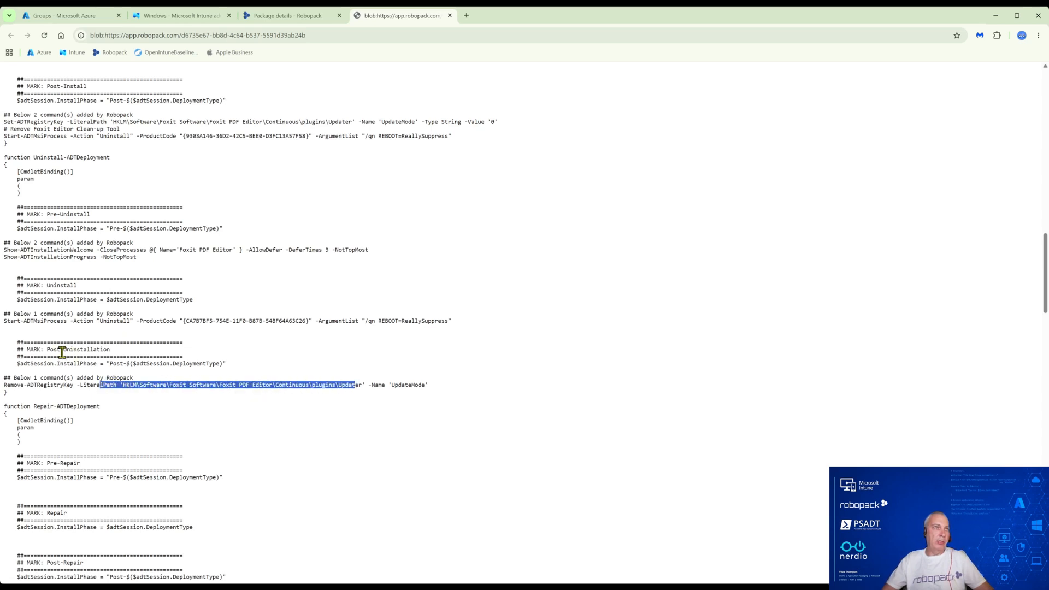
click(343, 385)
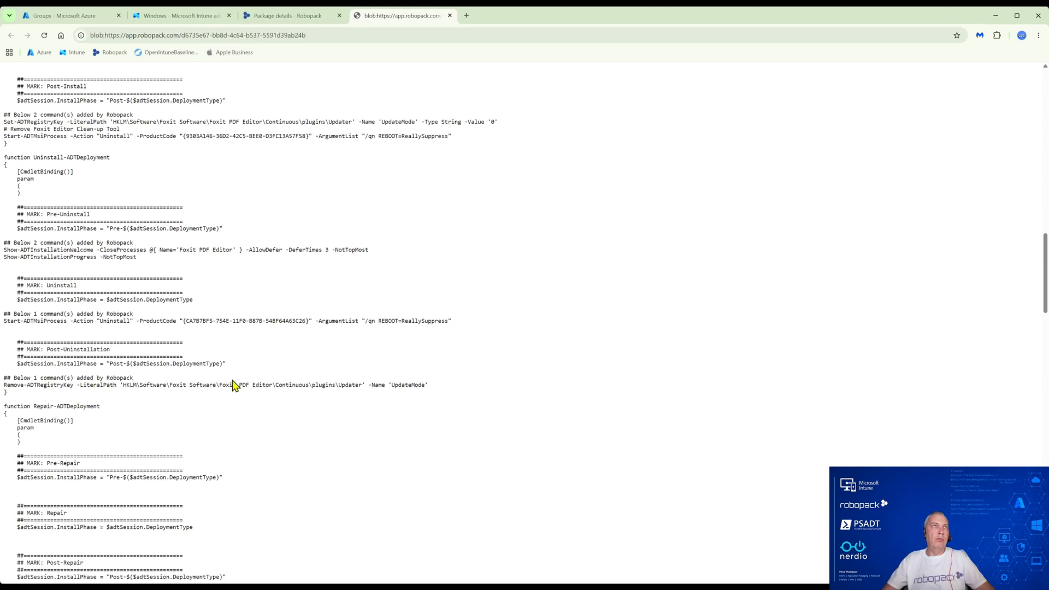
click(449, 16)
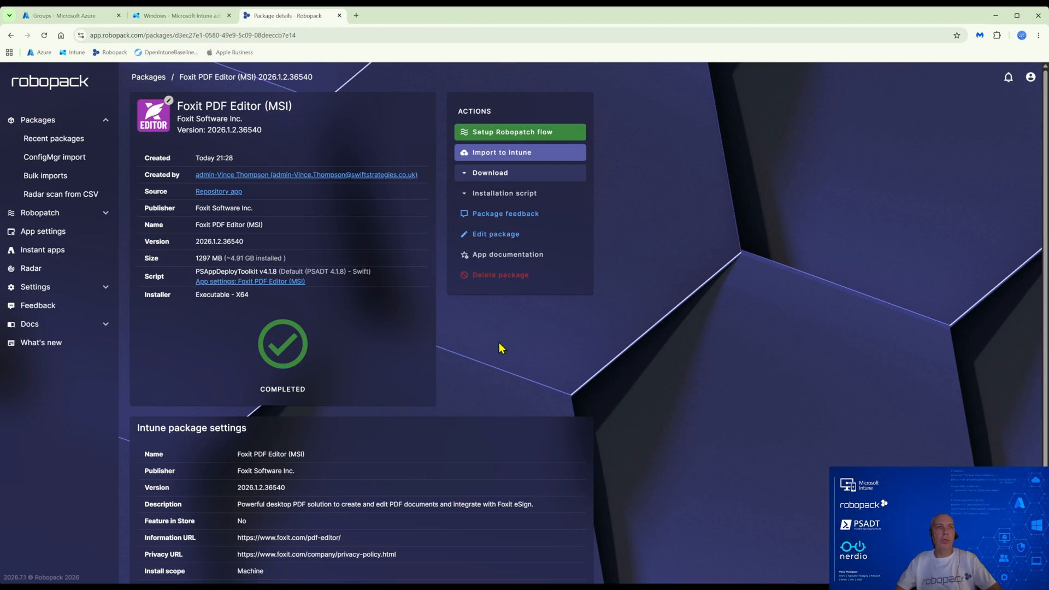
Step: Download the Foxit PDF Editor (MSI) package as a PSADT script archive
scroll(502, 342, down, 2)
scroll(497, 344, up, 2)
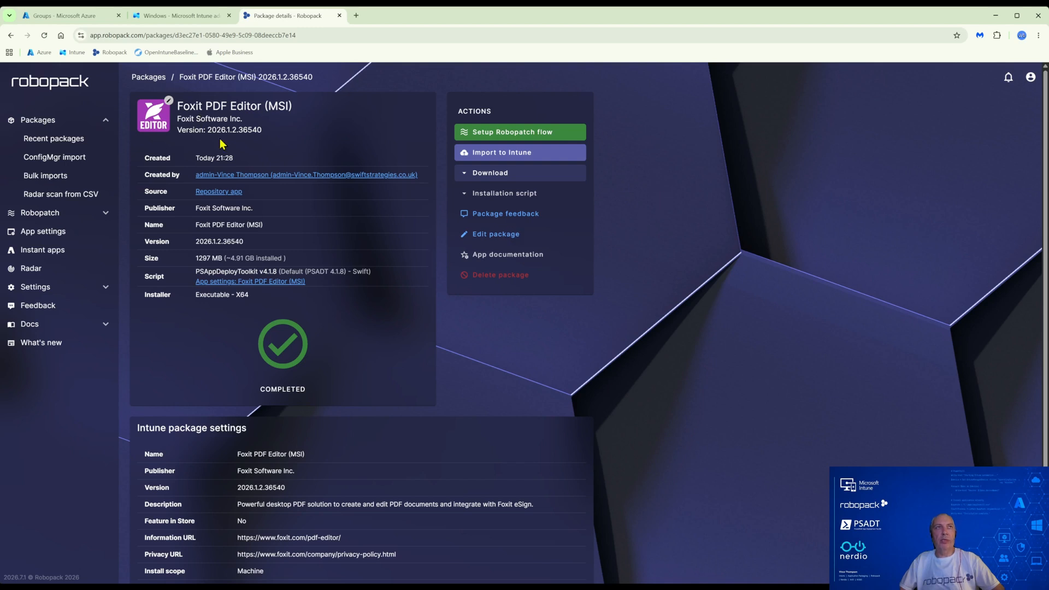
click(511, 174)
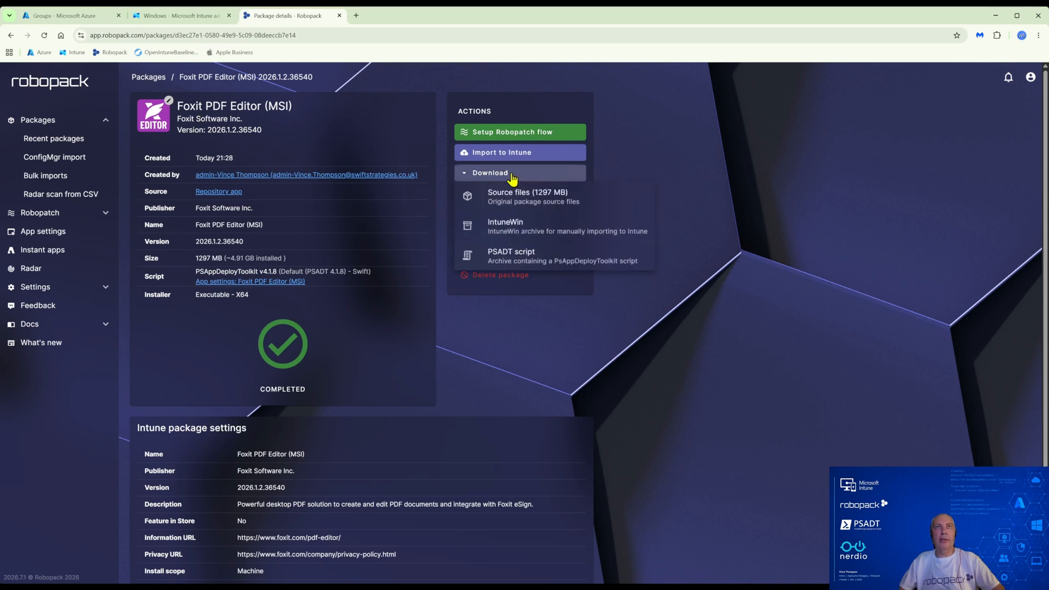
click(515, 258)
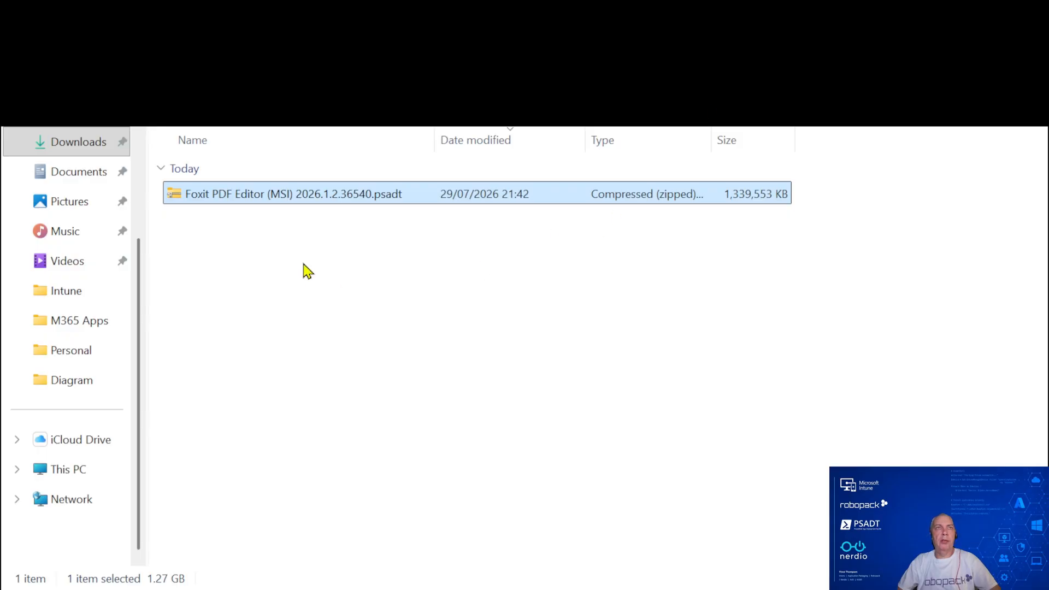
Step: Inspect the Files and SupportFiles folders inside the downloaded Foxit PDF Editor PSADT archive, and return to the package details in the browser
double_click(289, 197)
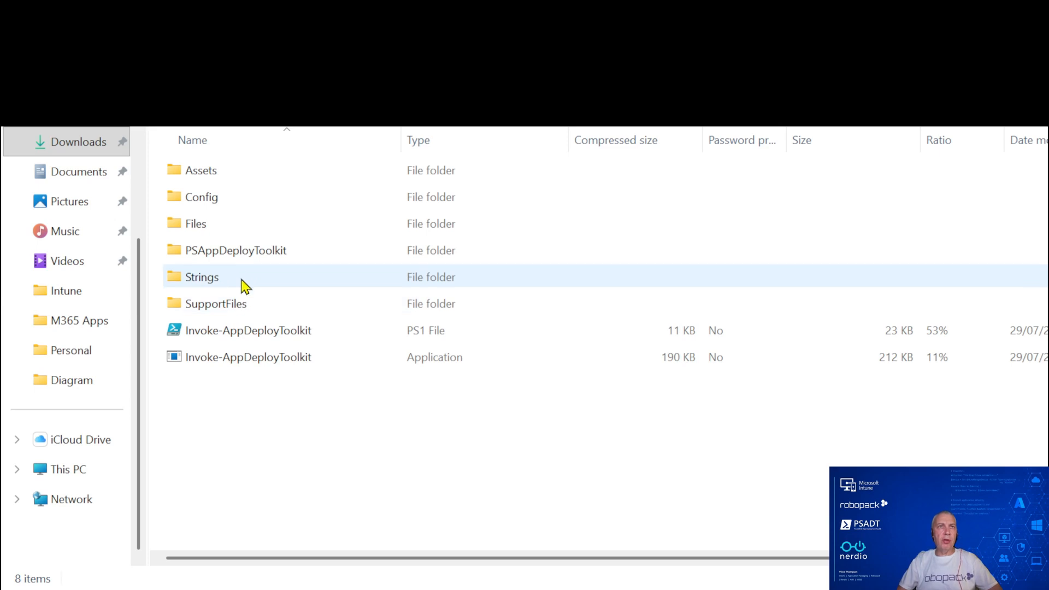
double_click(220, 232)
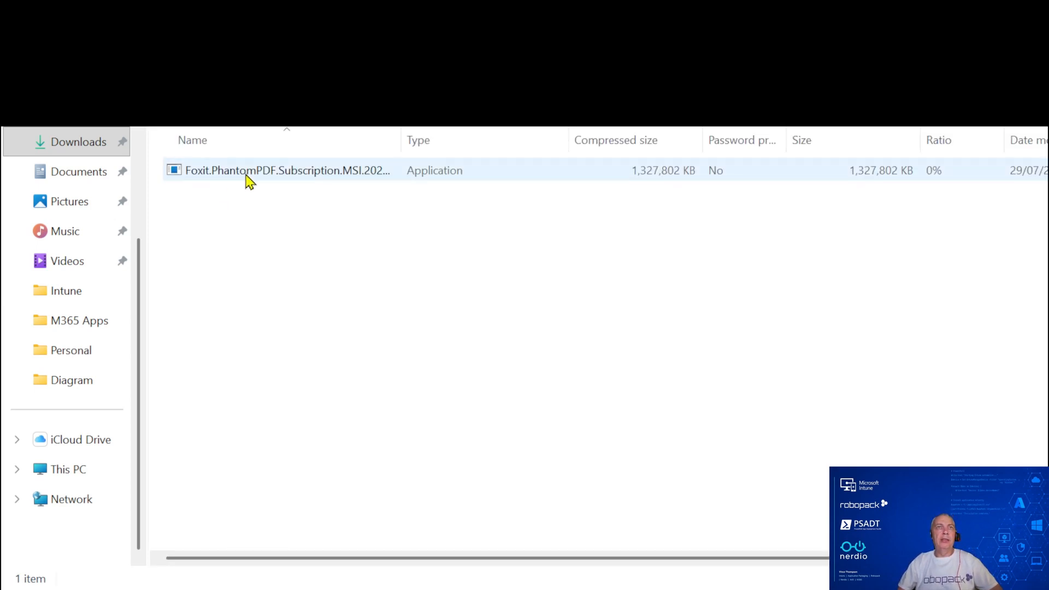
click(463, 65)
click(225, 310)
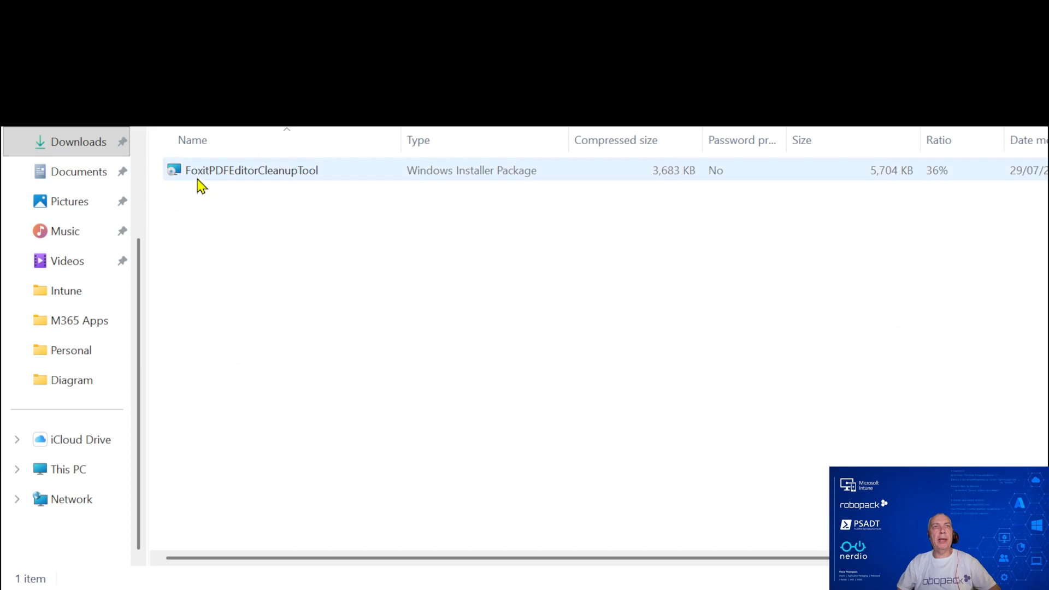
click(419, 60)
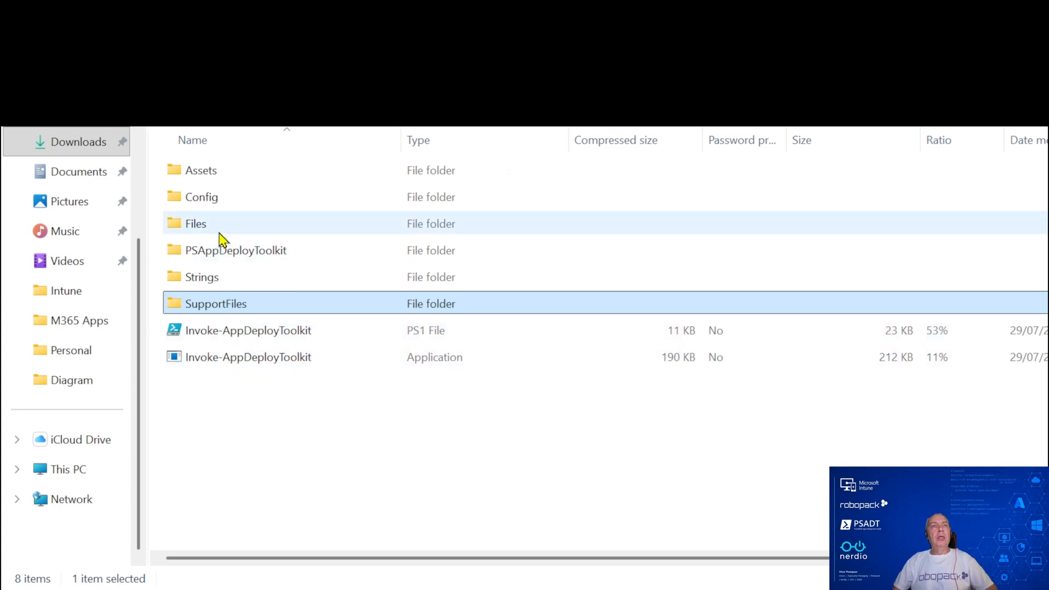
click(342, 447)
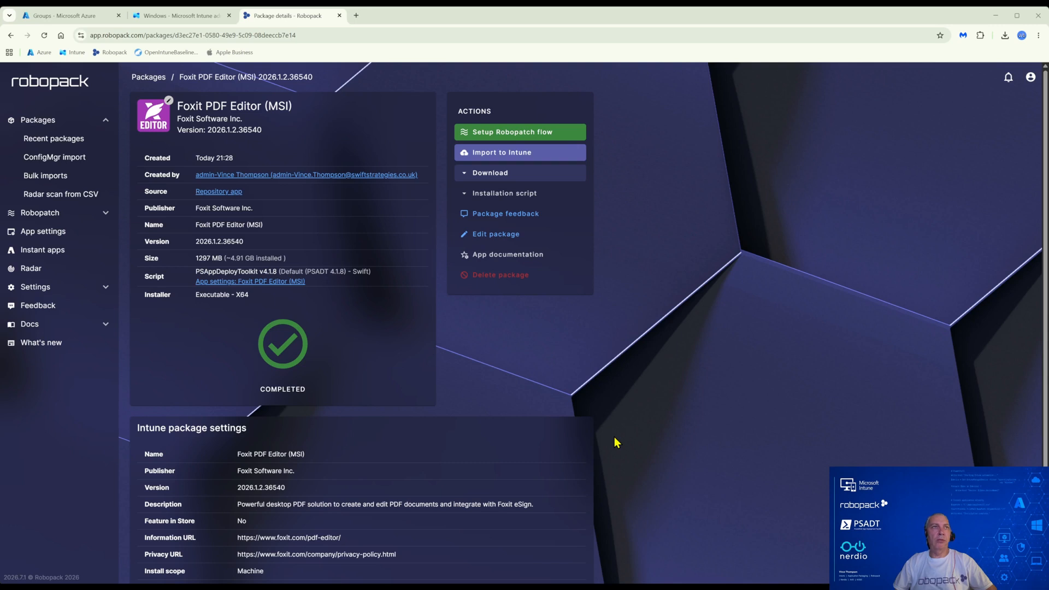
Step: Create a Robopatch flow for Foxit PDF Editor (MSI) with the option "Pause current version and start new one"
click(510, 140)
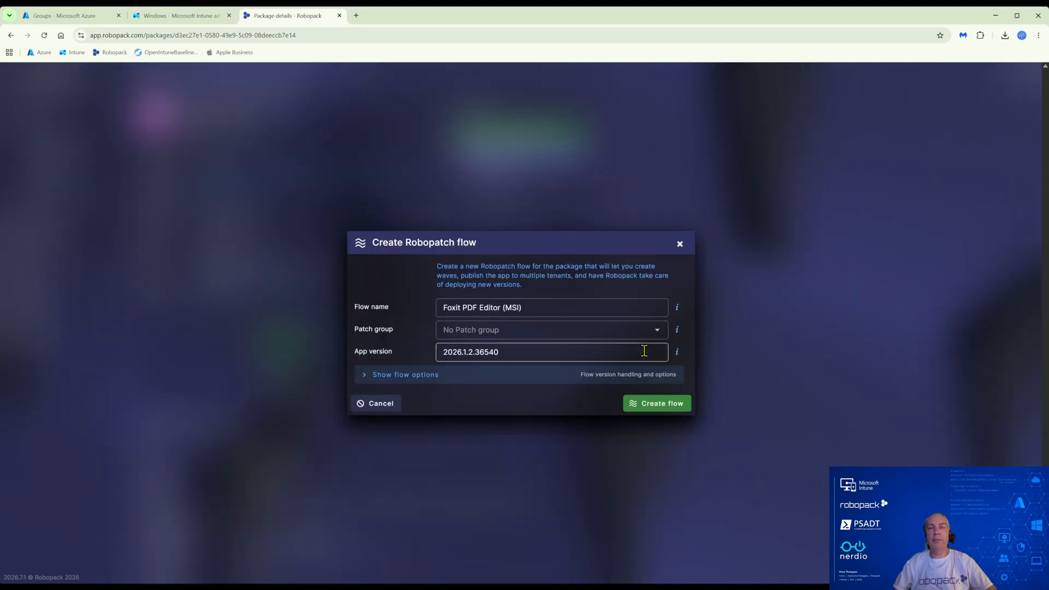
click(471, 376)
click(495, 365)
click(521, 409)
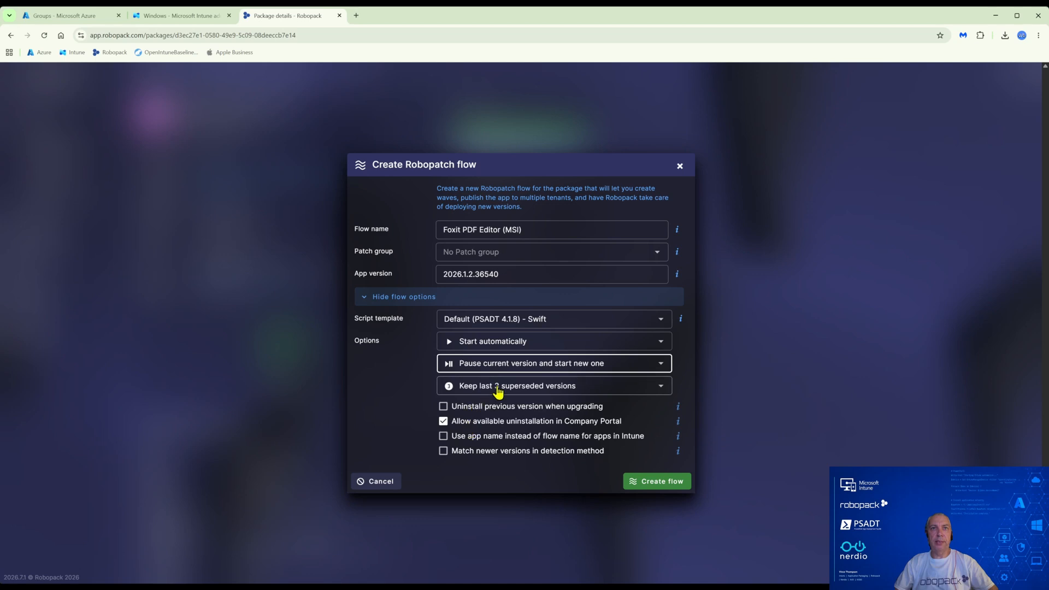
click(662, 484)
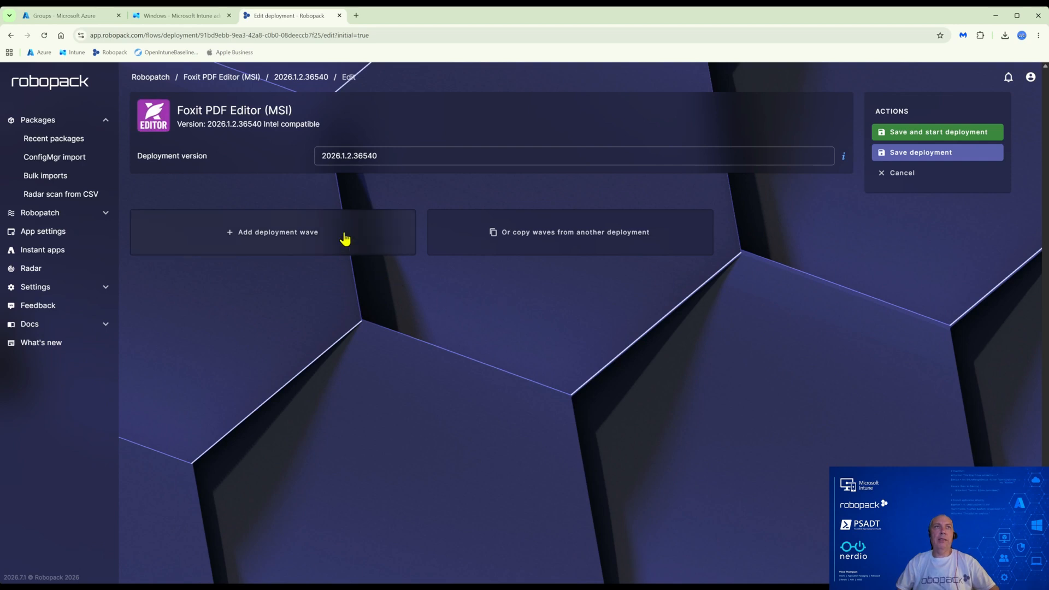
Step: Add a first deployment wave and assign the existing IT-Pilot-Devices group from the Swift Strategies Limited tenant as Required
click(344, 238)
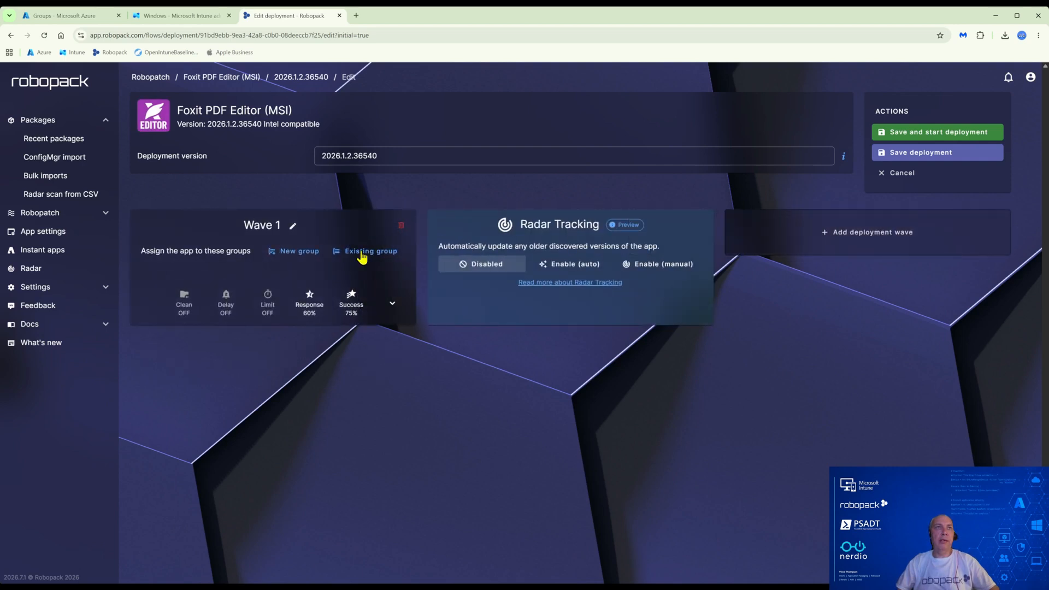
click(363, 251)
click(505, 295)
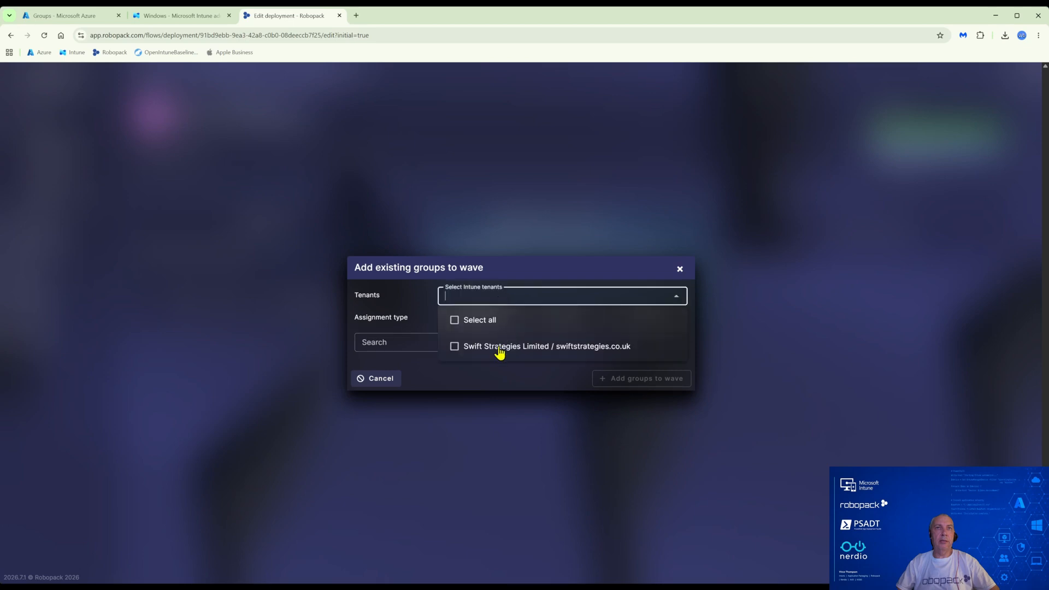
click(498, 346)
click(408, 308)
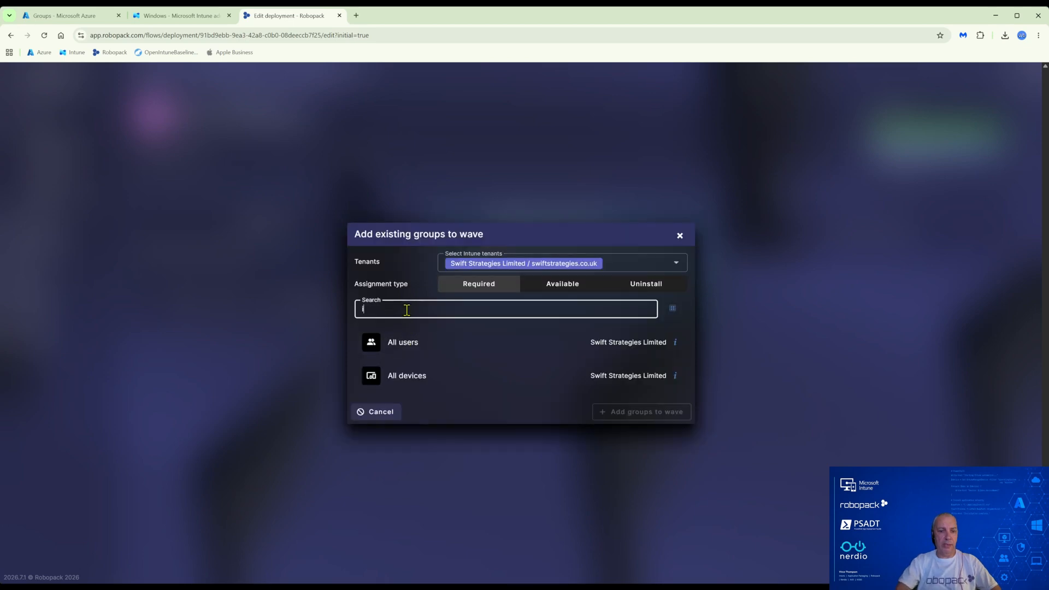
text(it-pi)
click(635, 403)
Step: Set Wave 1's delay after completion to 3 days and its minimum install success rate to 100%
click(389, 353)
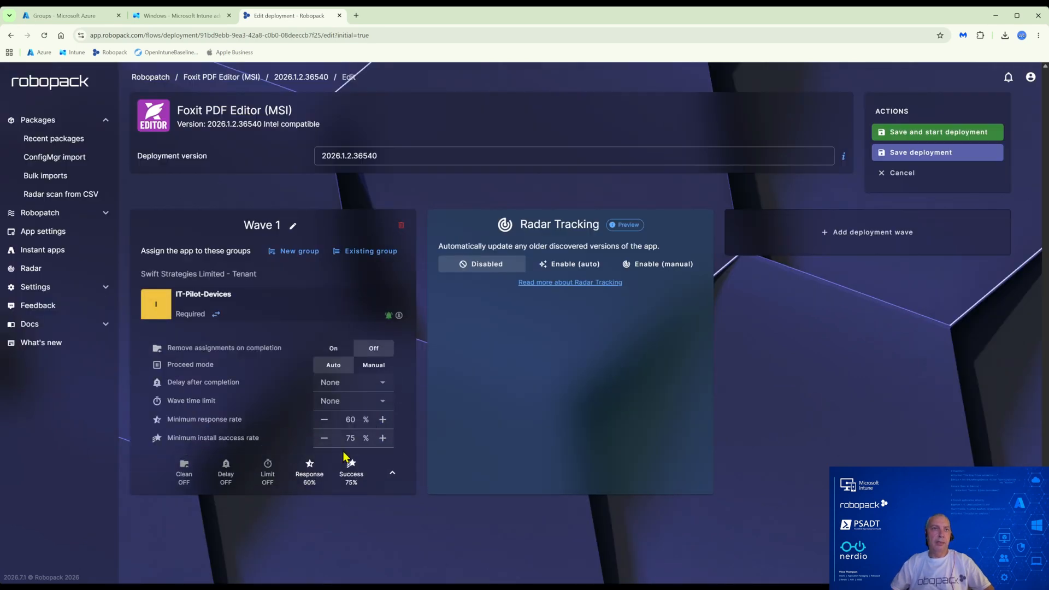
click(382, 382)
scroll(349, 483, down, 2)
click(334, 447)
click(383, 438)
click(383, 437)
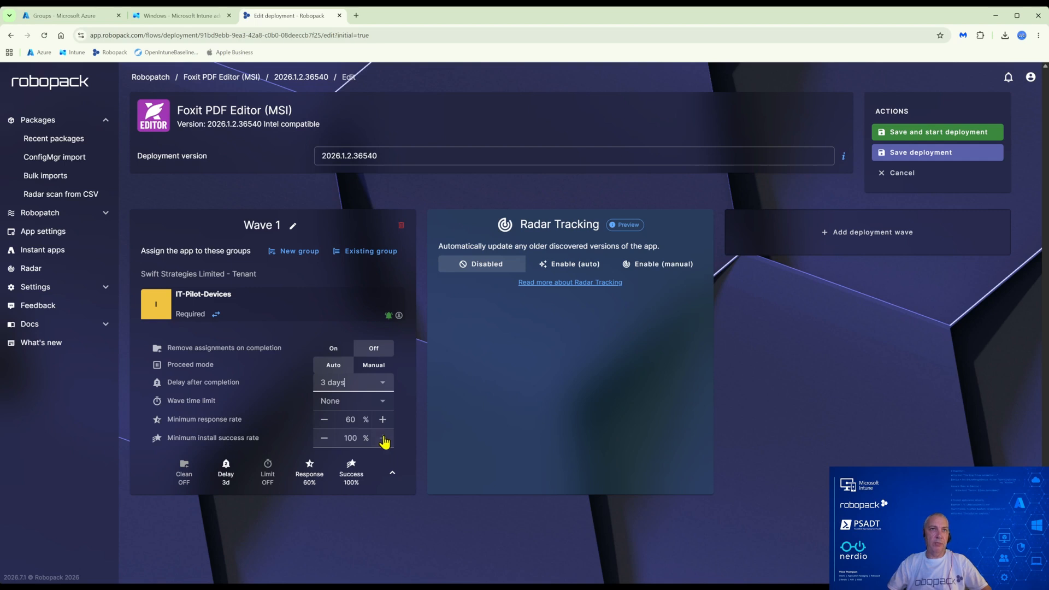
Step: Add a second deployment wave with a new Required group using the naming template Robopack-%Name%-%Type%
click(803, 234)
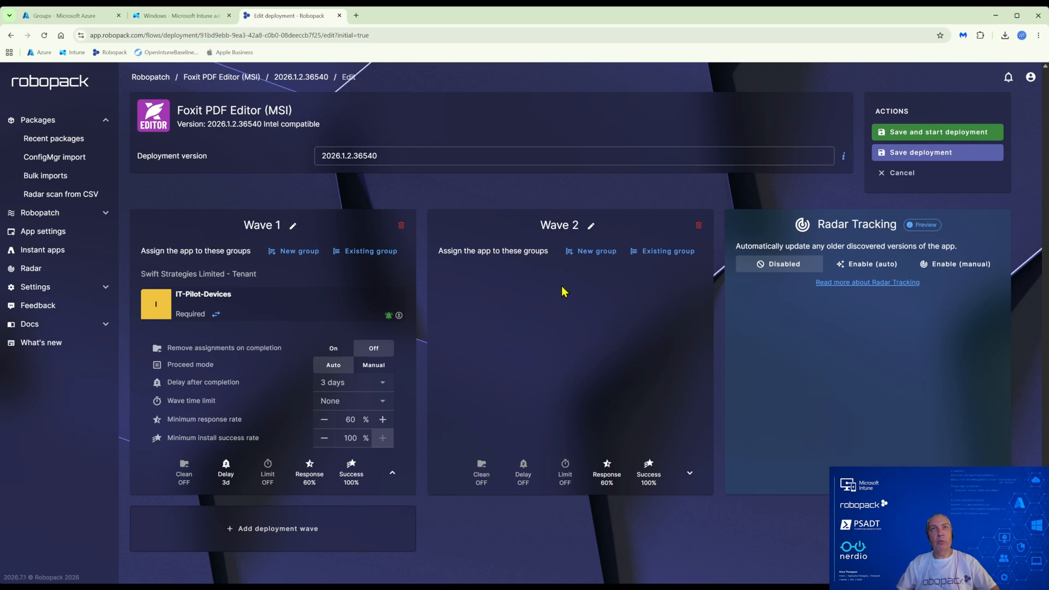
click(591, 253)
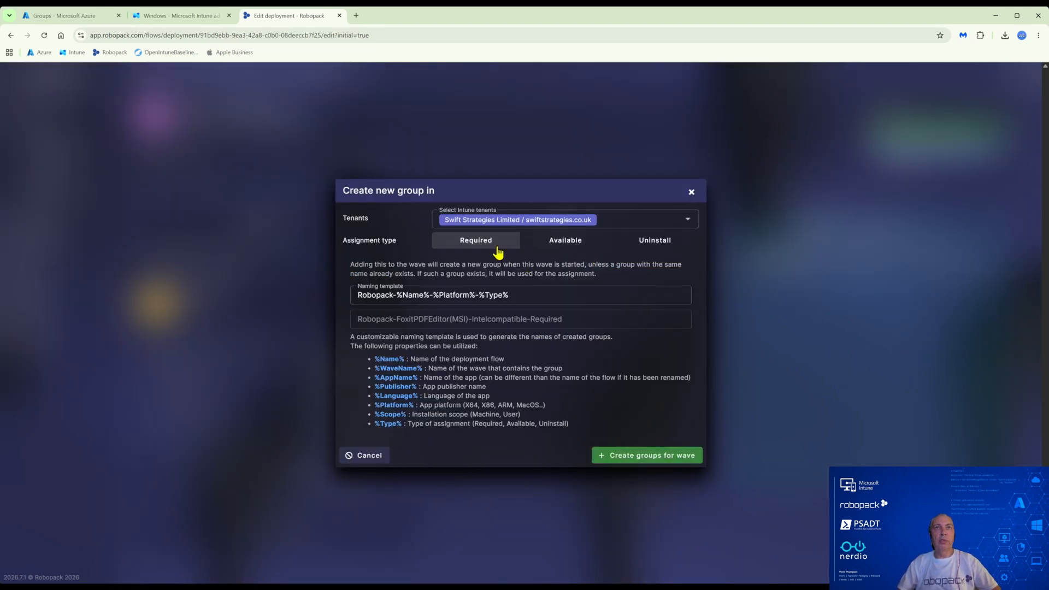
click(479, 298)
key(BackSpace)
key(BackSpace)
key(BackSpace)
key(BackSpace)
key(BackSpace)
key(BackSpace)
key(BackSpace)
key(BackSpace)
key(BackSpace)
key(BackSpace)
key(BackSpace)
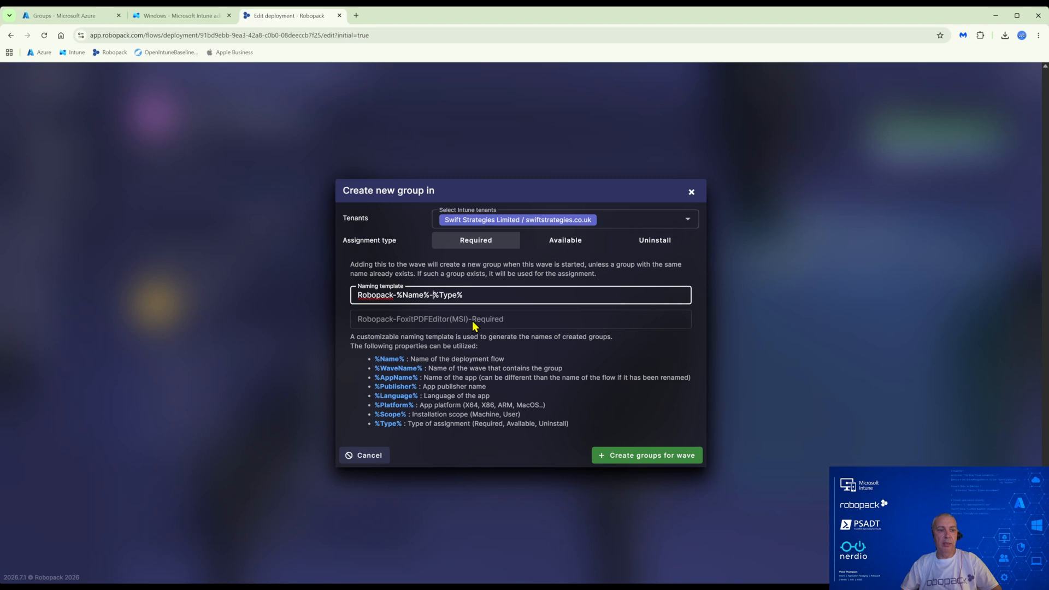
click(648, 458)
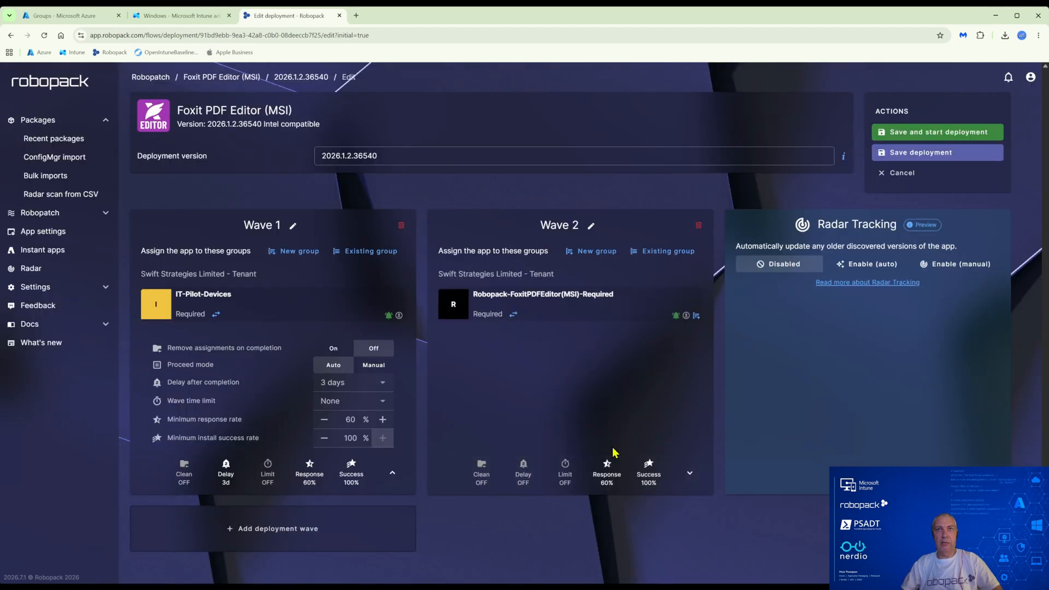
Step: Set Wave 2's minimum install success rate to 75%
click(690, 473)
click(621, 438)
click(621, 438)
click(621, 438)
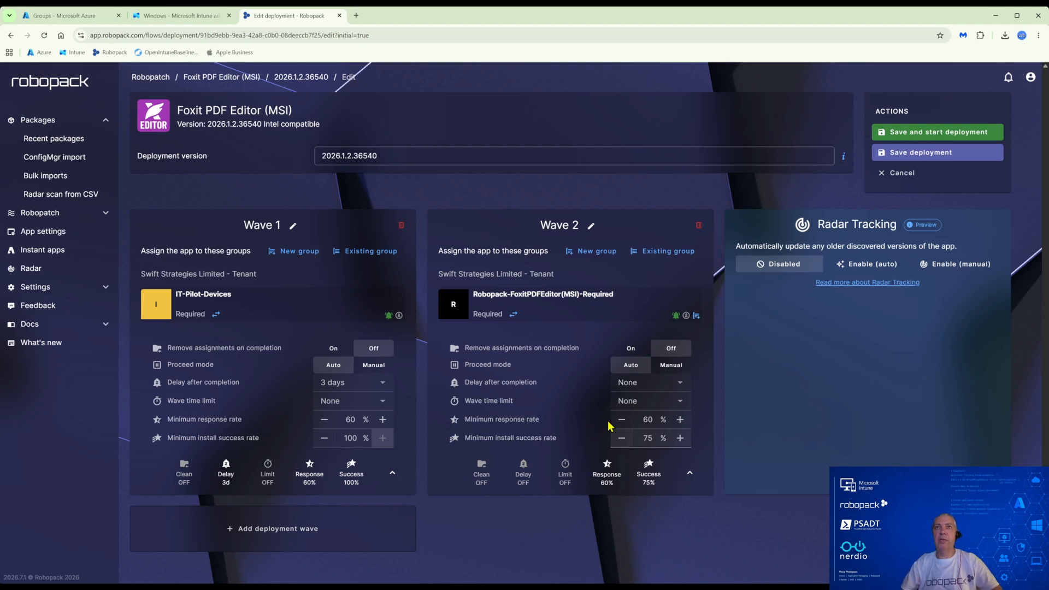
Step: Enable automatic Radar Tracking for all tenants, and save and start the deployment
click(863, 266)
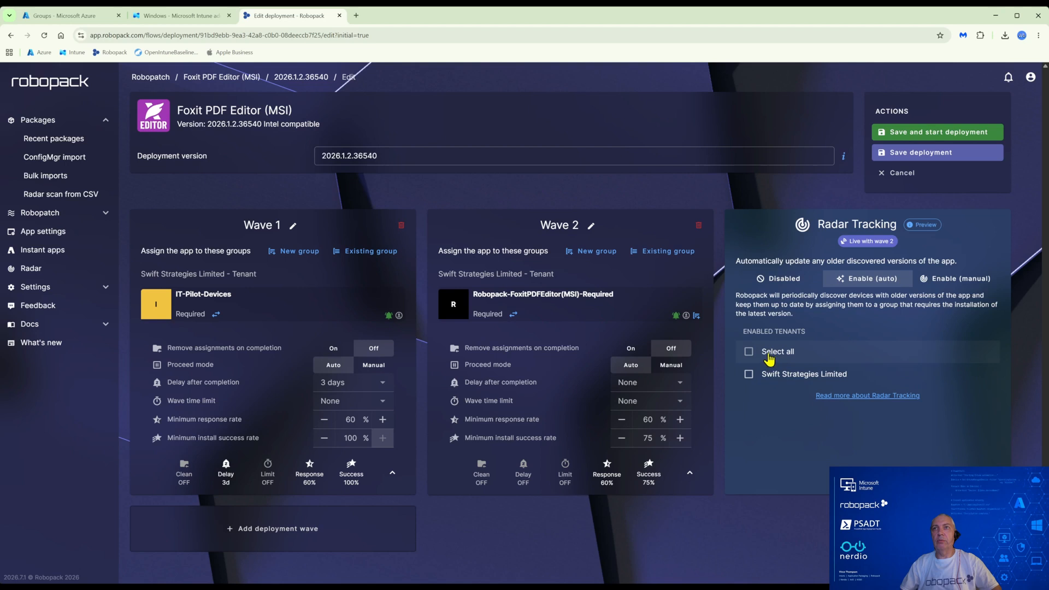
click(769, 353)
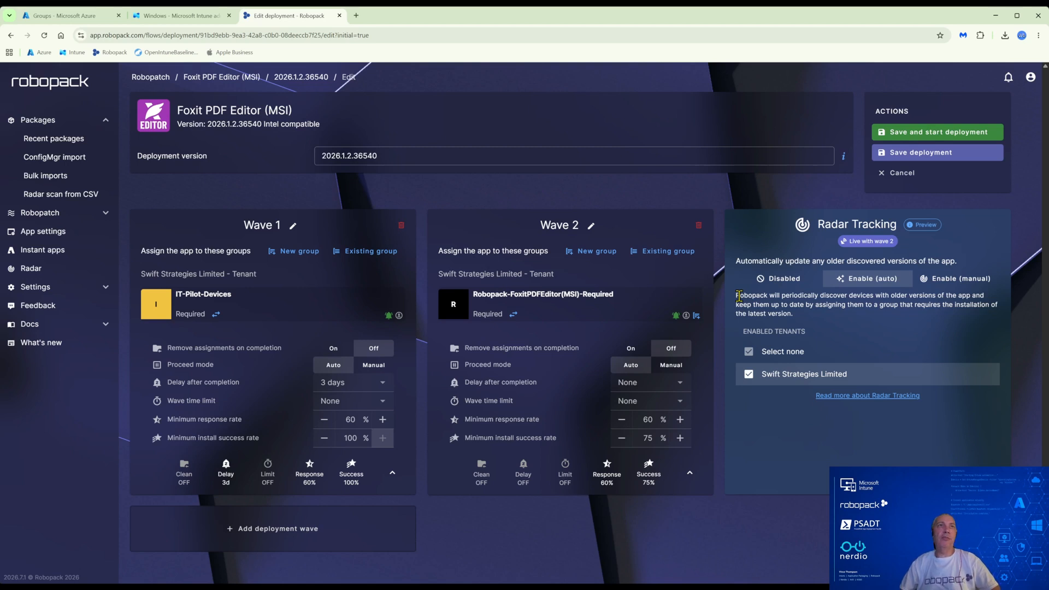
click(936, 133)
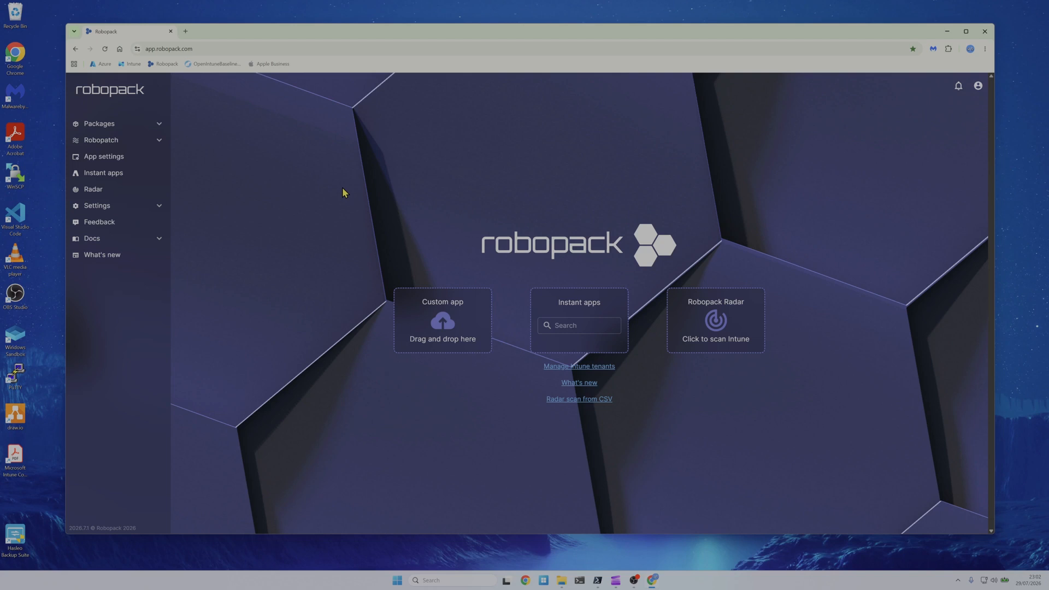
Step: Upload FoxitPDFEditorCleanupTool.msi from Downloads as a custom app with IntuneWin as the target package type
click(446, 320)
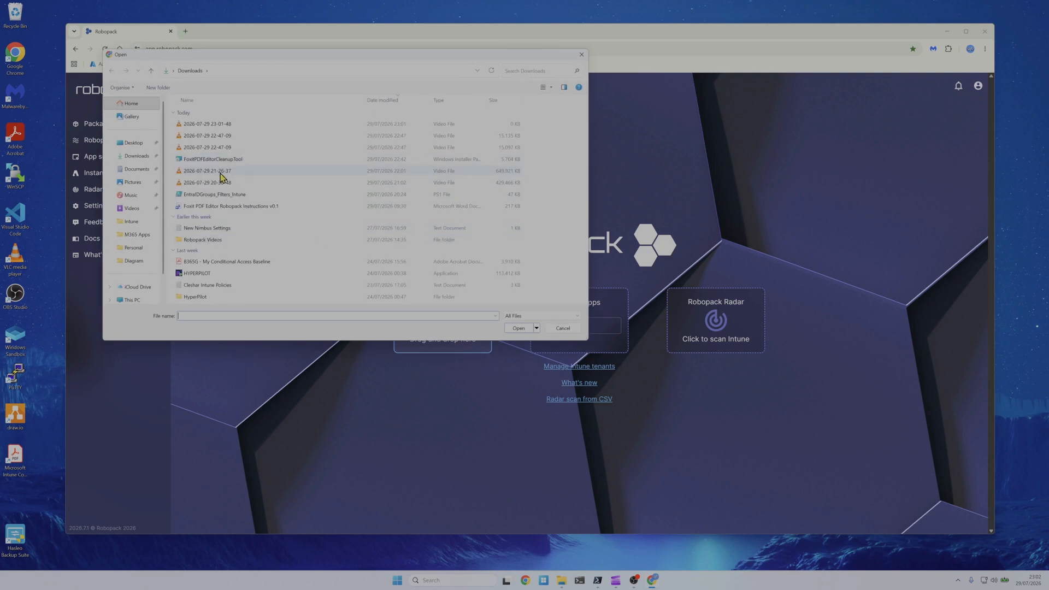
double_click(222, 160)
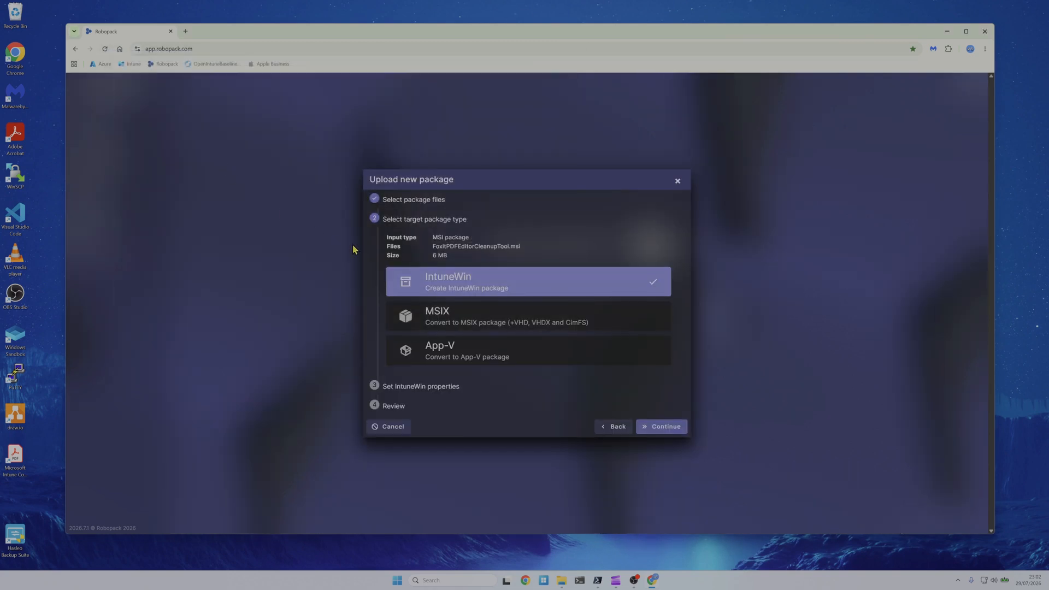
click(648, 427)
Step: Select the MSI product code within the uninstall command of the FoxitPDFEditorCleanupTool package
click(514, 321)
drag(515, 321, 558, 322)
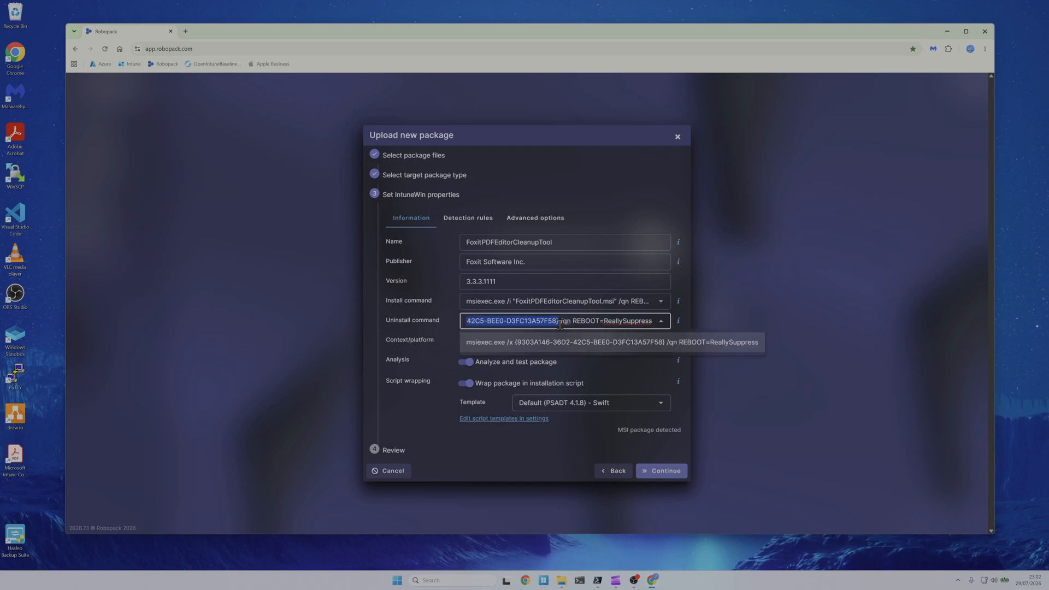